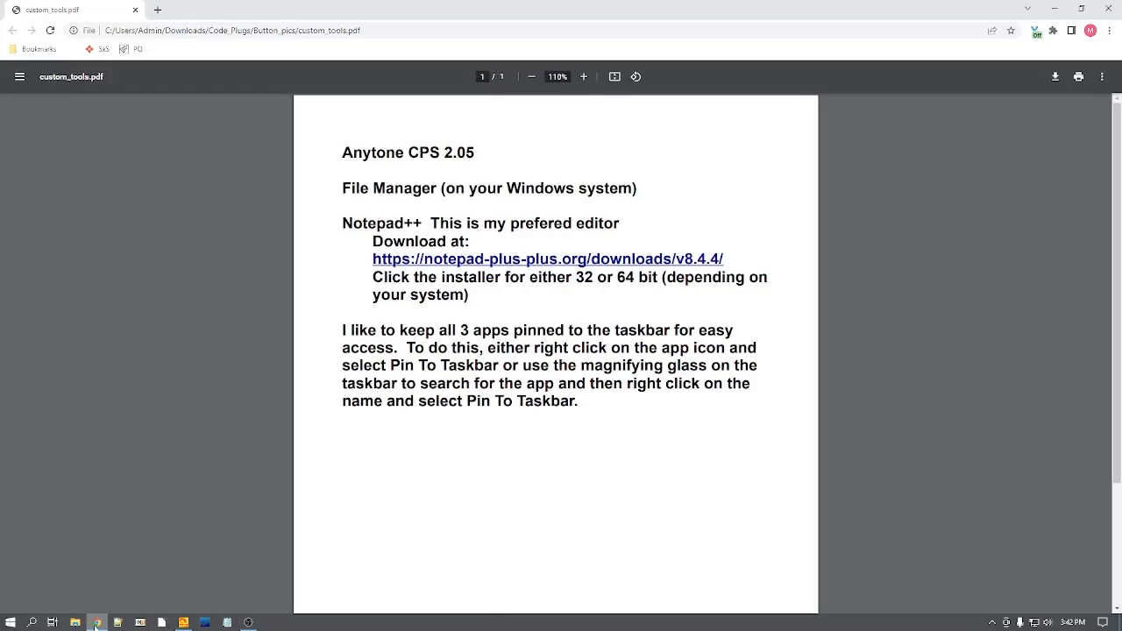
Step: Open the Downloads folder in File Explorer and review the V2.05 Channel, ScanList, TalkGroups and Zone CSV files
mouse_move(97, 623)
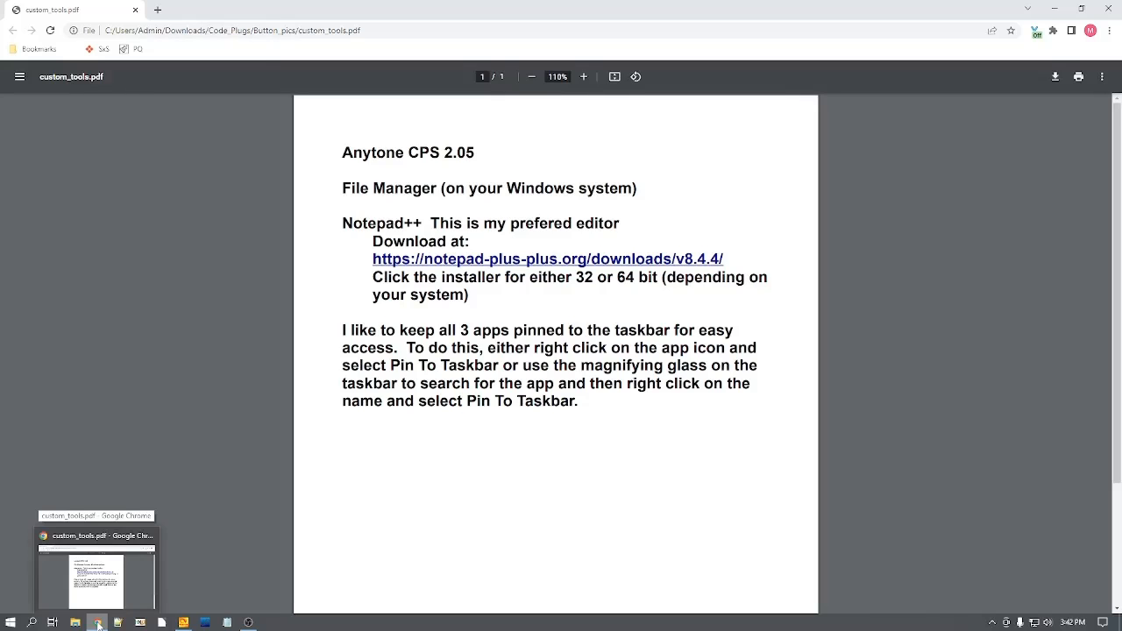
left_click(74, 622)
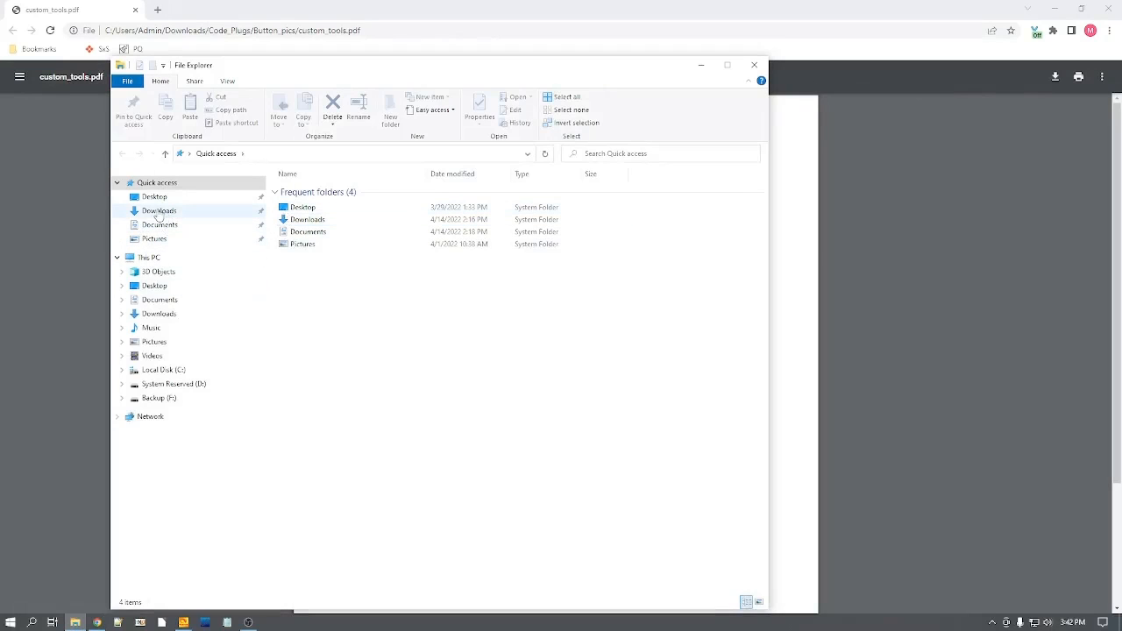
left_click(157, 212)
left_click(307, 377)
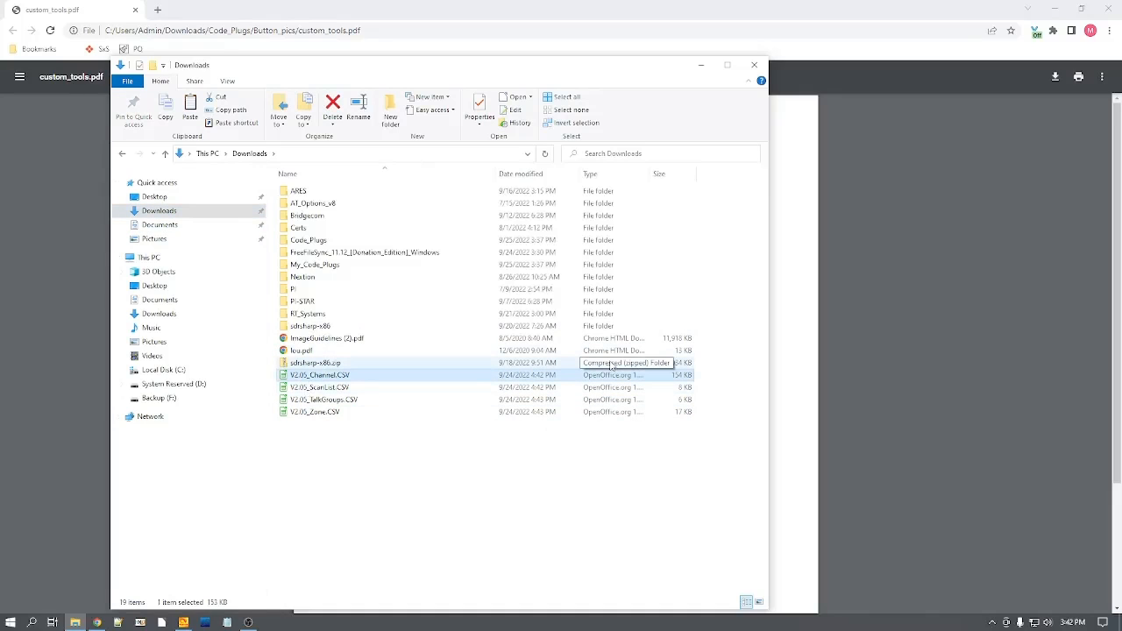
key("shift+Down")
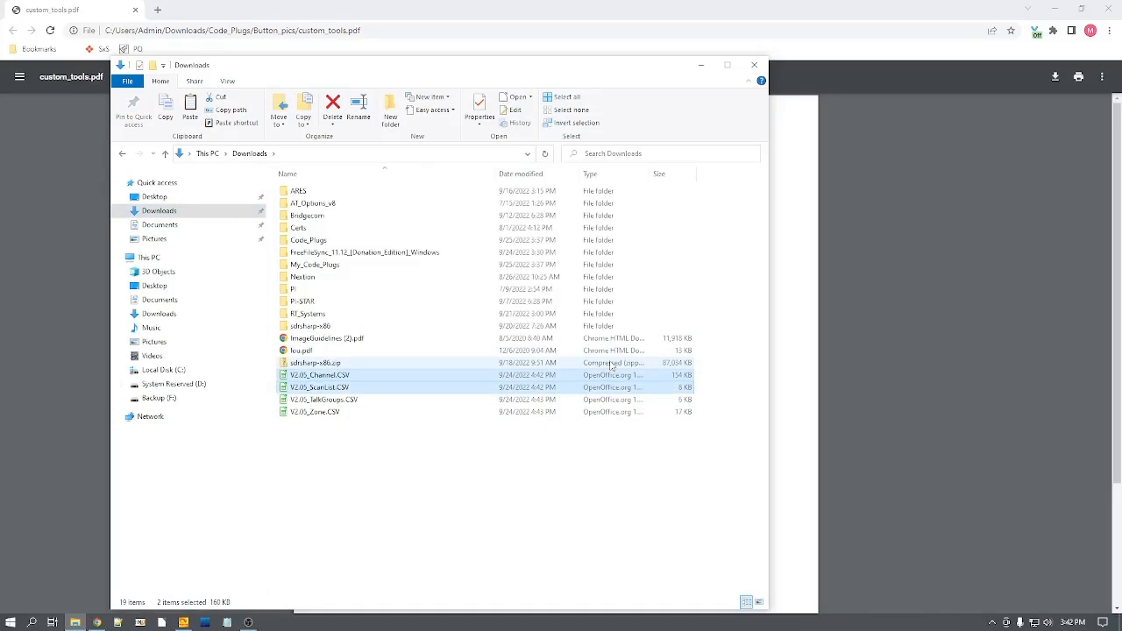
key("shift+Down")
key("shift+Down")
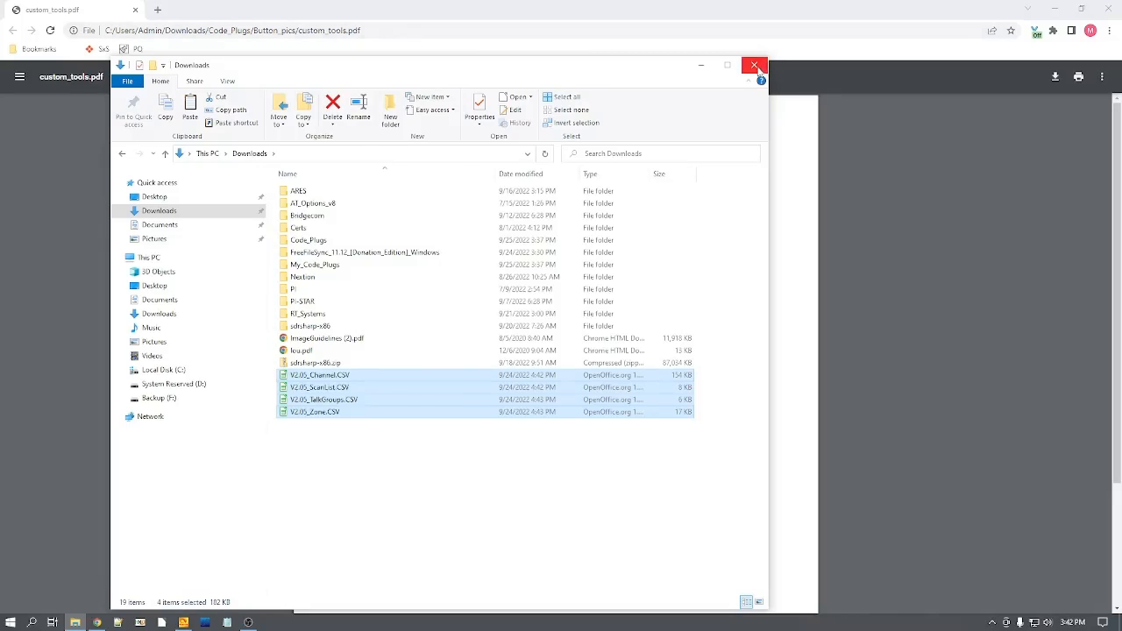
left_click(755, 67)
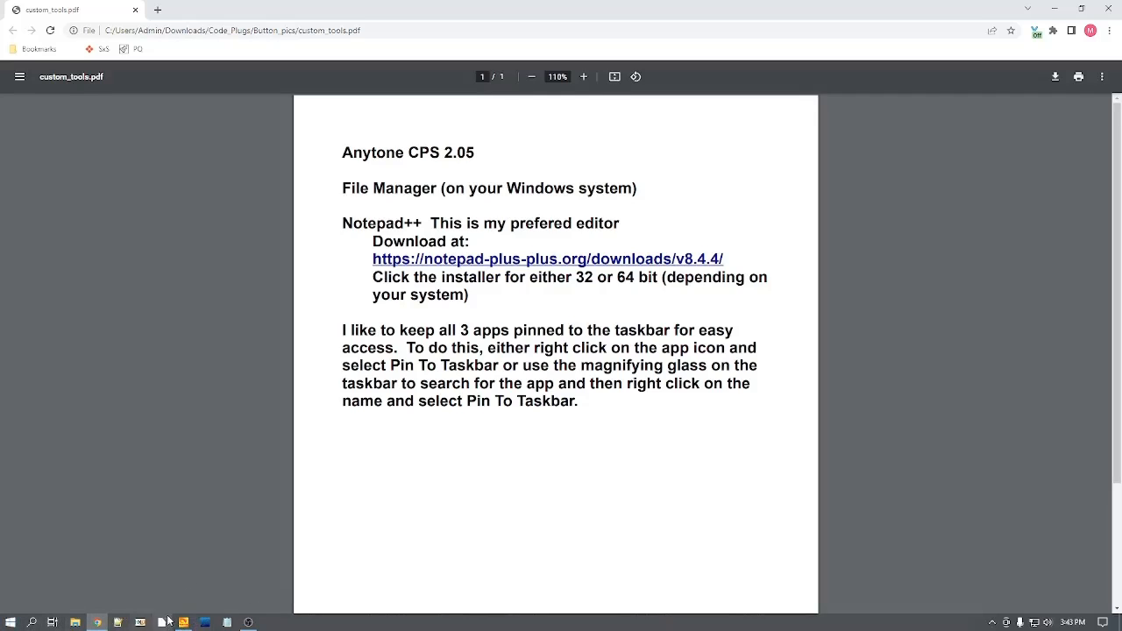
Step: Switch to the Anytone CPS and look through the code plug's channel list from row 1 past row 650
mouse_move(182, 624)
left_click(1106, 9)
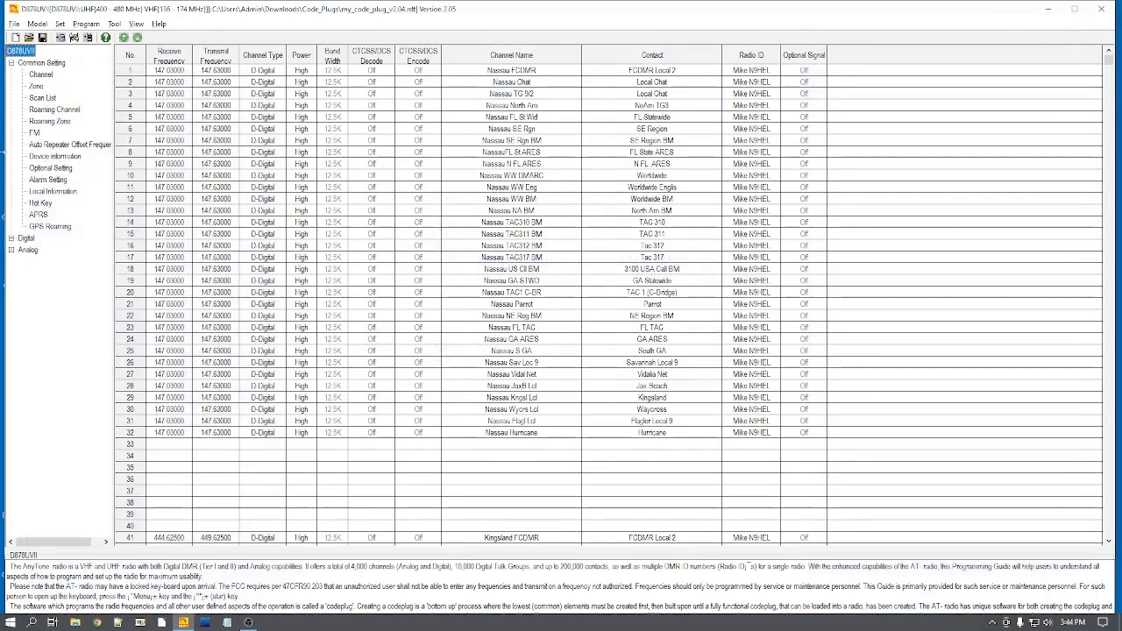
left_click(46, 75)
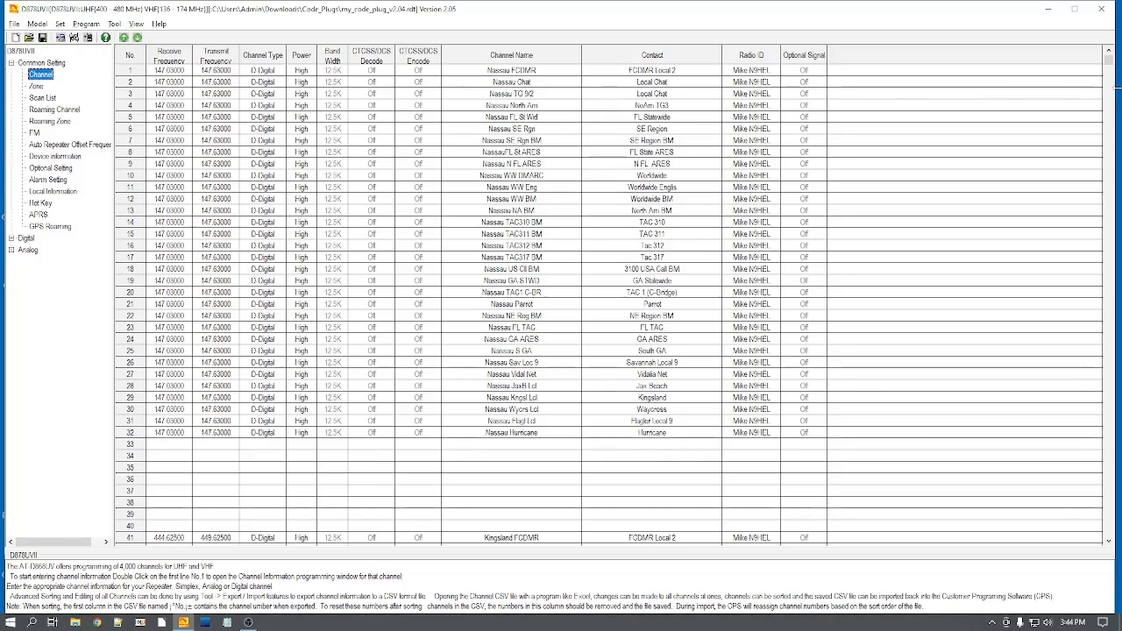
left_click(1109, 131)
left_click(1109, 131)
left_click(1109, 131)
left_click(1109, 131)
left_click(1108, 132)
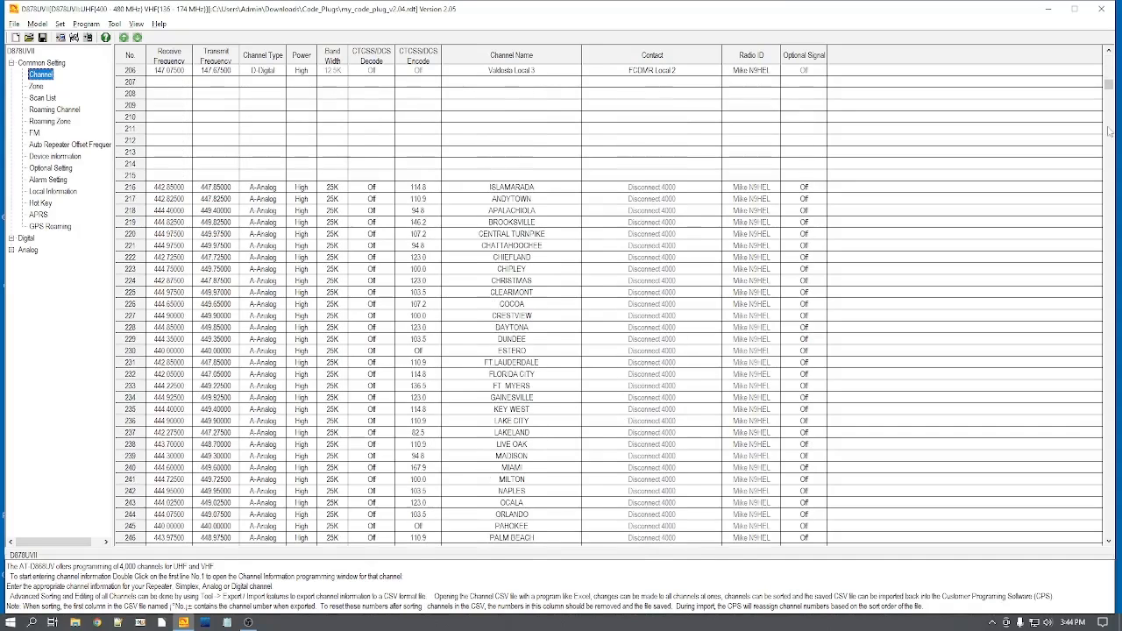
left_click(1109, 131)
left_click(1109, 132)
left_click(1109, 131)
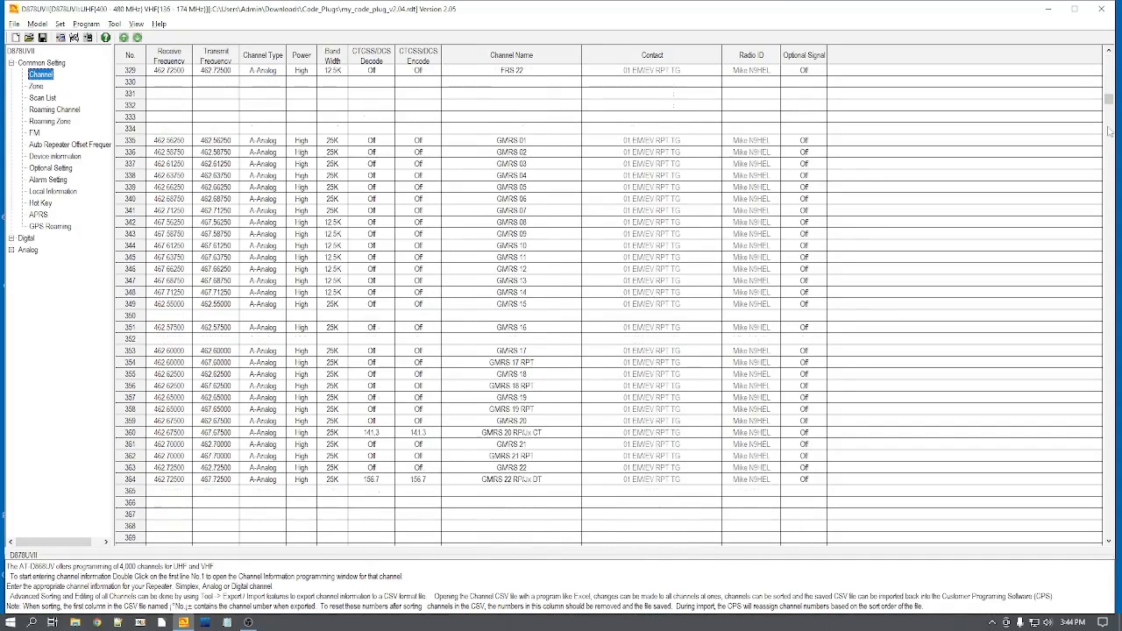
left_click(1108, 132)
left_click(1108, 131)
left_click(1109, 132)
left_click(1109, 131)
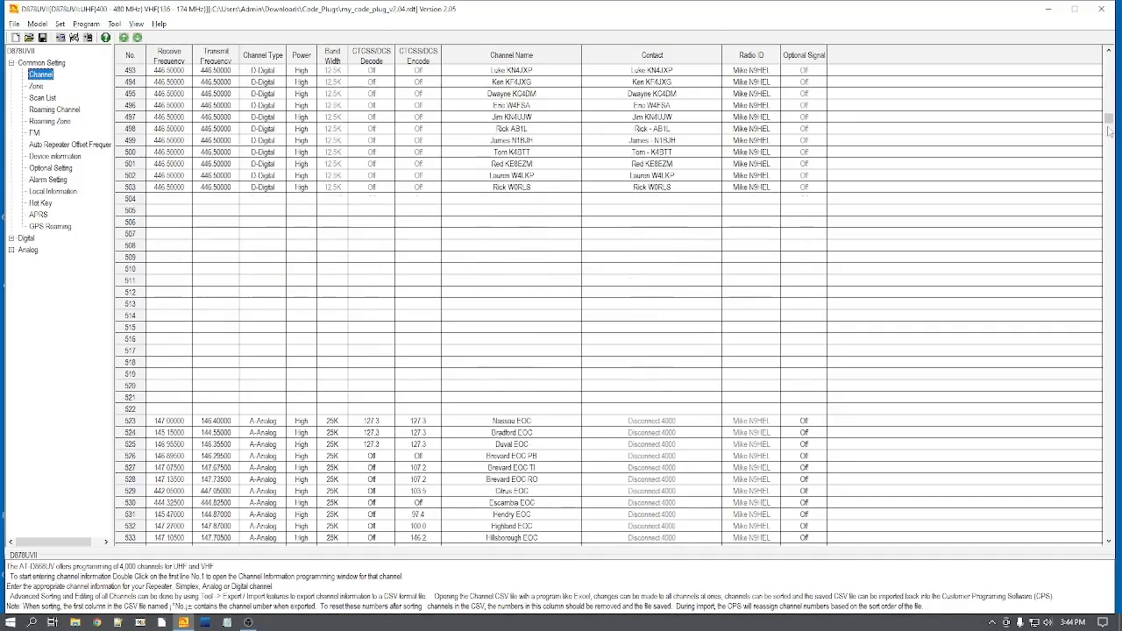
left_click(1109, 132)
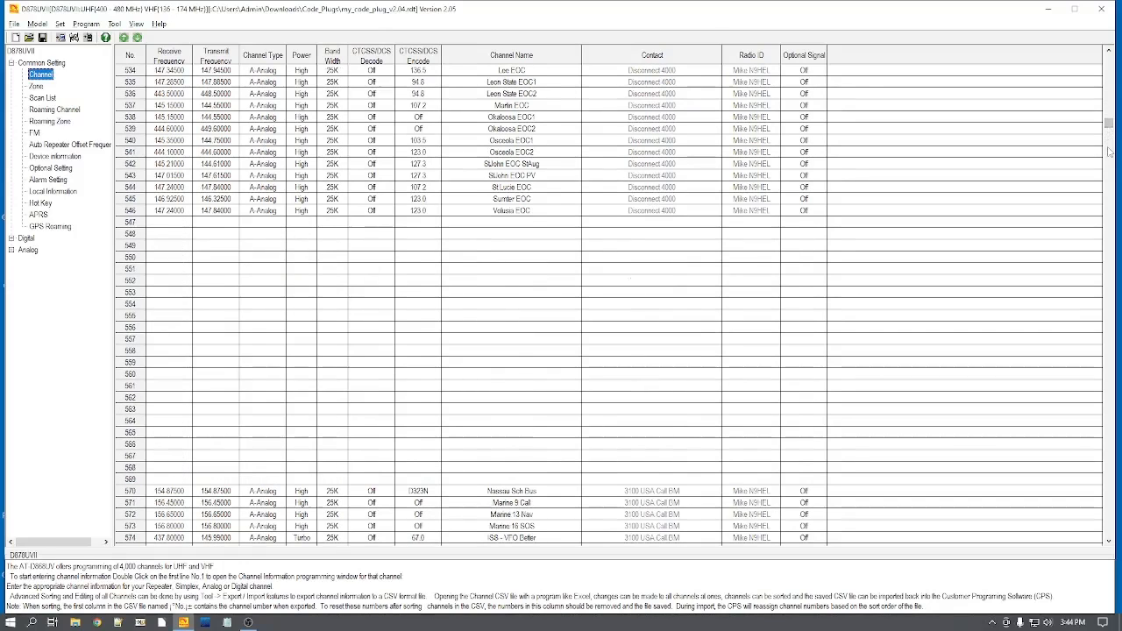
left_click(1109, 152)
left_click(1109, 152)
left_click(1109, 152)
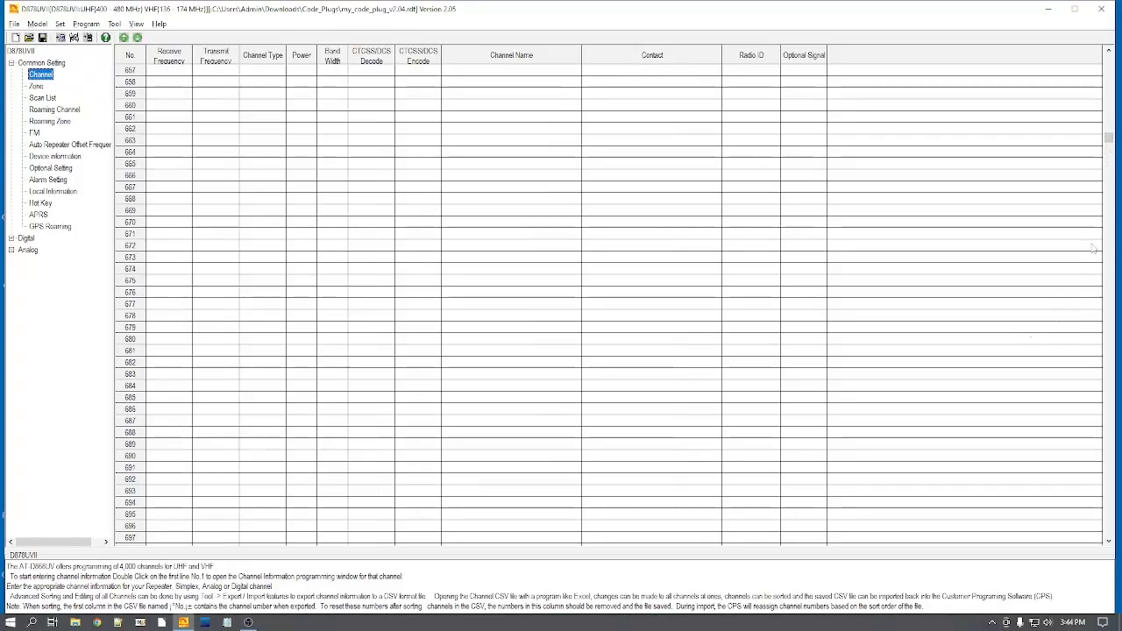
Step: Examine the hotspot channels from row 3000 onward in the channel list, leaving the VFO B channel settings unchanged
left_click_drag(1109, 140, 1108, 419)
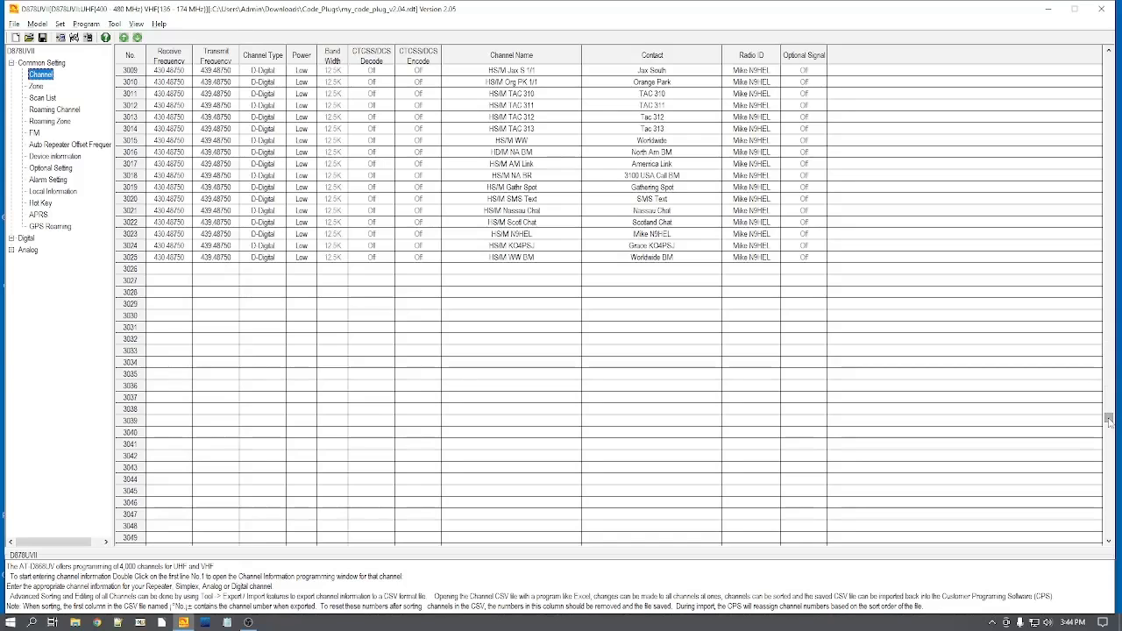
left_click(1108, 51)
left_click(1108, 51)
left_click(1108, 51)
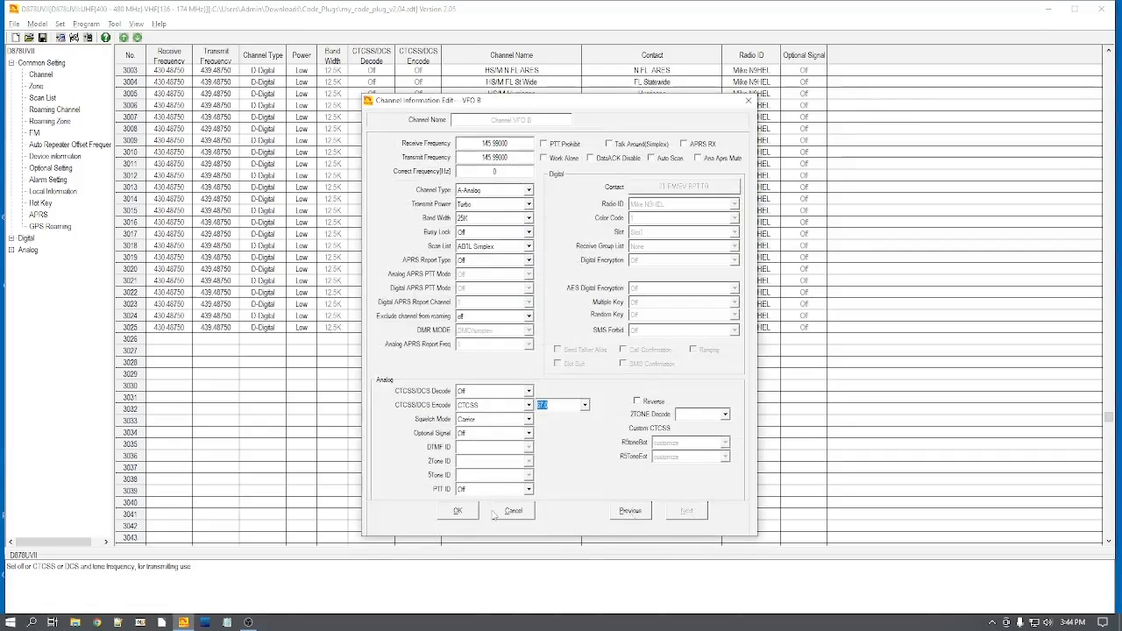
left_click(505, 514)
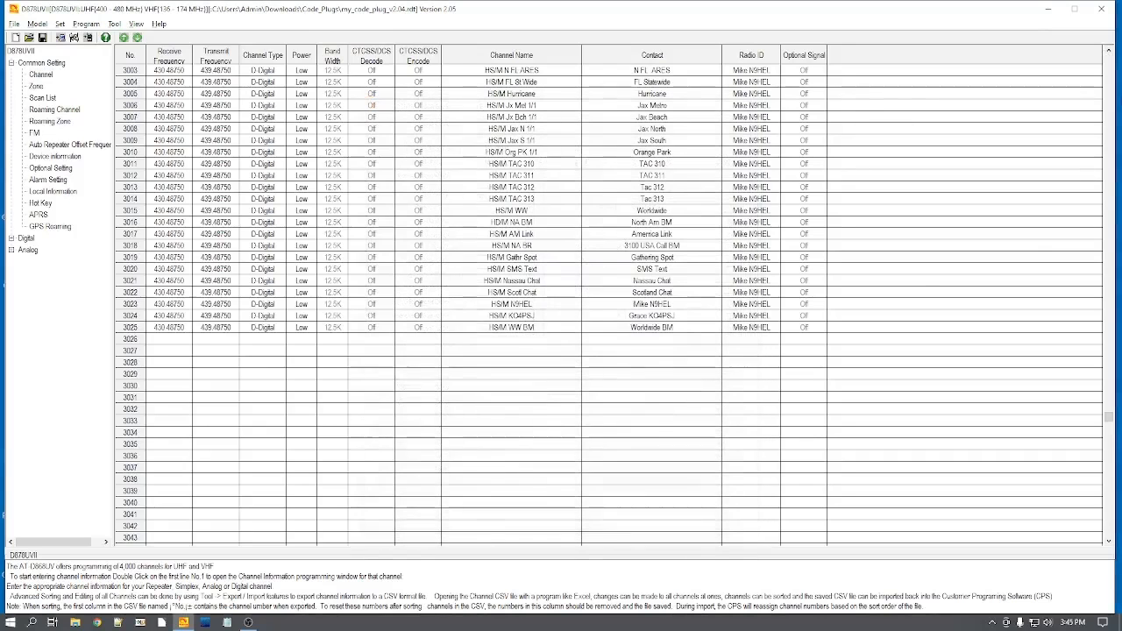
left_click(1107, 51)
left_click(1107, 51)
left_click(1108, 51)
left_click(1108, 51)
left_click(1107, 51)
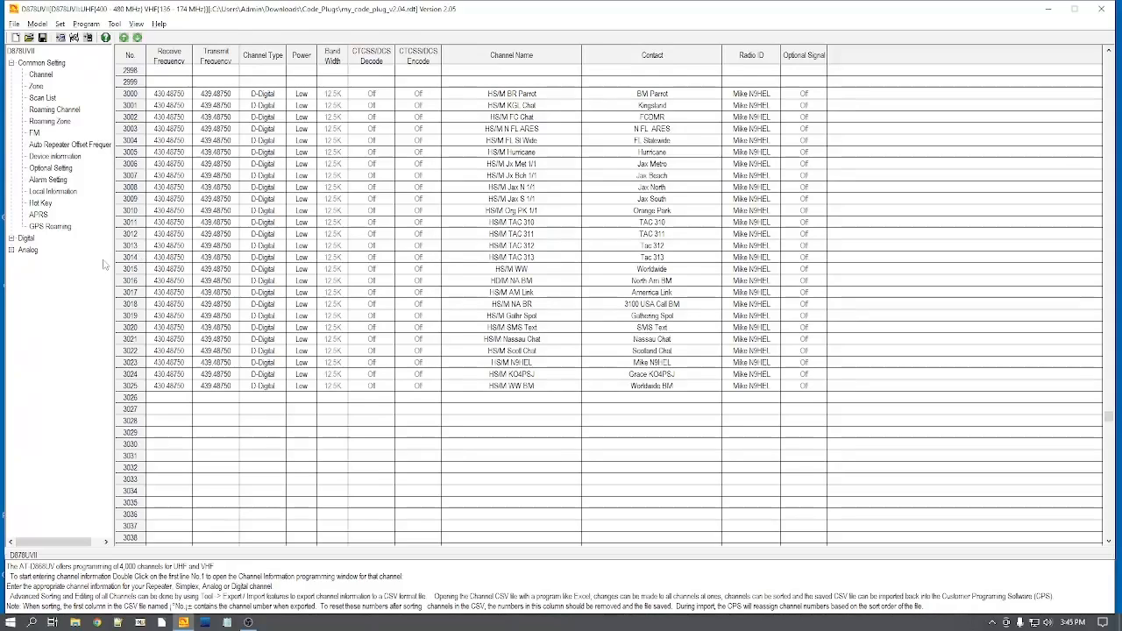
Step: Review the zone list and the scan list down to their test entries in row 60
left_click(36, 86)
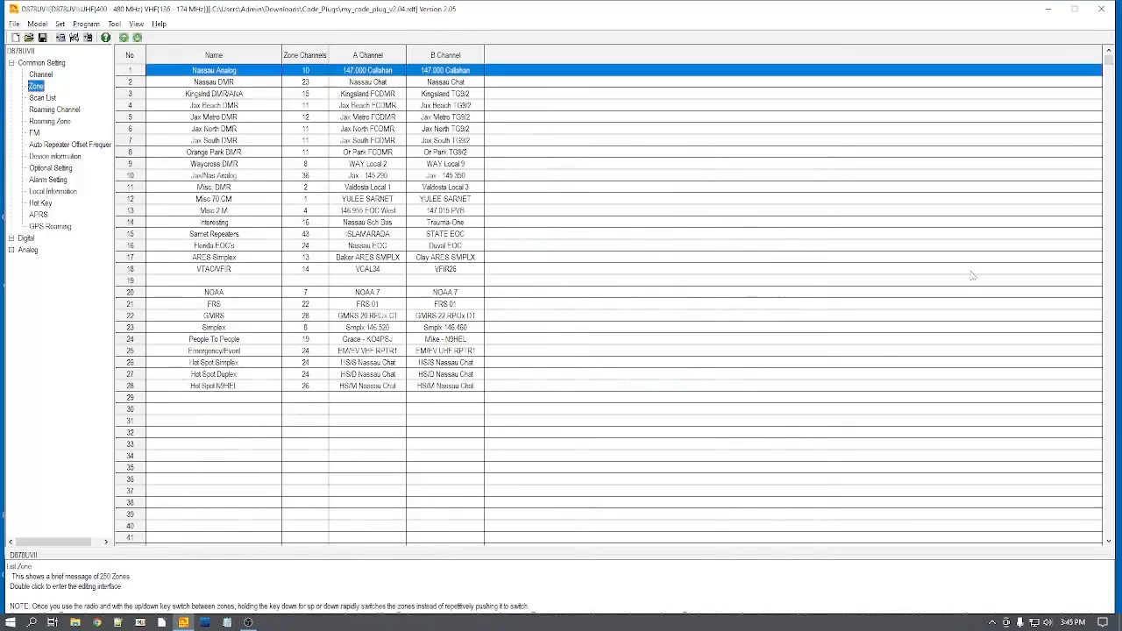
left_click_drag(1107, 544, 1108, 542)
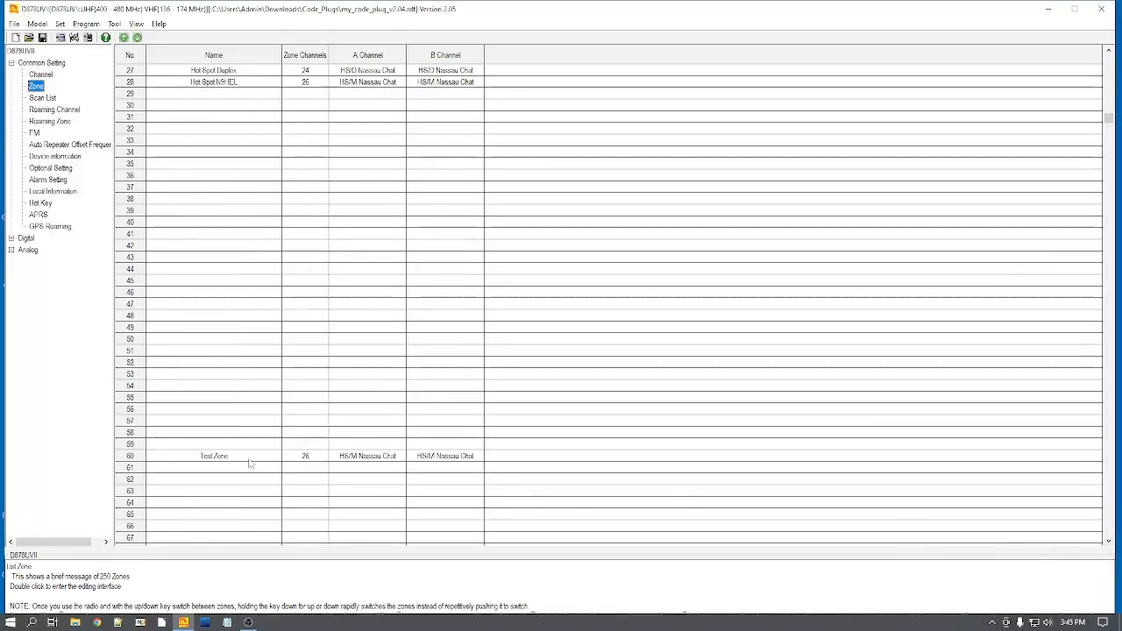
left_click(49, 99)
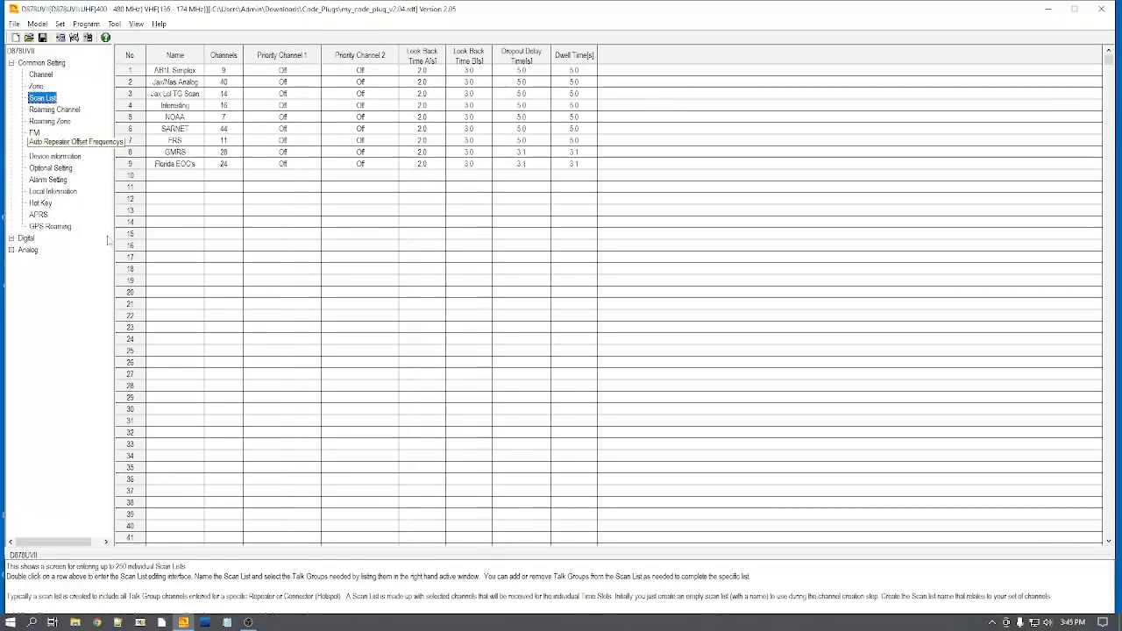
left_click(1108, 543)
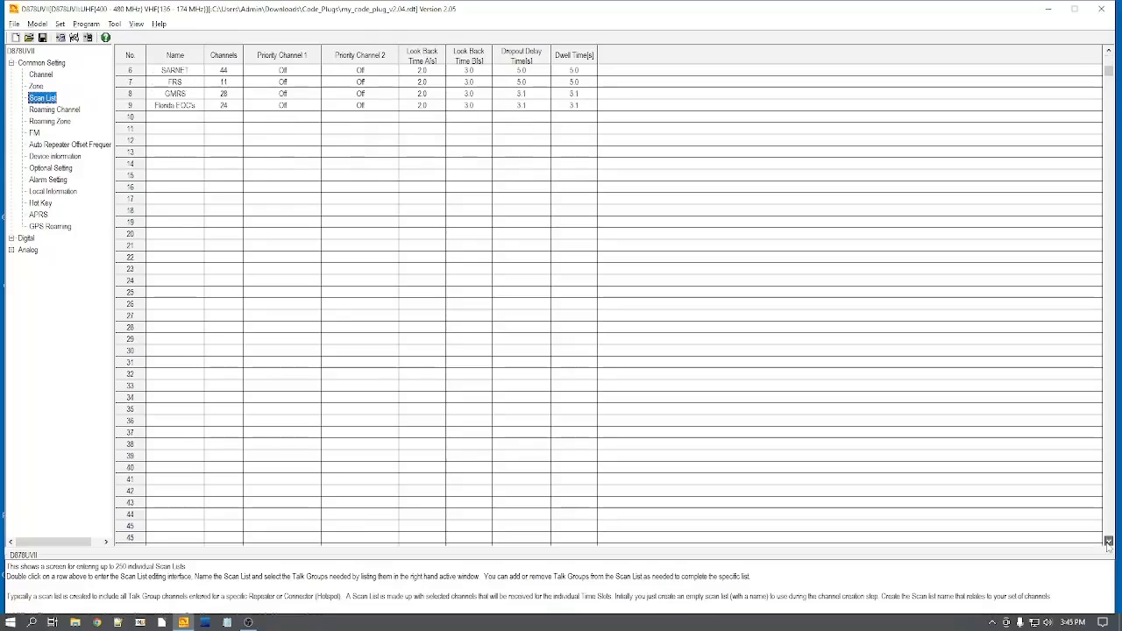
left_click_drag(1108, 543, 1107, 543)
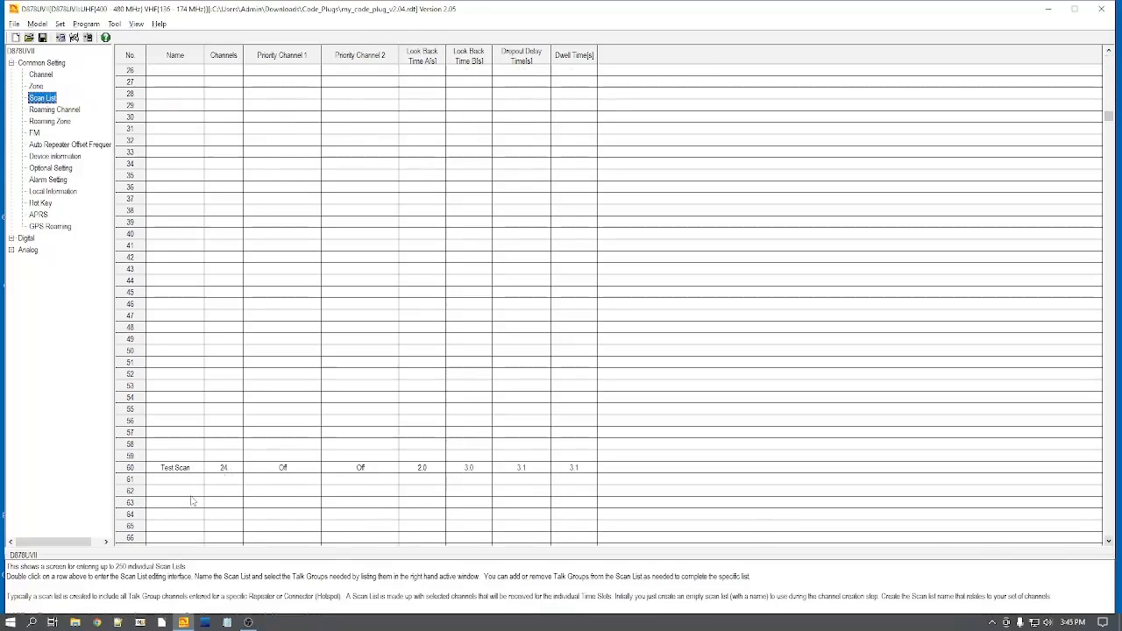
Step: Review the digital Contact/Talk Group list down to the test entry in row 200
left_click(11, 238)
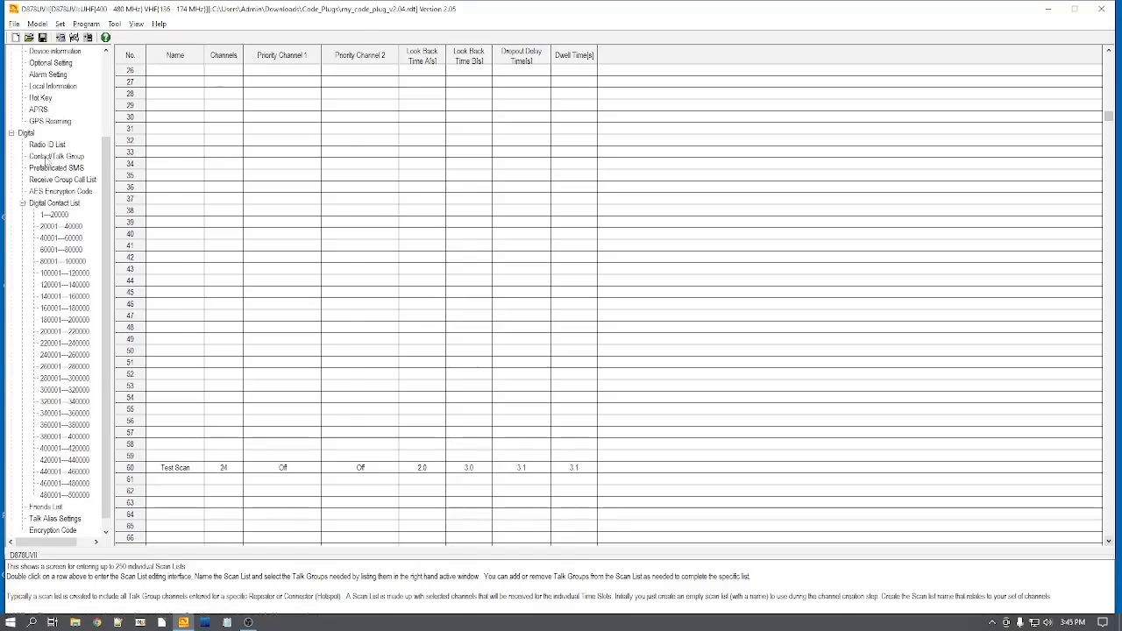
left_click(44, 157)
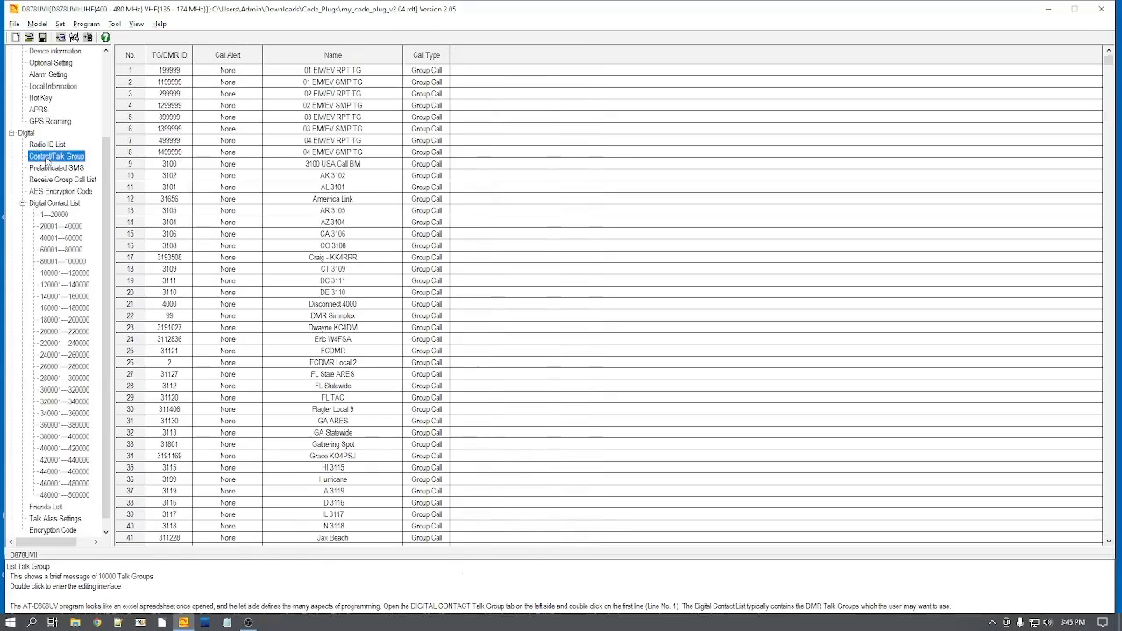
left_click(1108, 540)
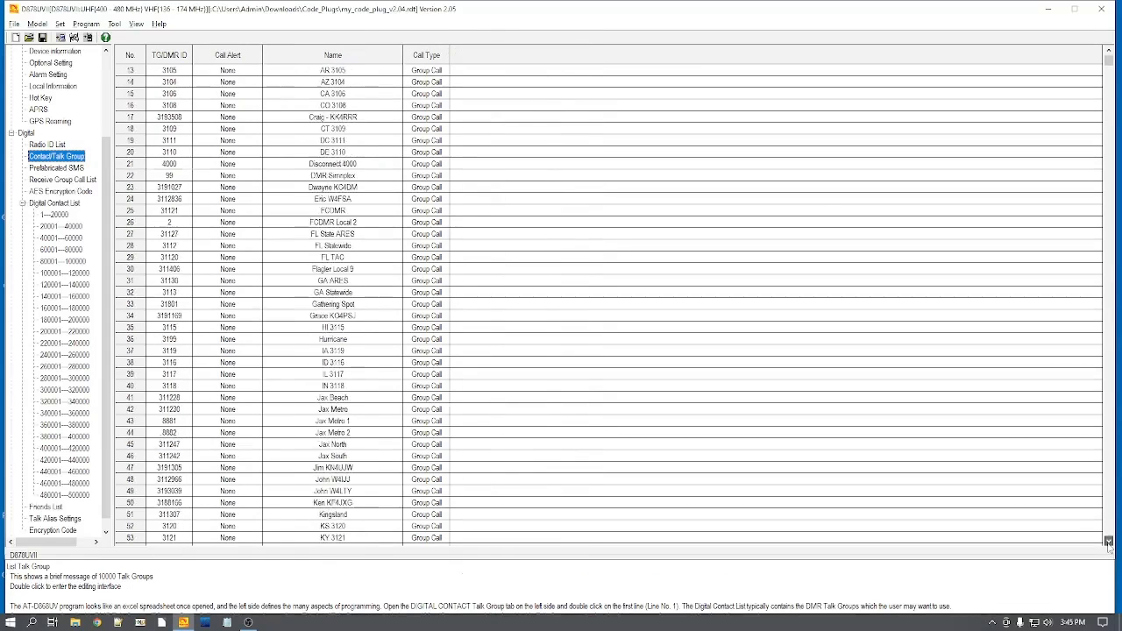
left_click_drag(1108, 543, 1107, 543)
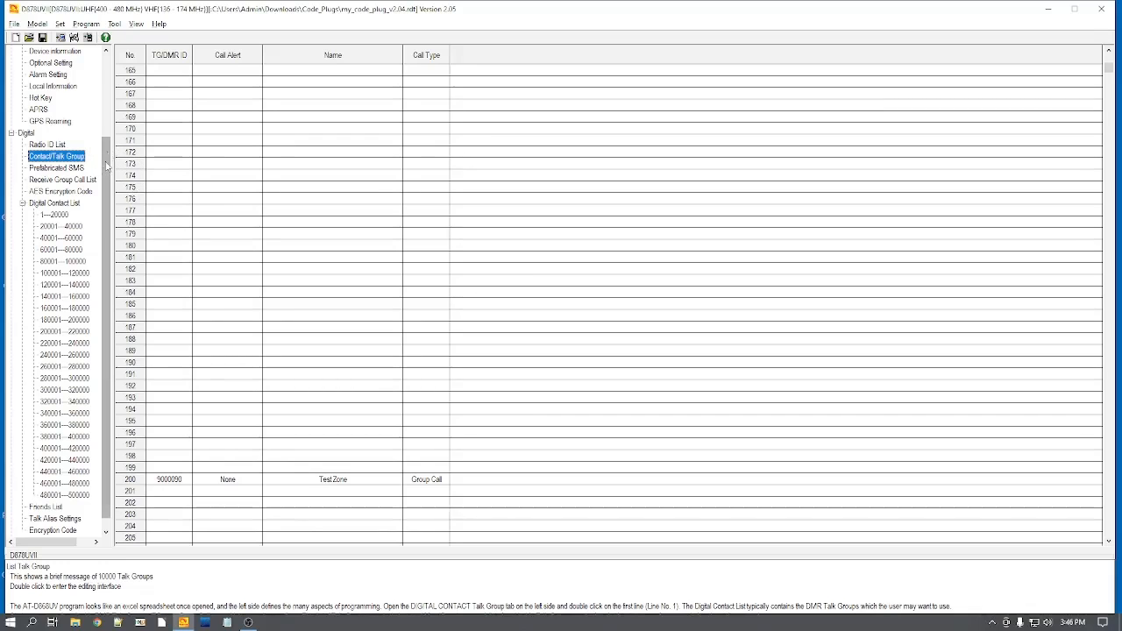
scroll(104, 173, "up", 3)
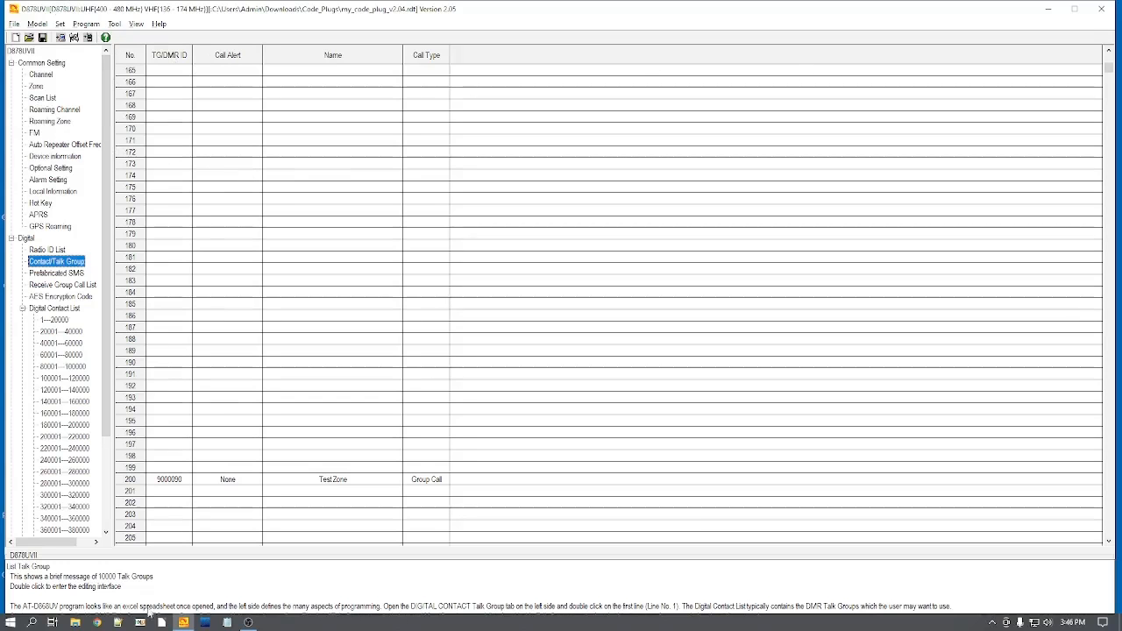
Step: Create a folder named Export inside Downloads\My_Code_Plugs in File Explorer
left_click(74, 622)
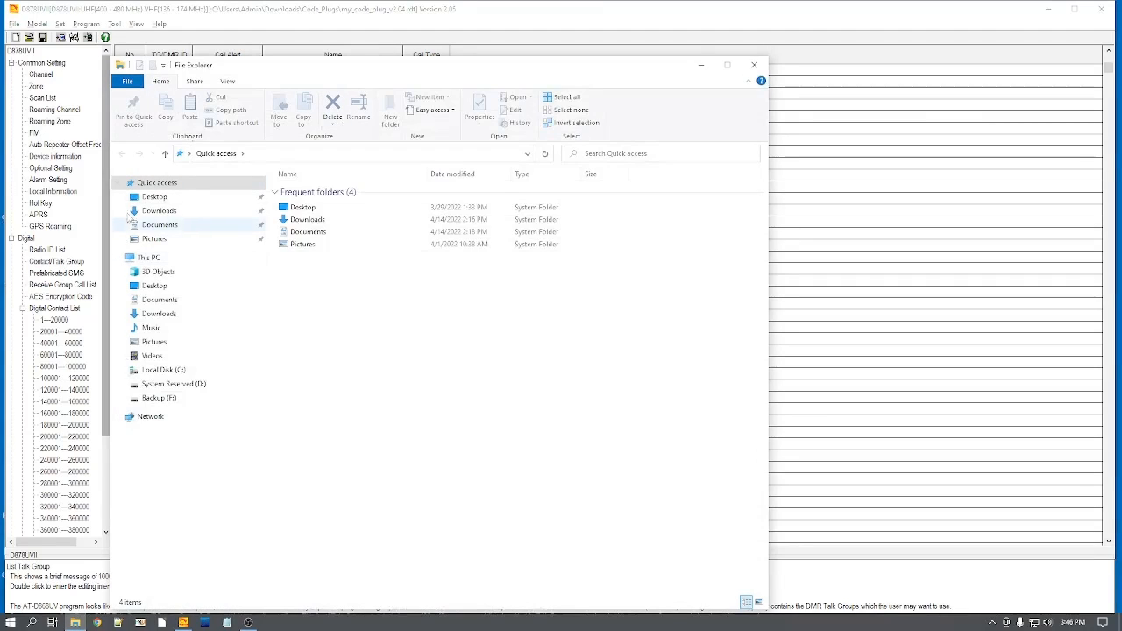
left_click(156, 211)
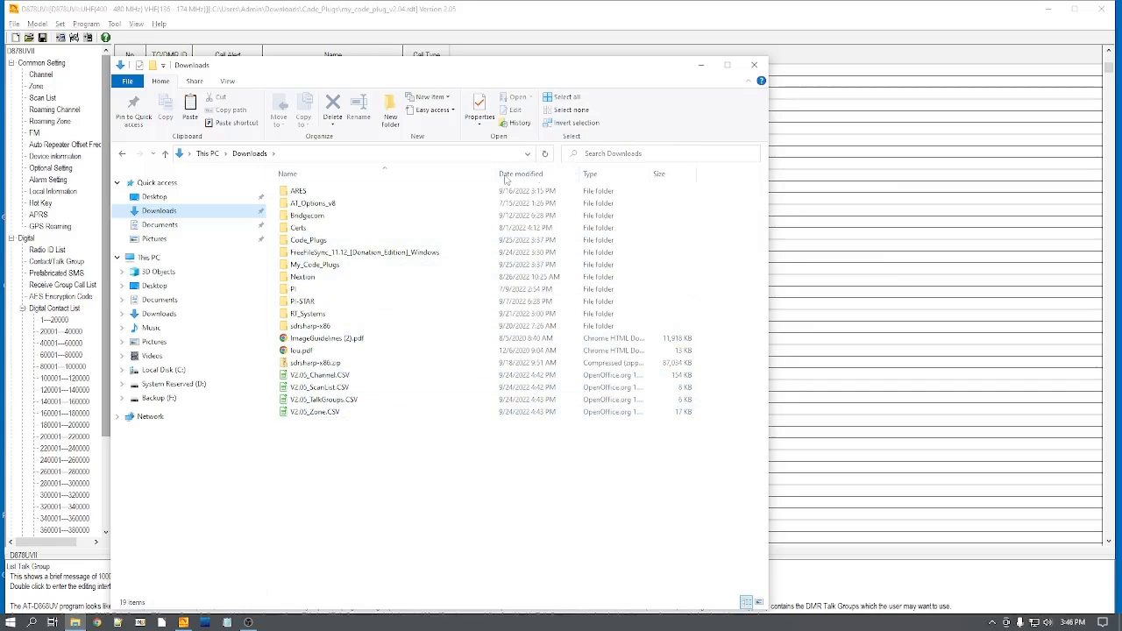
double_click(317, 265)
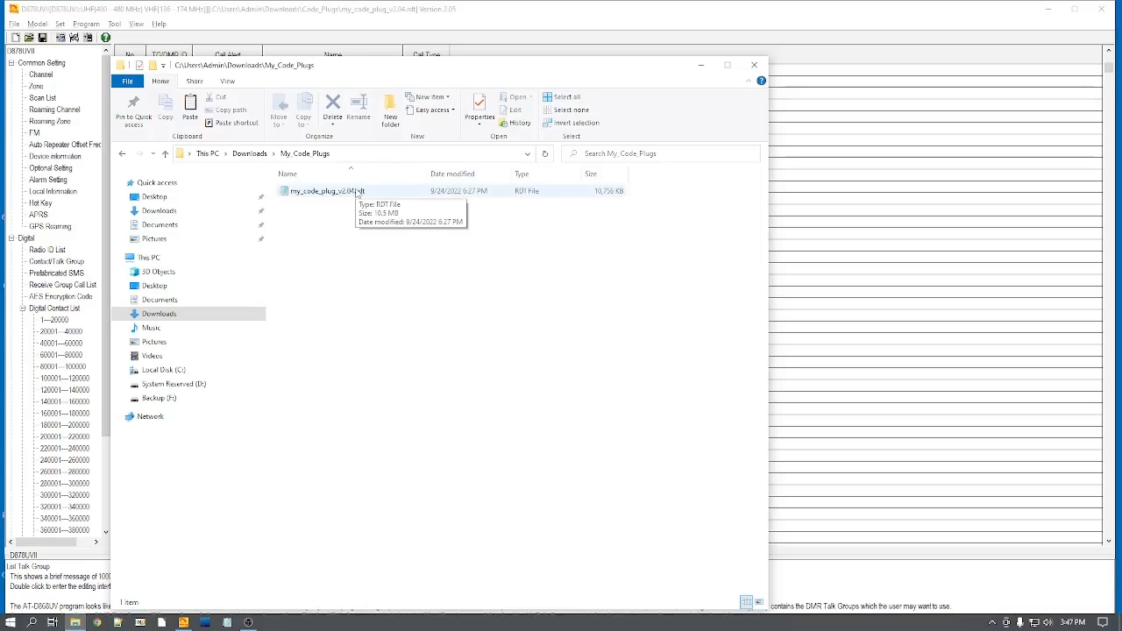
left_click(390, 114)
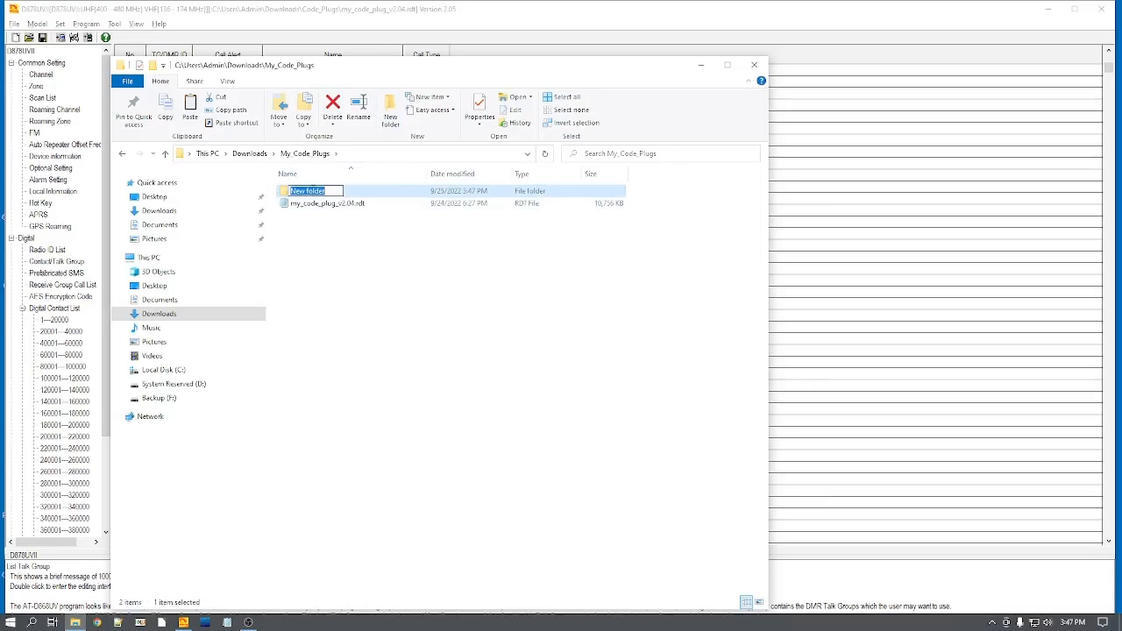
type("txpo")
key("Return")
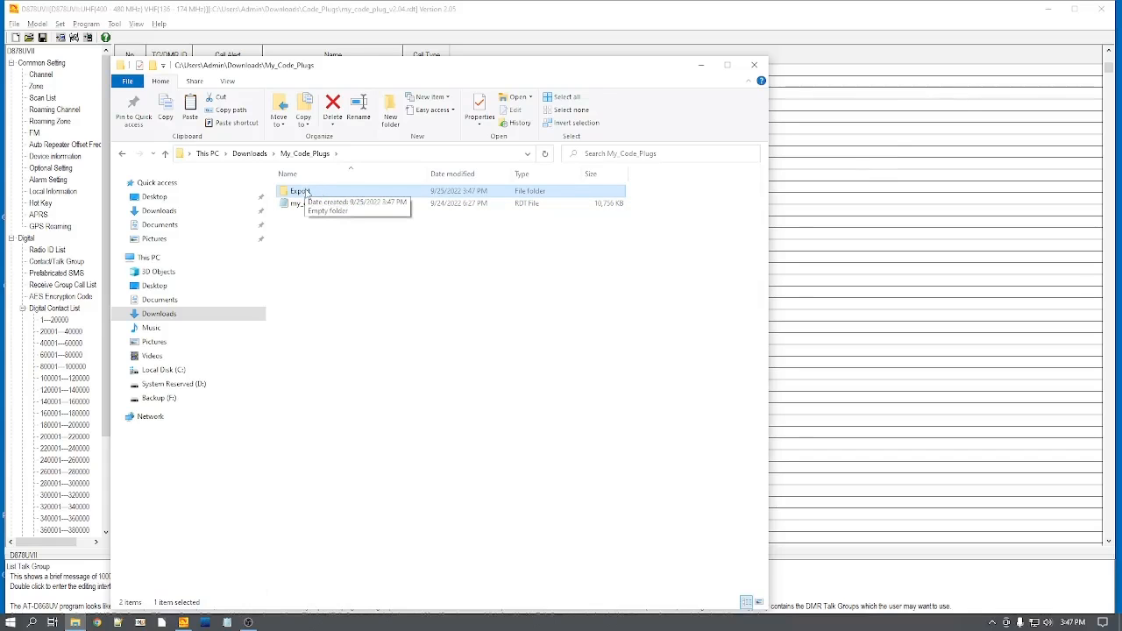
Step: Export all code plug data with default CSV file names into Downloads\My_Code_Plugs\Export, naming the file list "list"
left_click(857, 222)
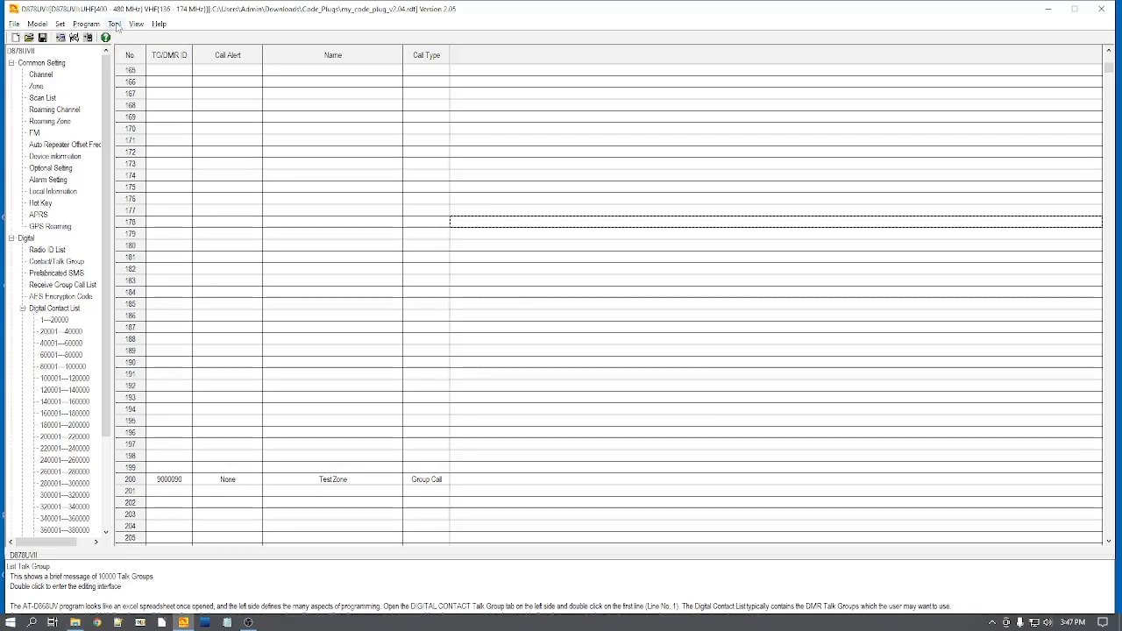
left_click(115, 24)
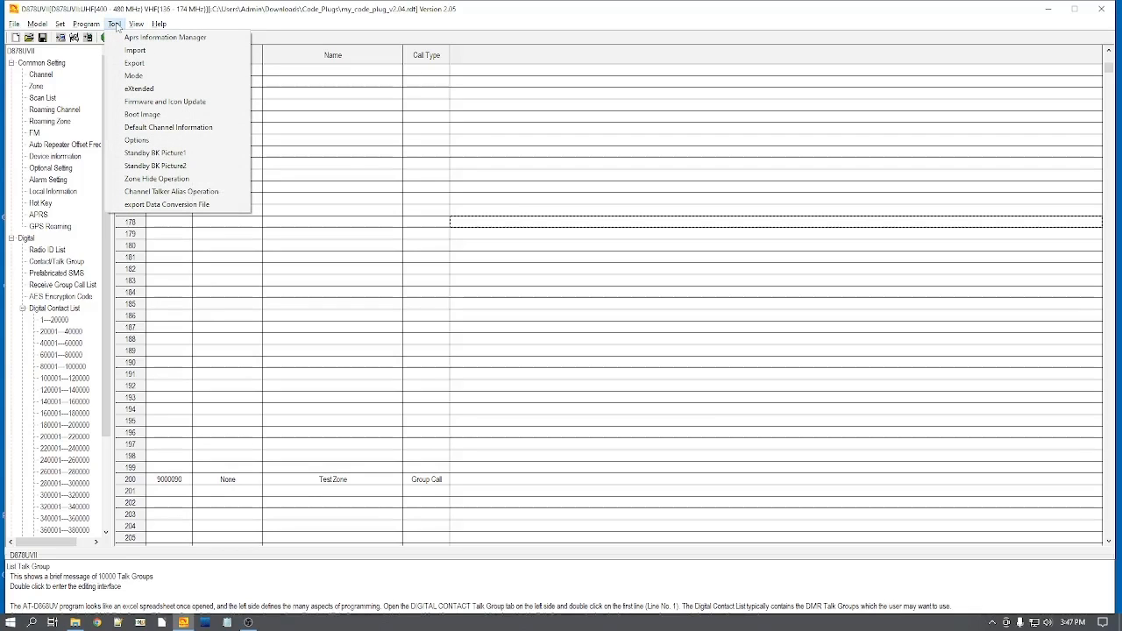
left_click(134, 64)
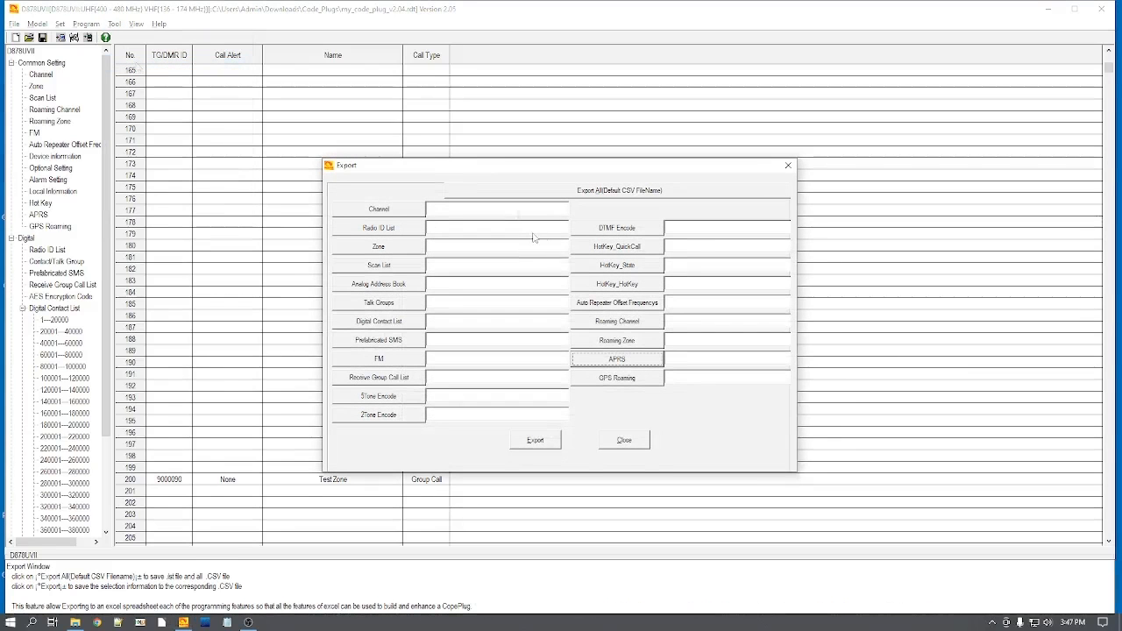
left_click(585, 195)
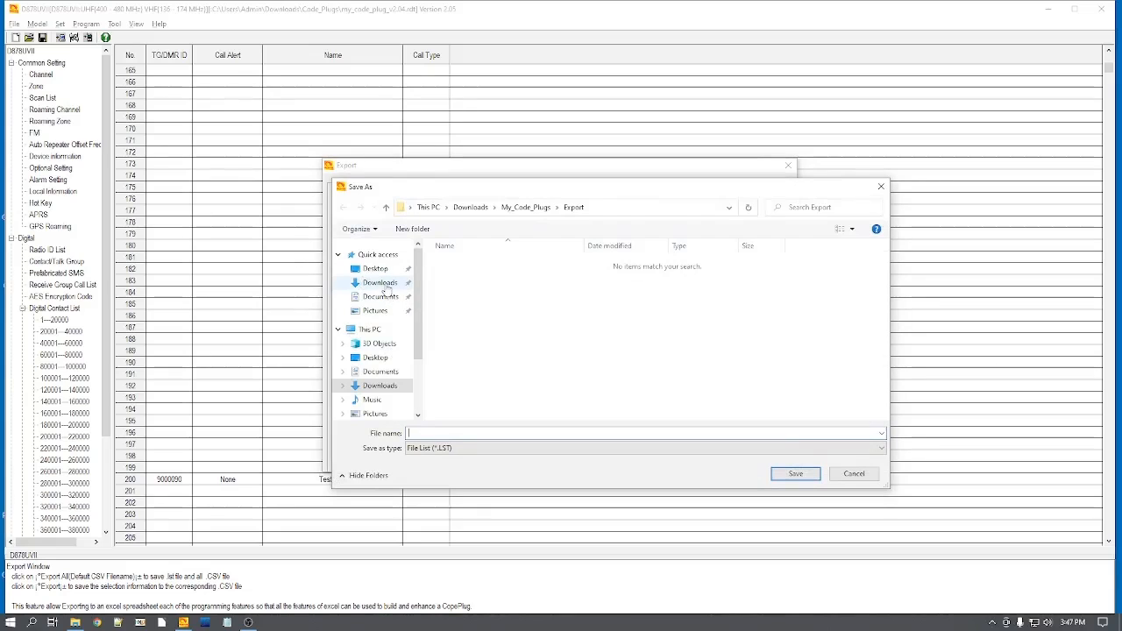
left_click(383, 283)
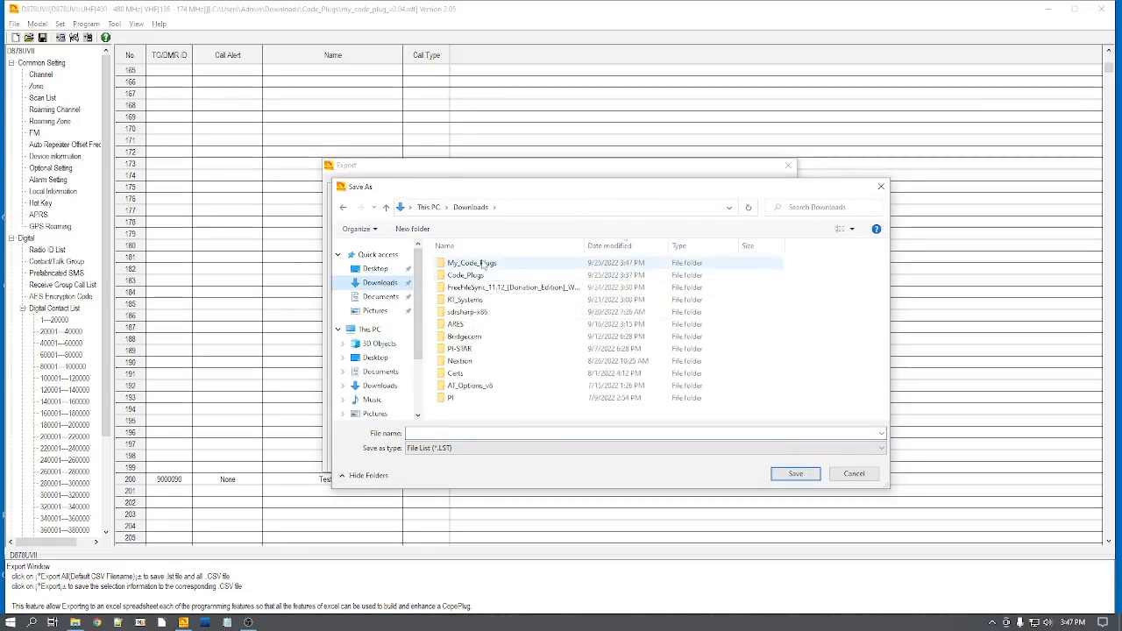
double_click(473, 263)
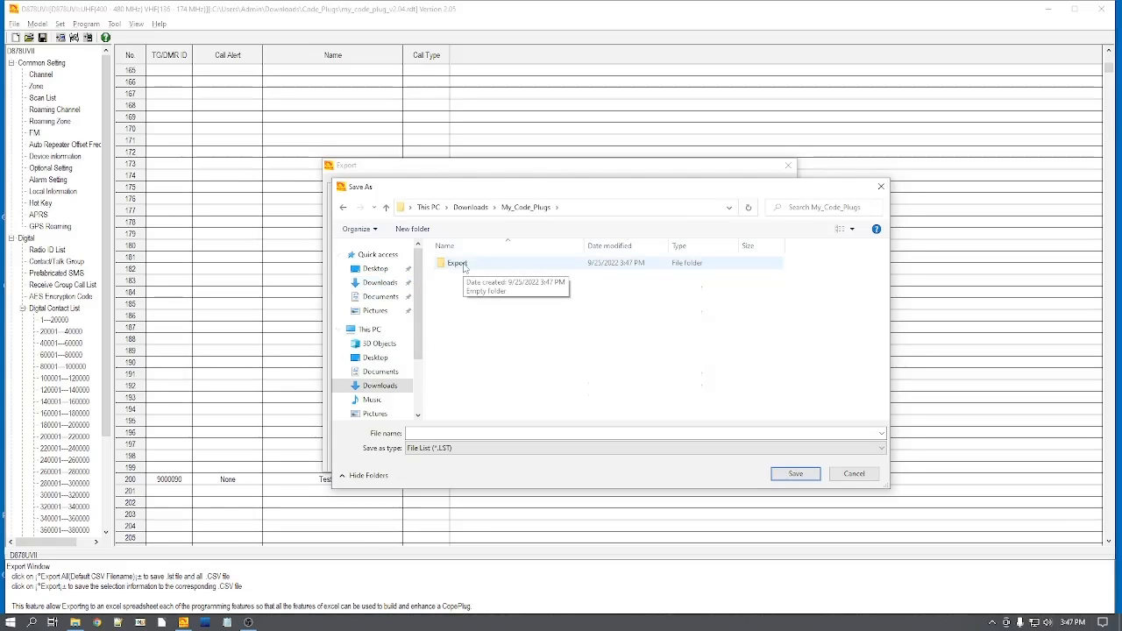
double_click(463, 267)
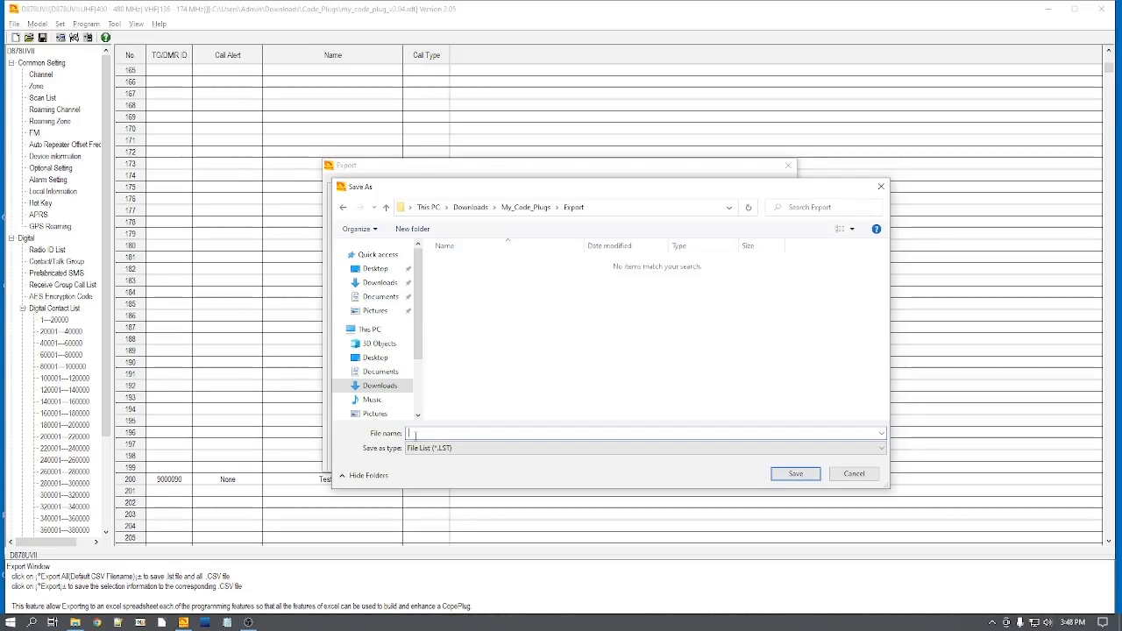
type("lst")
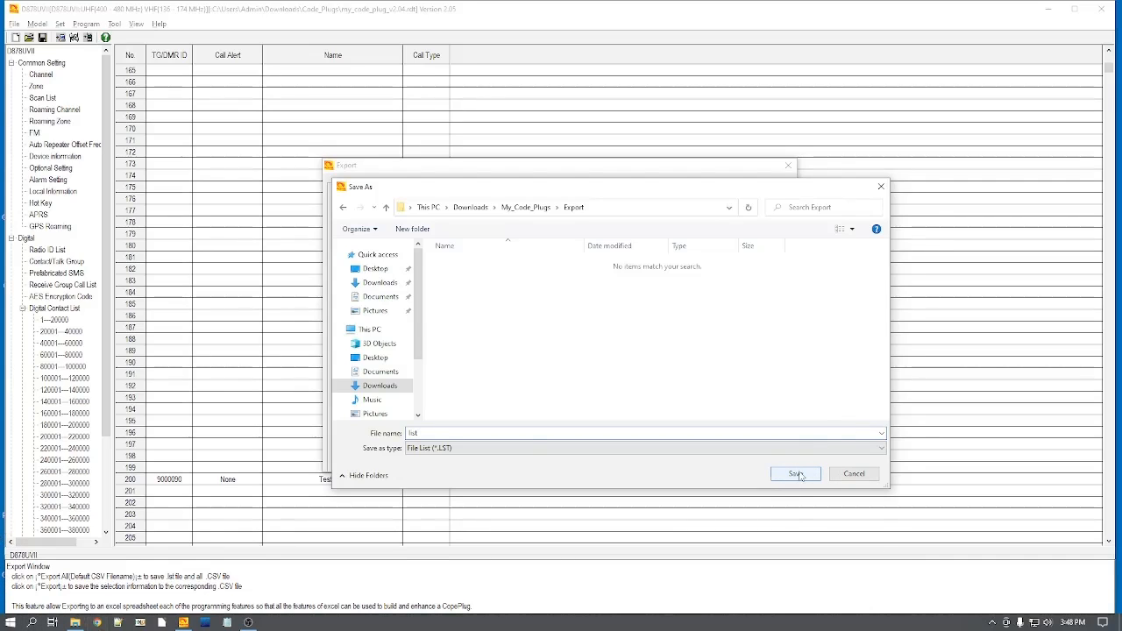
left_click(798, 475)
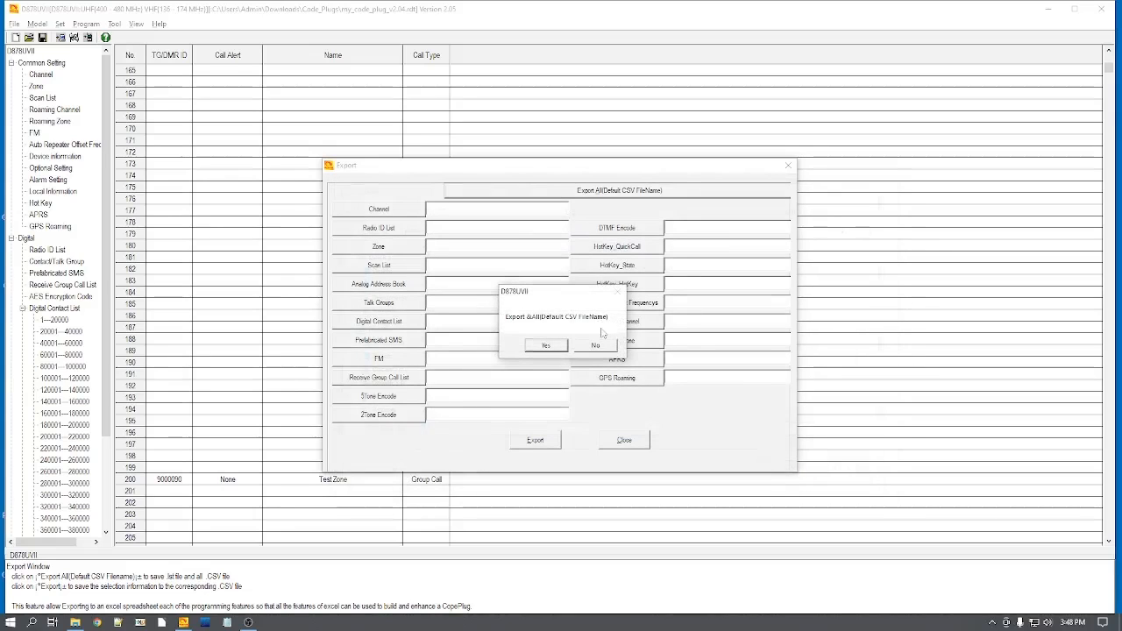
left_click(545, 347)
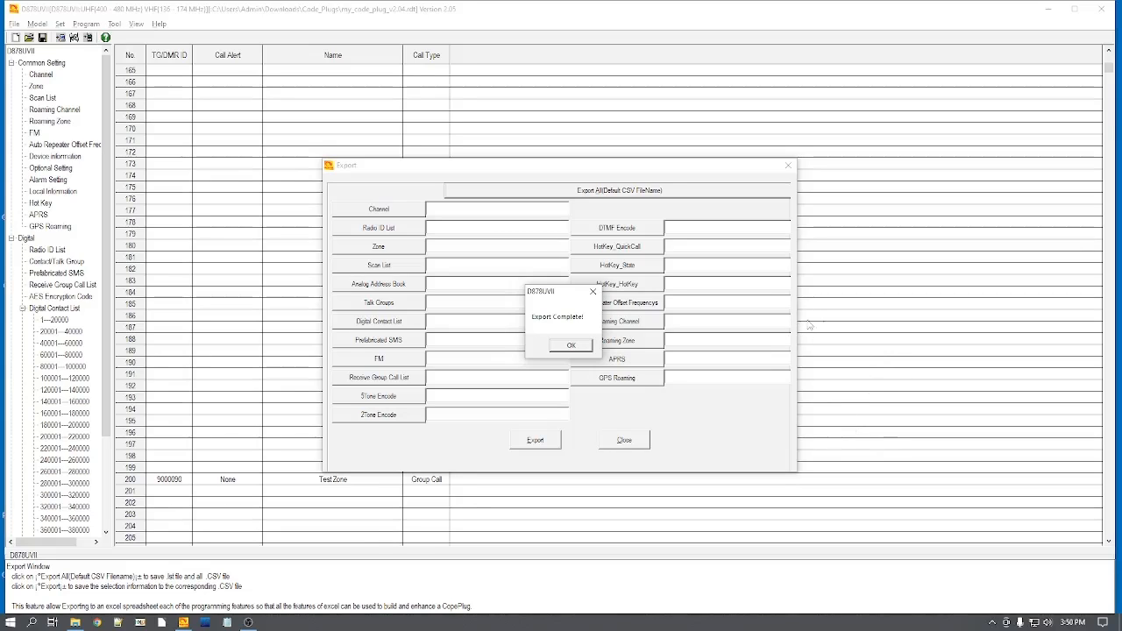
left_click(570, 346)
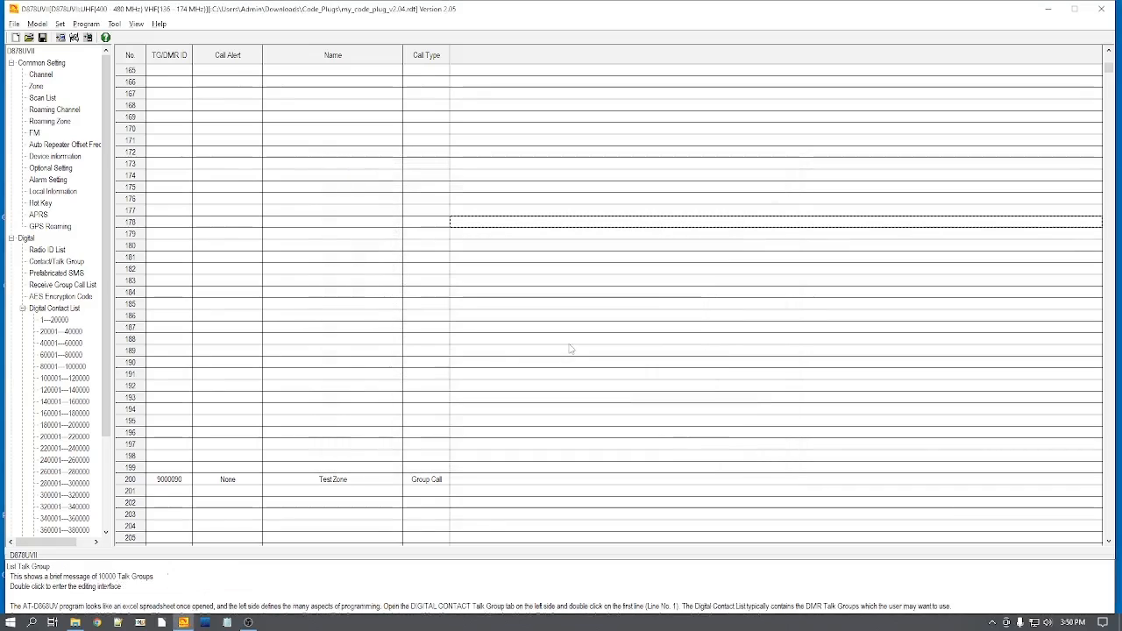
Step: Check the exported files in the My_Code_Plugs\Export folder in File Explorer, then close the window
left_click(75, 623)
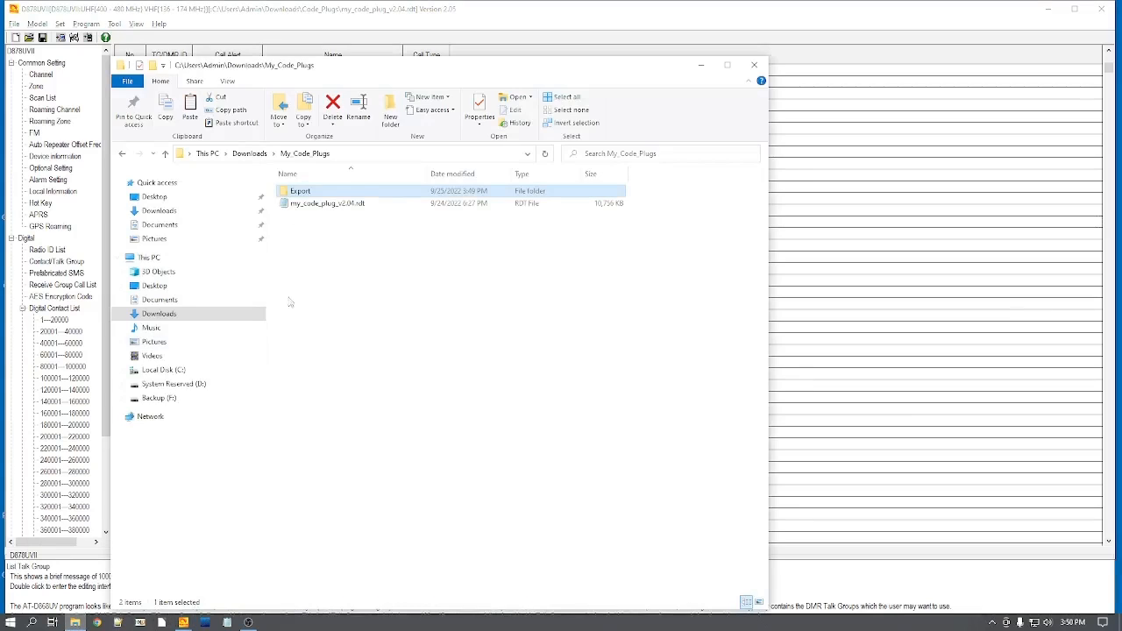
double_click(296, 195)
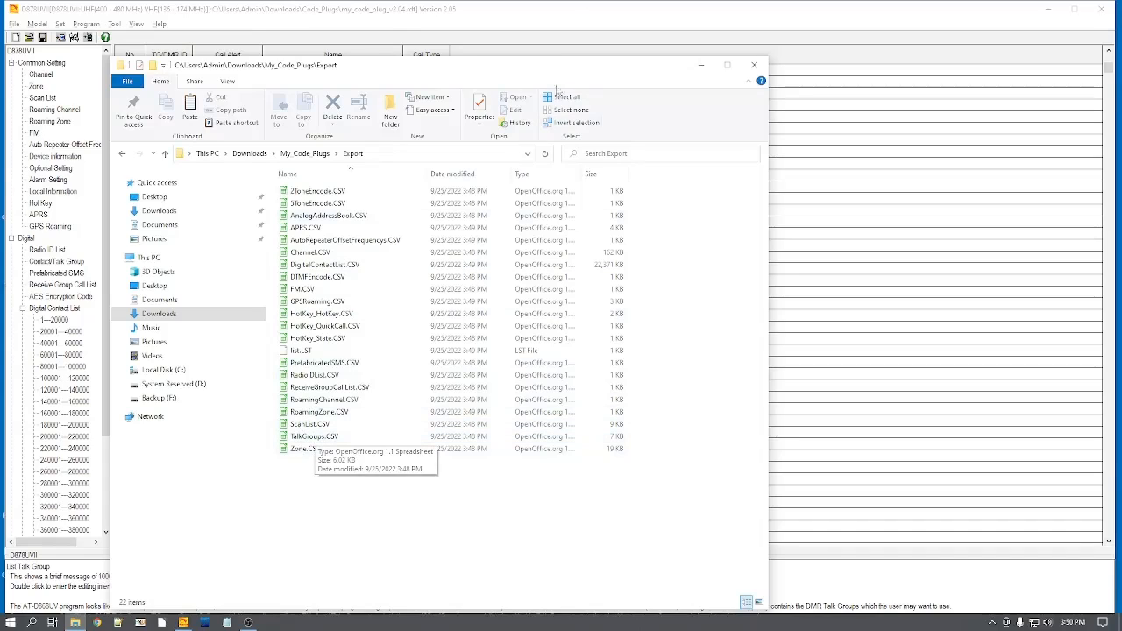
left_click(754, 68)
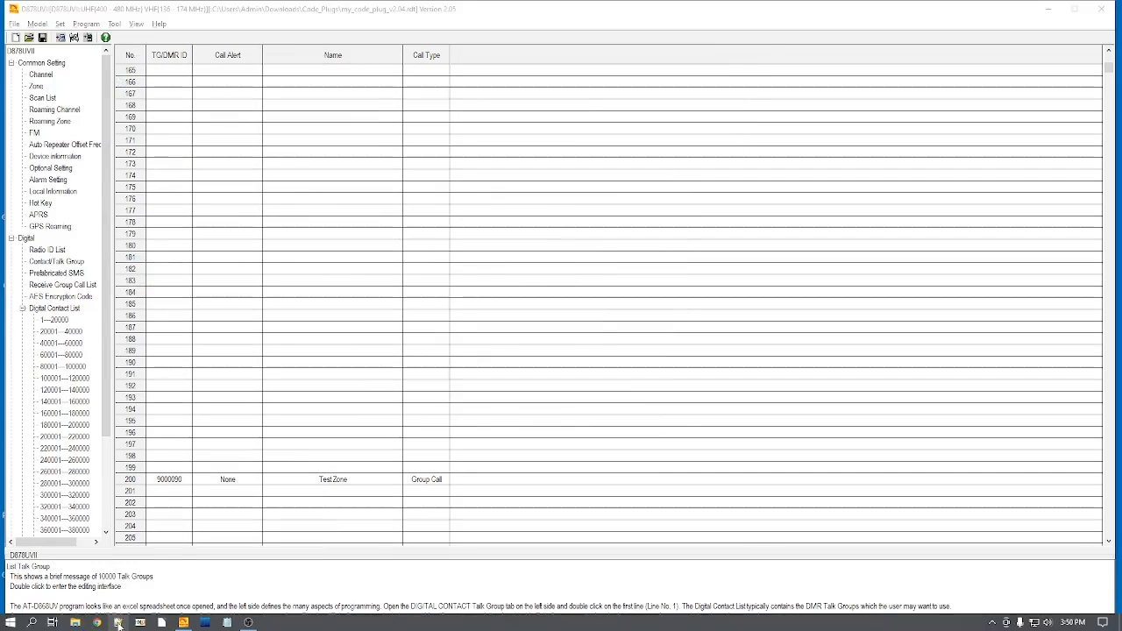
Step: Open the exported Channel.CSV from Downloads\My_Code_Plugs\Export in Notepad++
left_click(117, 622)
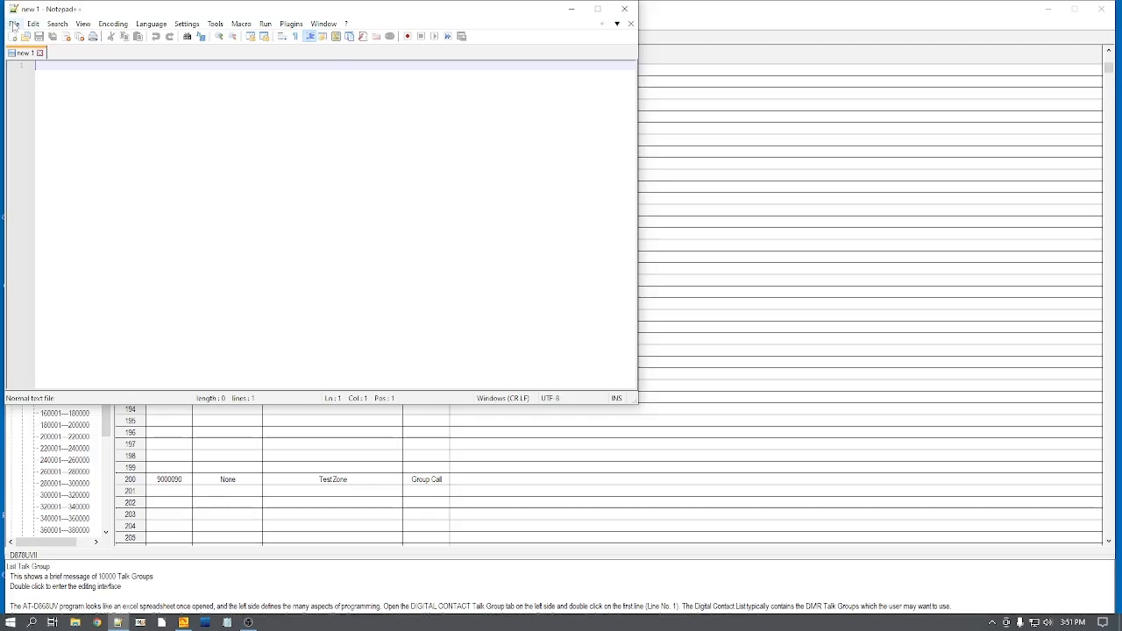
left_click(13, 24)
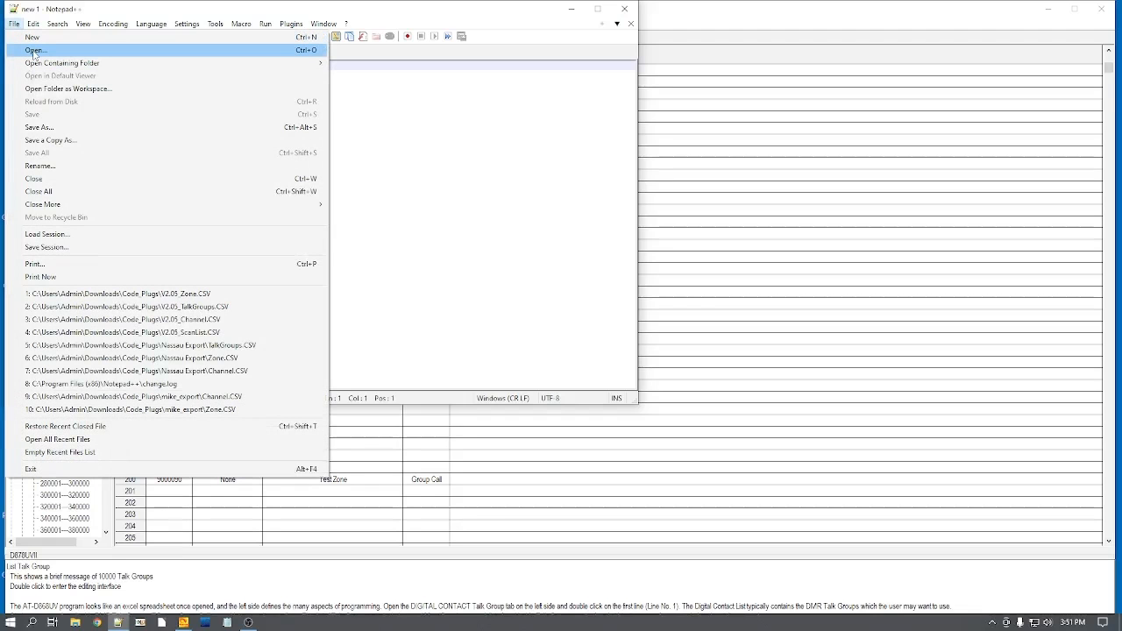
left_click(35, 51)
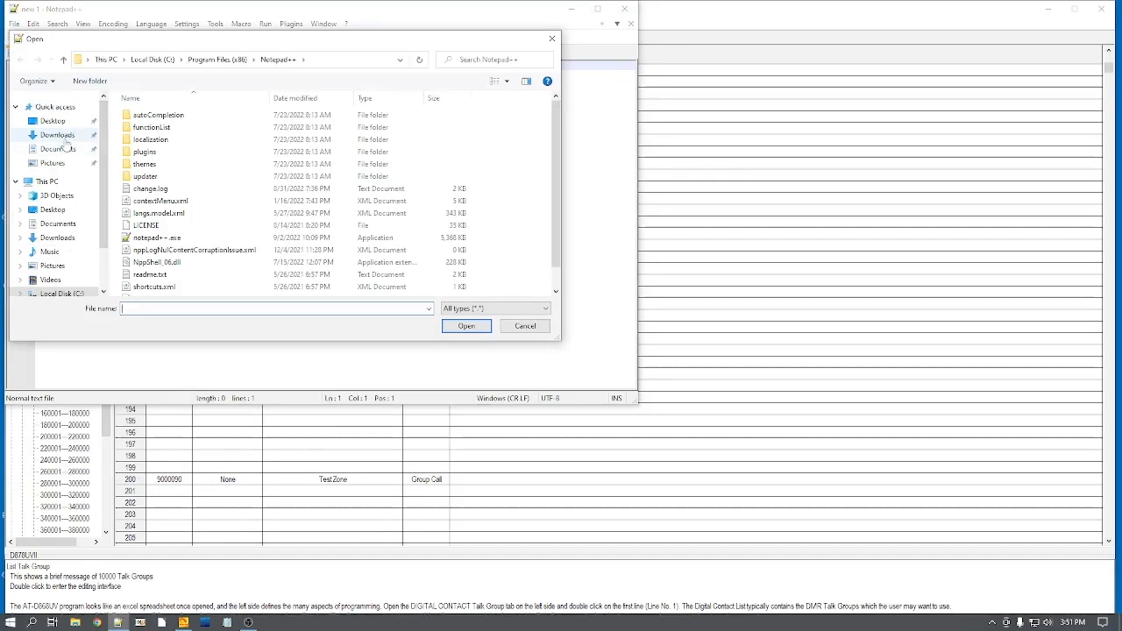
left_click(65, 138)
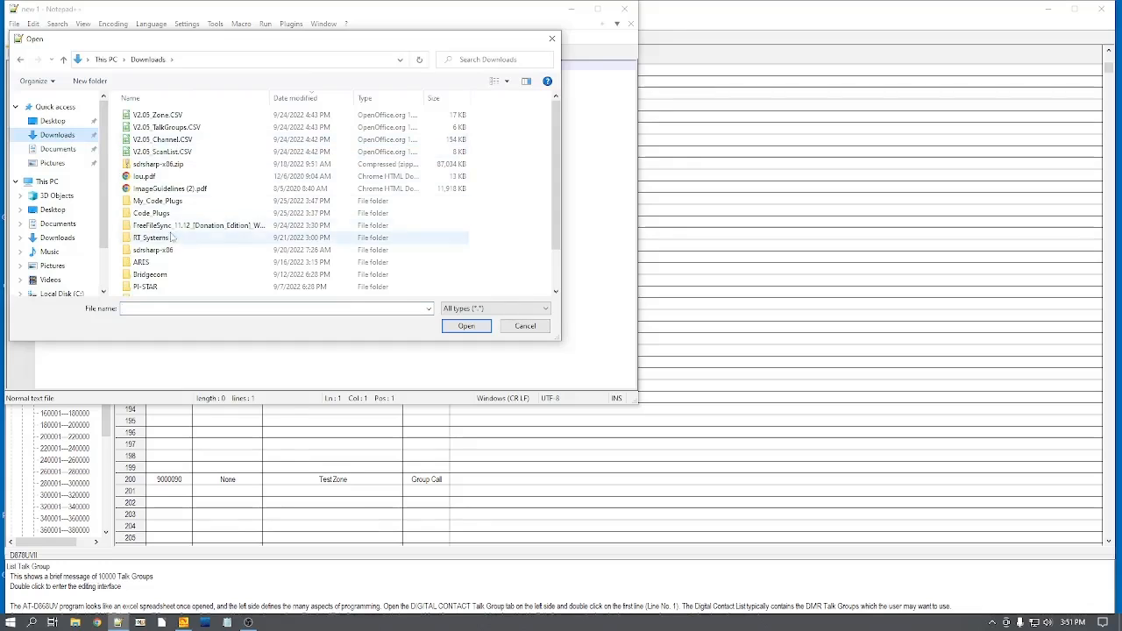
double_click(156, 202)
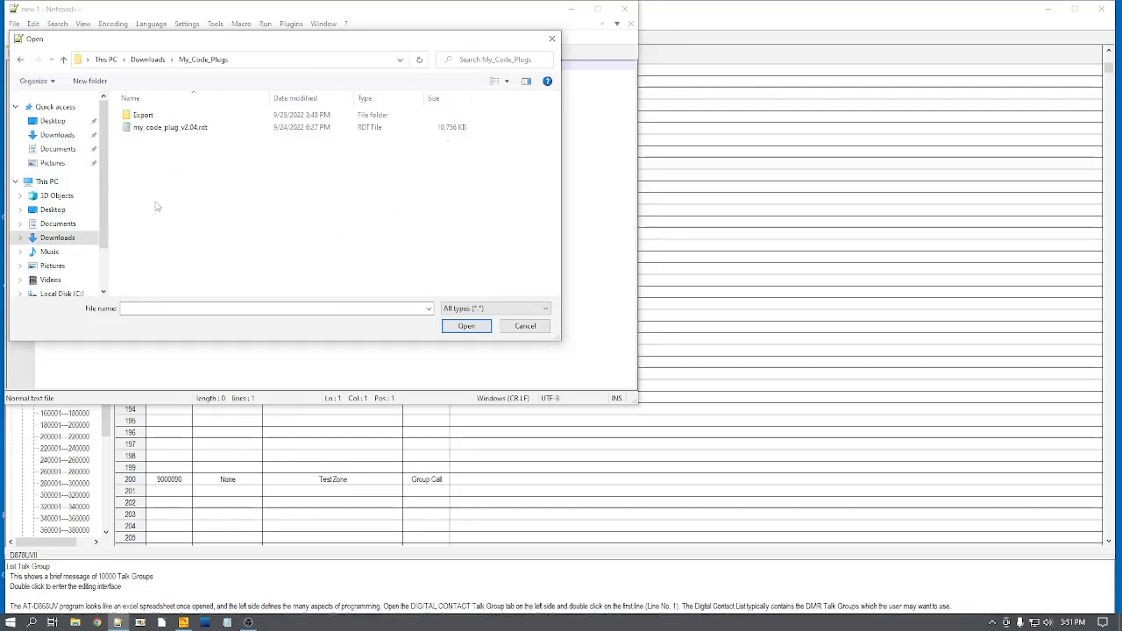
double_click(143, 116)
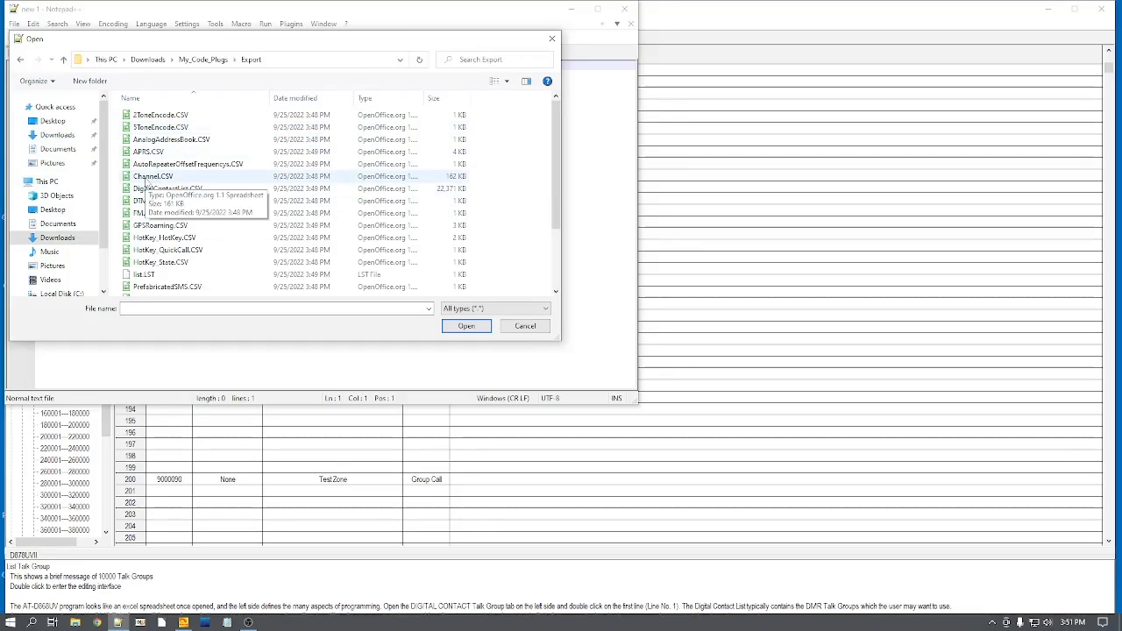
double_click(144, 178)
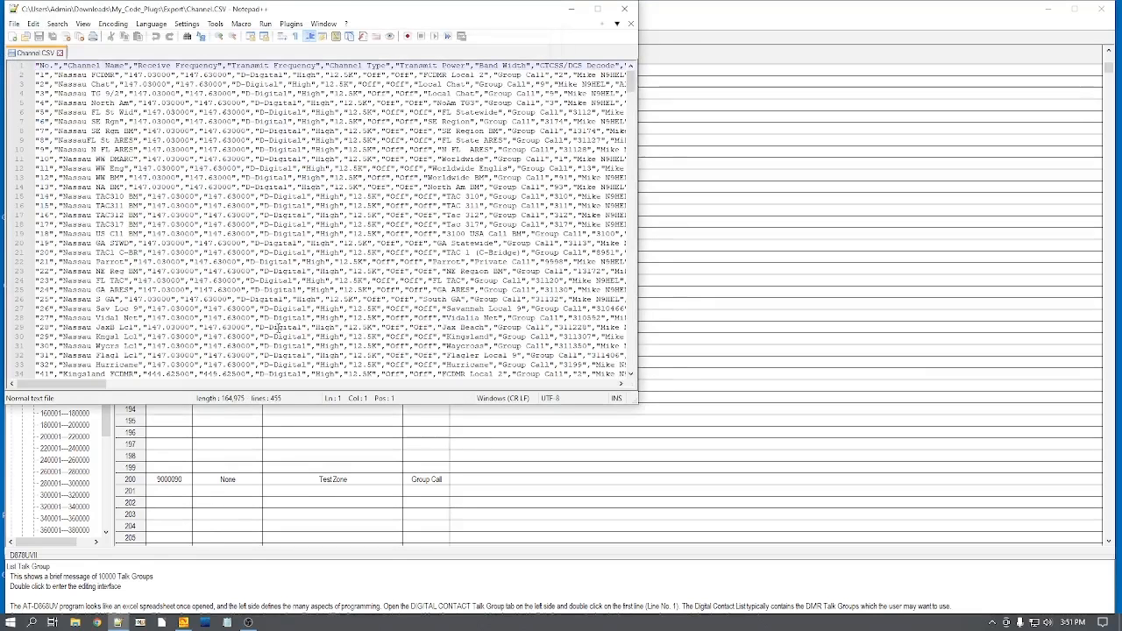
Step: Open V2.05_Channel.CSV from the Downloads folder alongside the exported channel file
left_click(14, 24)
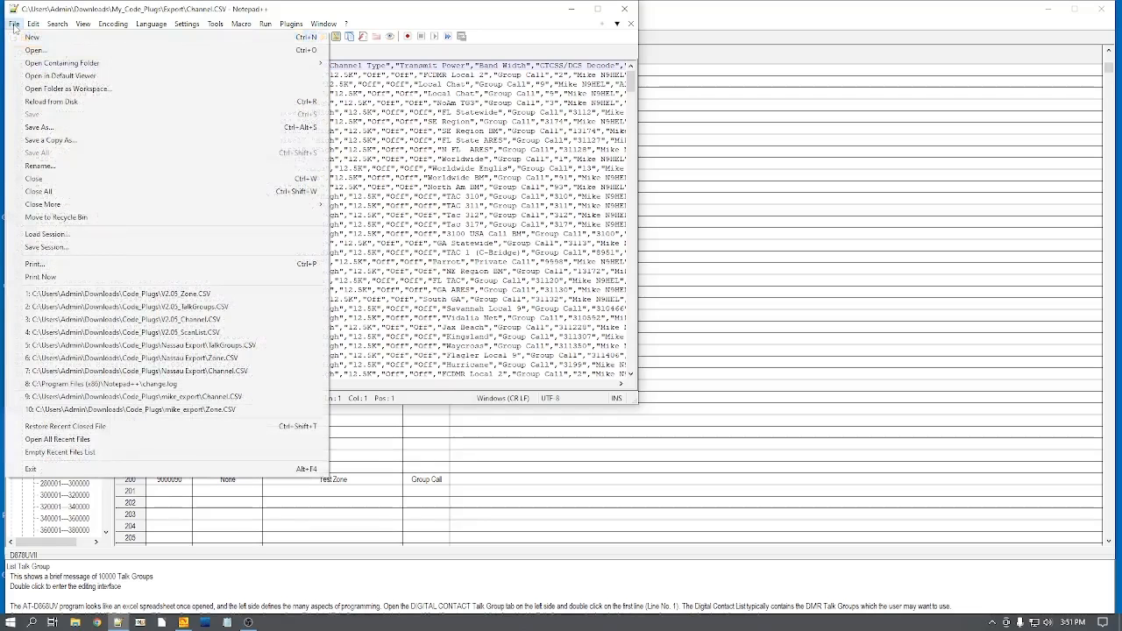
left_click(33, 50)
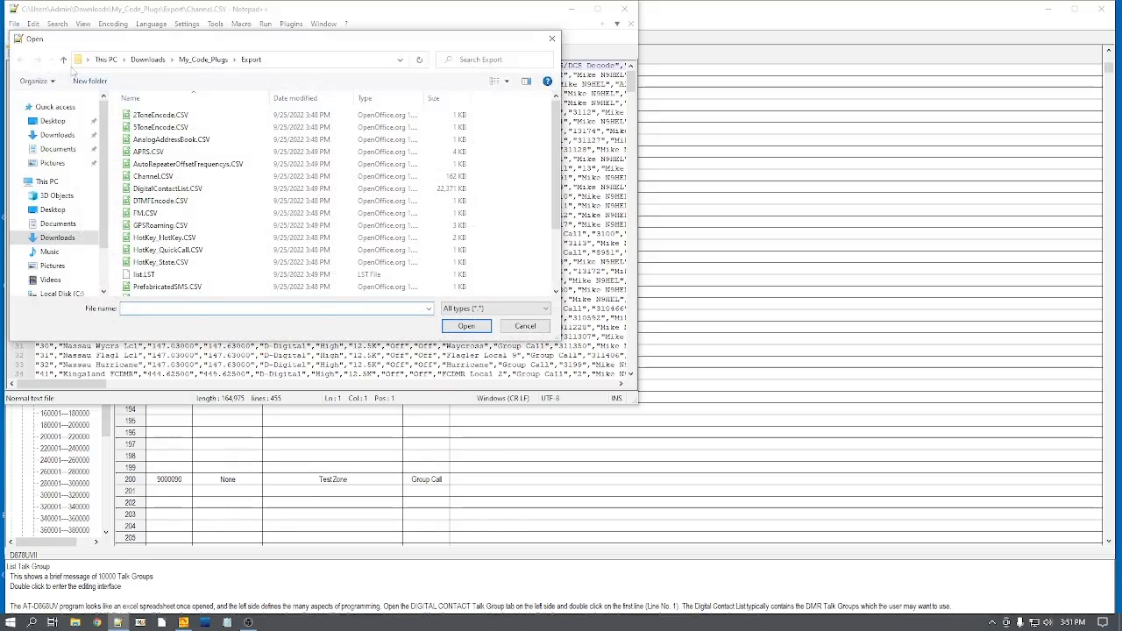
left_click(63, 60)
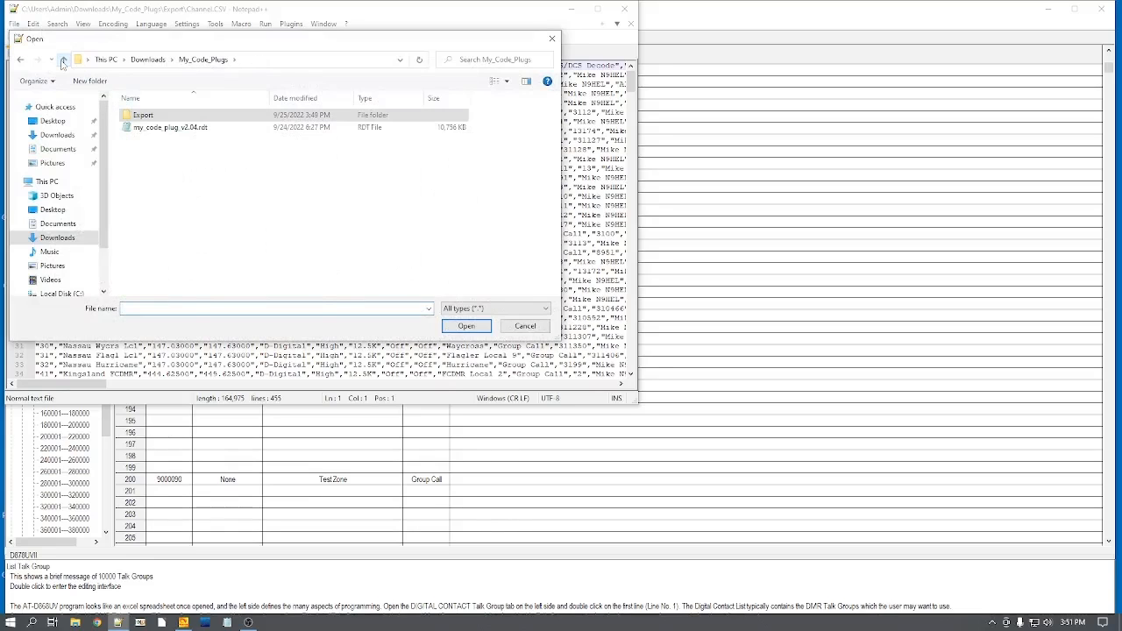
left_click(63, 60)
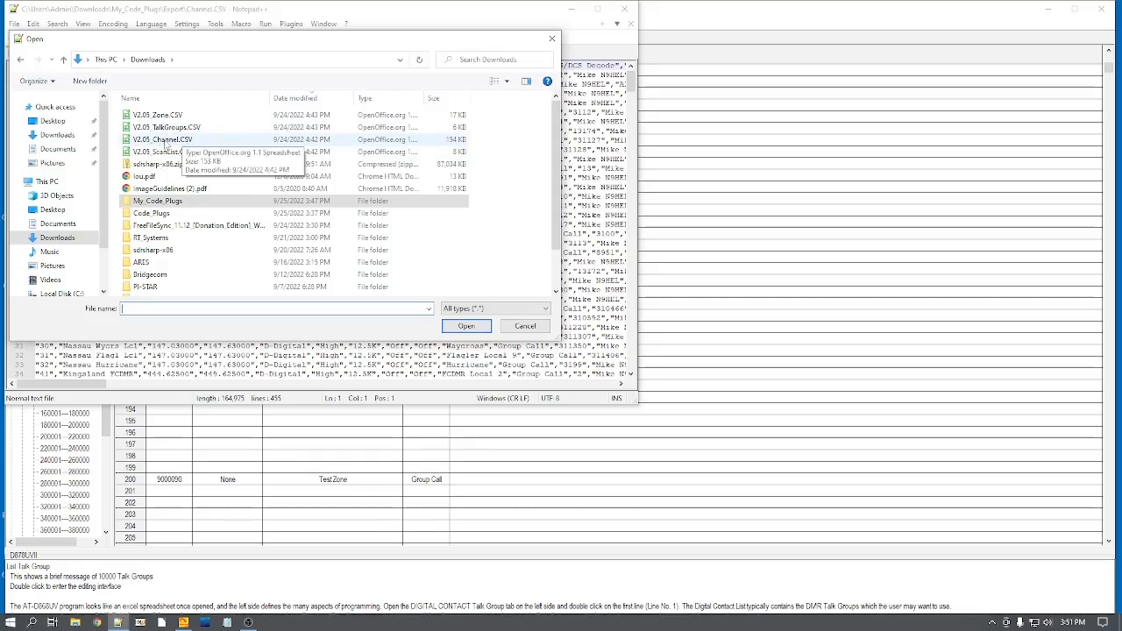
double_click(164, 140)
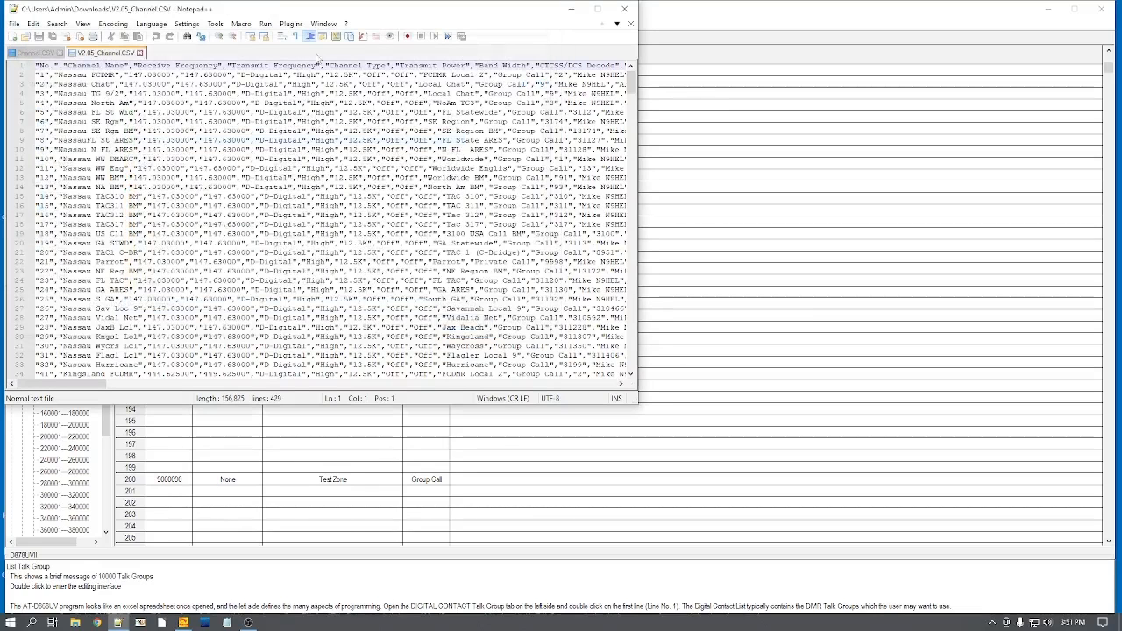
Step: Compare the exported Channel.CSV with V2.05_Channel.CSV, ending on the exported file
left_click(26, 54)
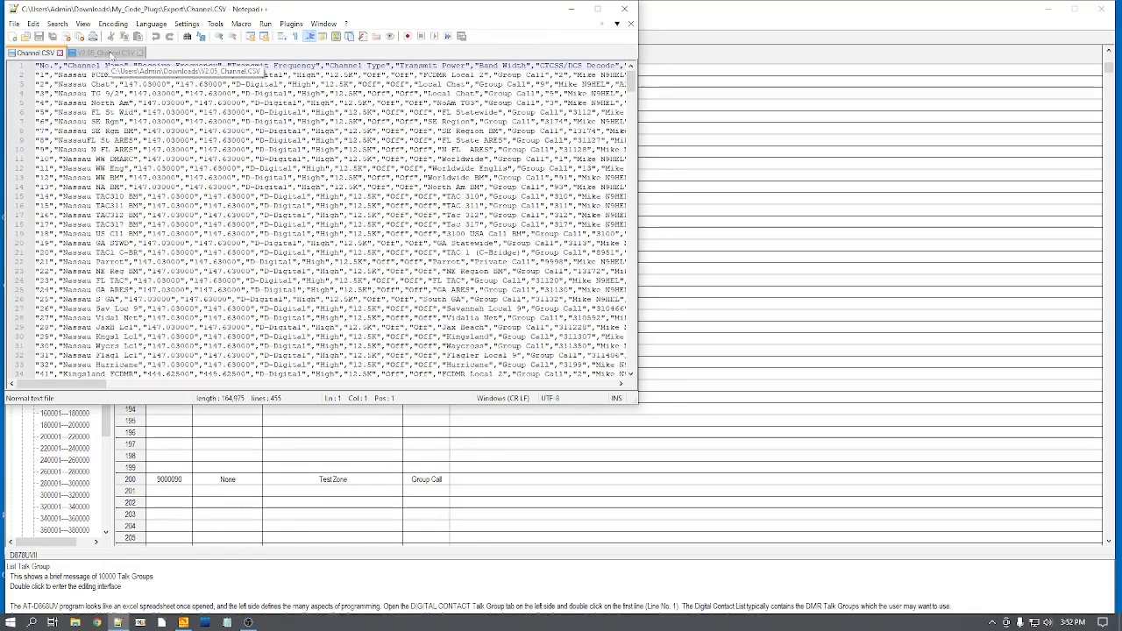
left_click(113, 54)
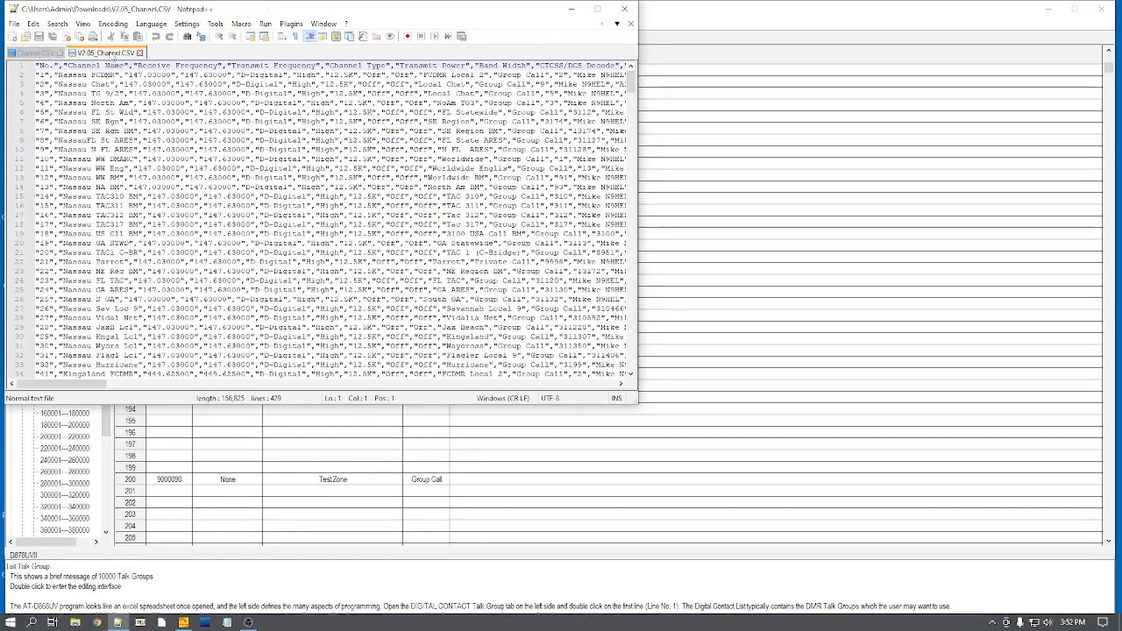
left_click(35, 54)
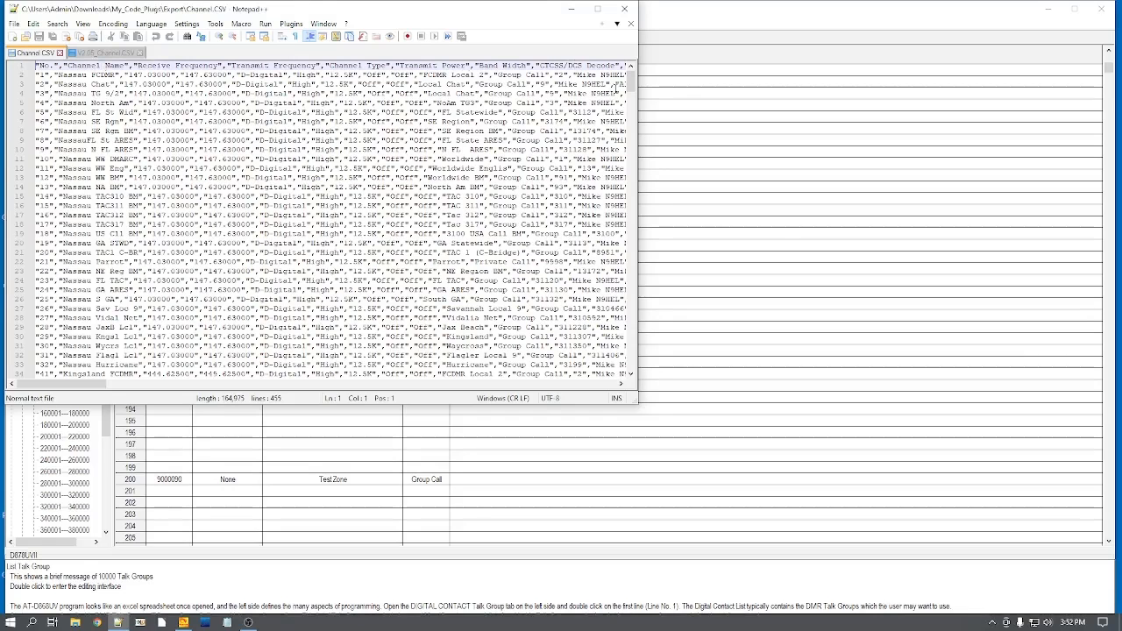
Step: Select all lines in the exported Channel.CSV from hotspot channel 3000 through channel 4002 at the end of the file
left_click_drag(630, 83, 638, 311)
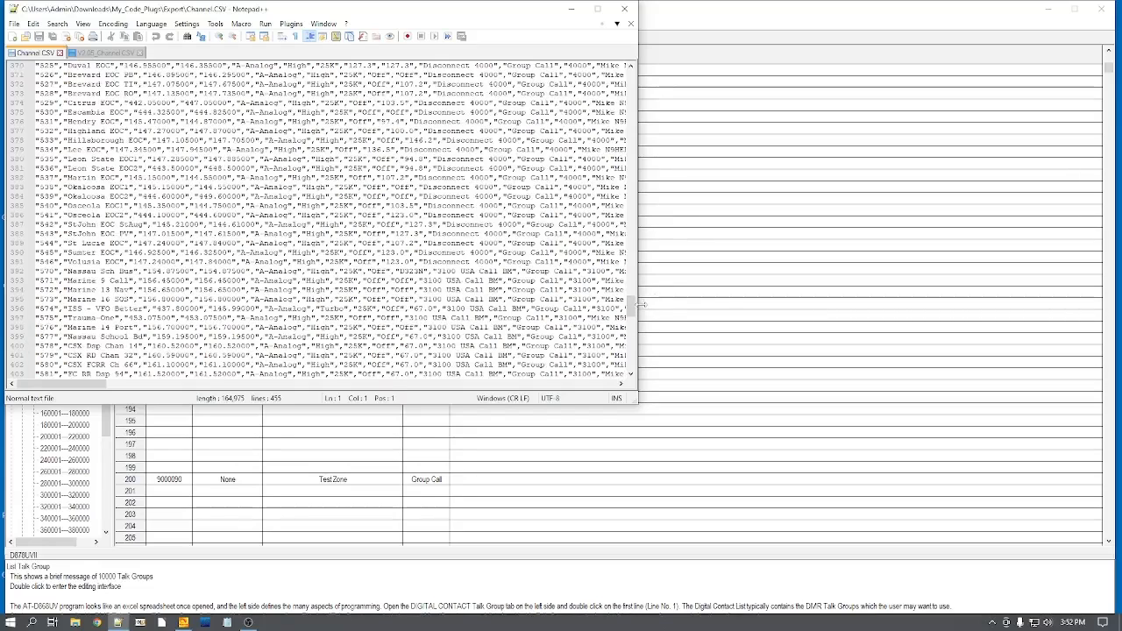
left_click_drag(631, 309, 637, 326)
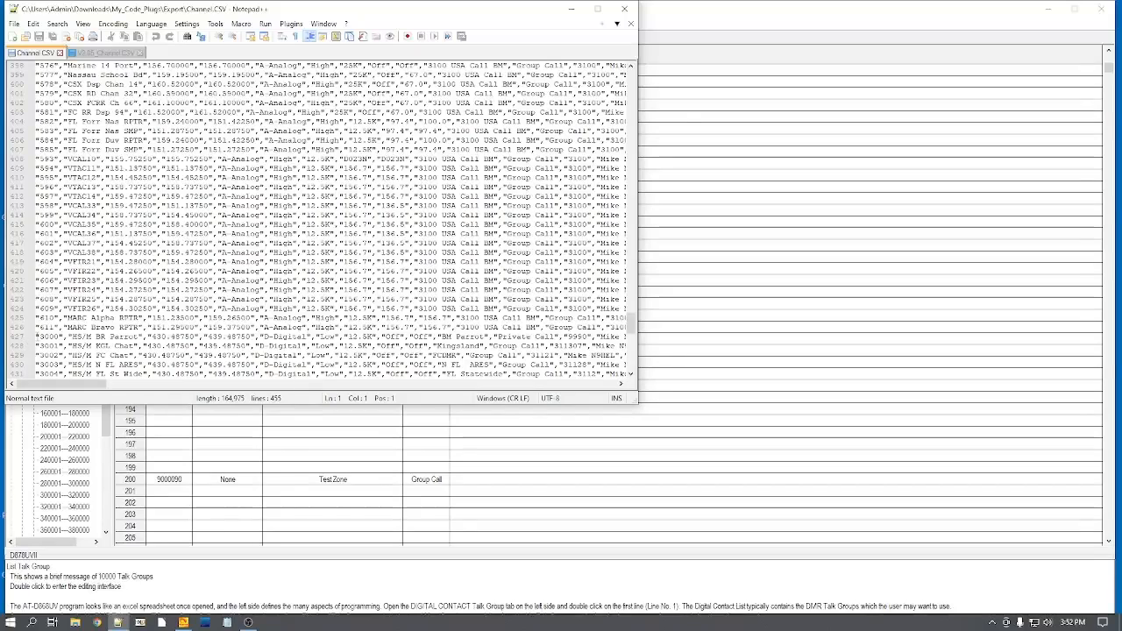
left_click(35, 338)
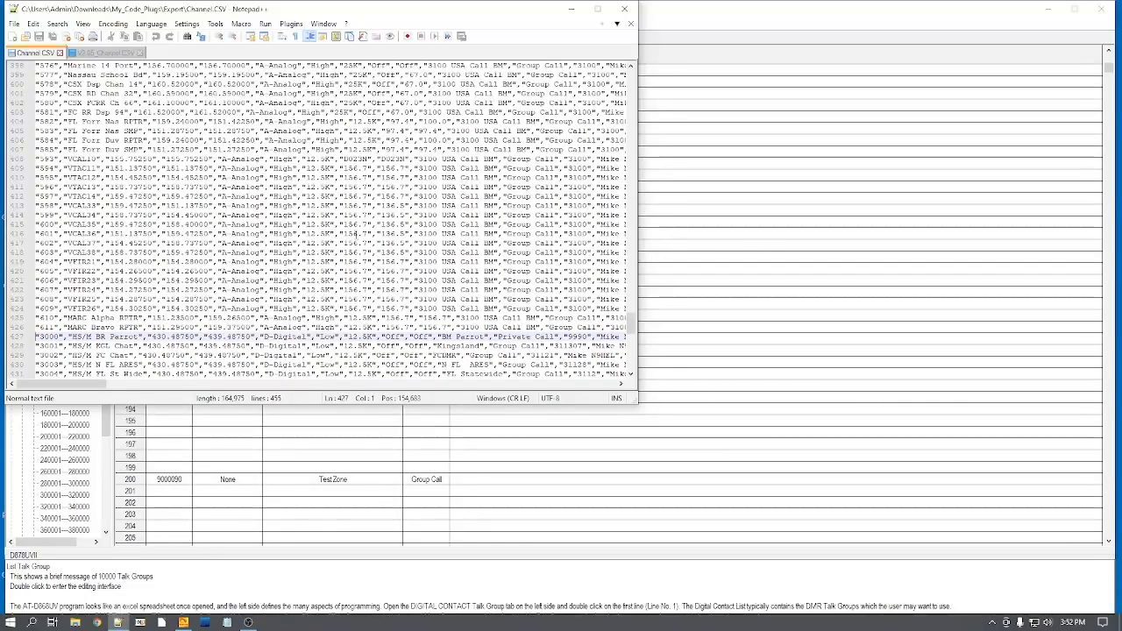
key("shift+Down")
key("shift+Down")
key("shift+Down")
key("shift+Down")
key("shift+Down")
key("shift+Down")
key("shift+Down")
key("shift+Down")
key("shift+Down")
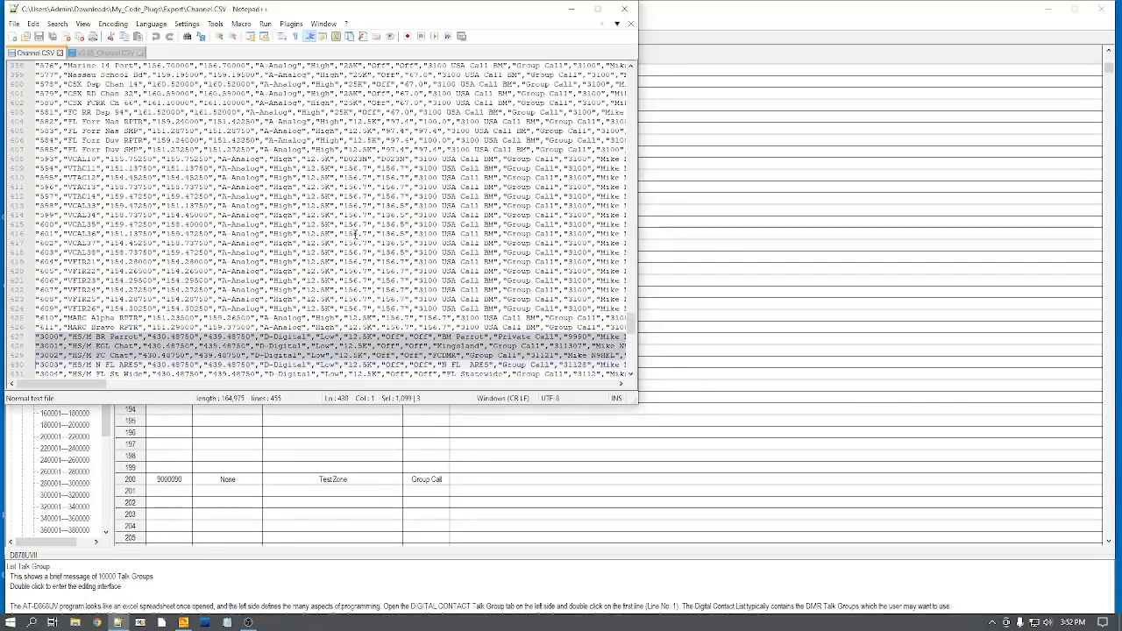
key("shift+Down")
key("shift+Down")
key("shift+Down")
key("shift+Down")
key("shift+Down")
key("shift+Down")
key("shift+Down")
key("shift+Down")
key("shift+Down")
key("shift+Down")
key("shift+Down")
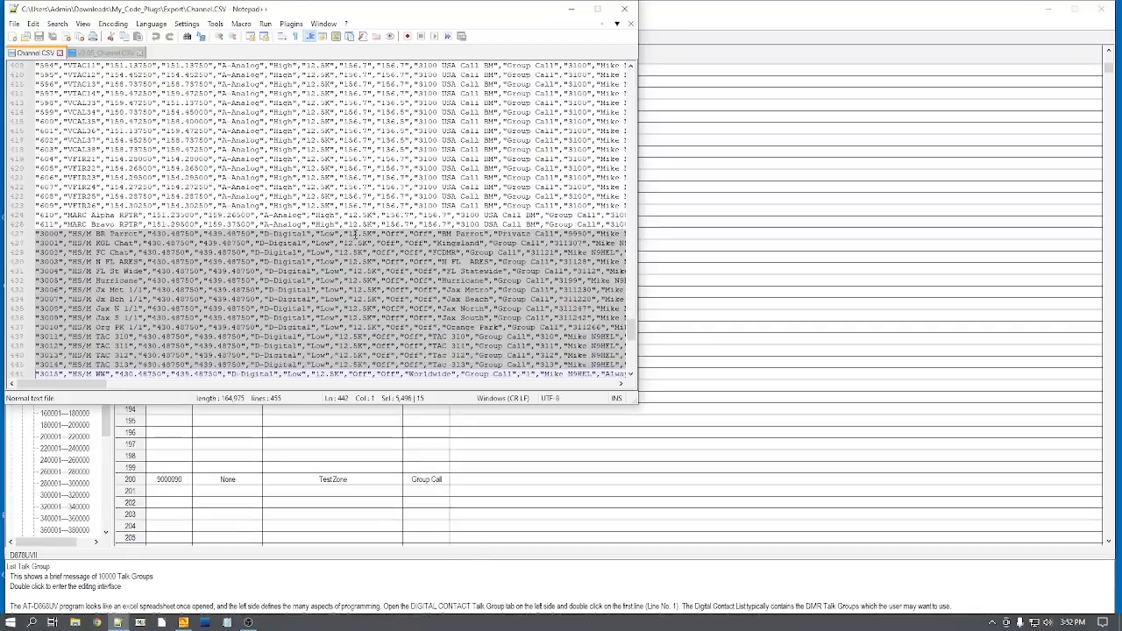
key("shift+Down")
key("shift+Down")
key("shift+Down")
key("shift+Down")
key("shift+Down")
key("shift+Down")
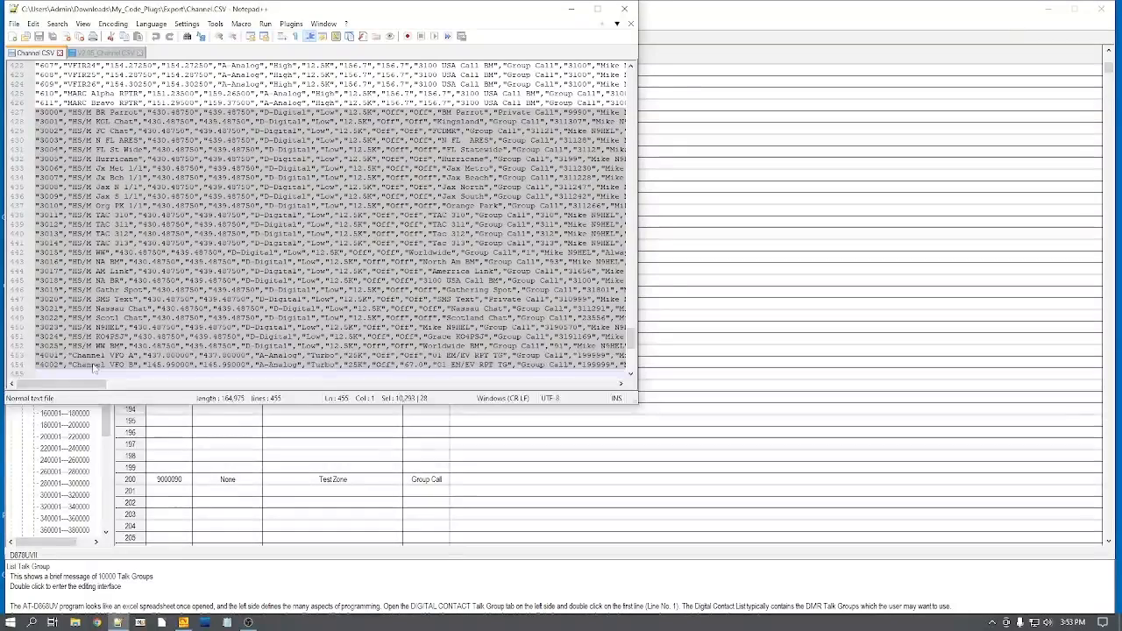
Step: Select the lines for channels 4001 and 4002 at the end of V2.05_Channel.CSV
left_click(107, 53)
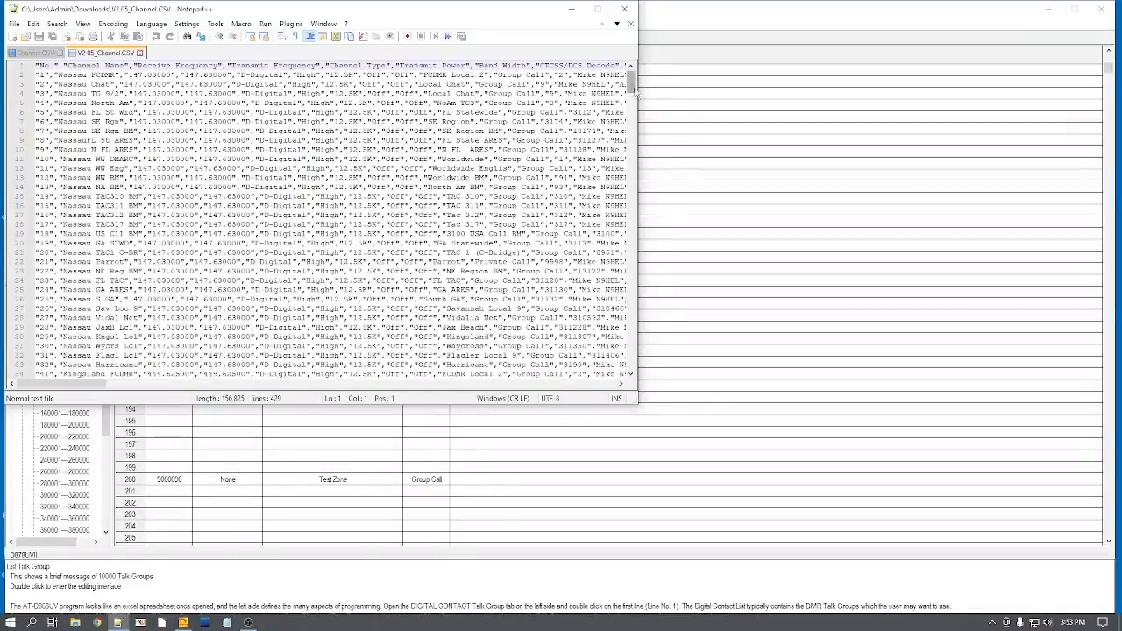
left_click_drag(635, 92, 630, 340)
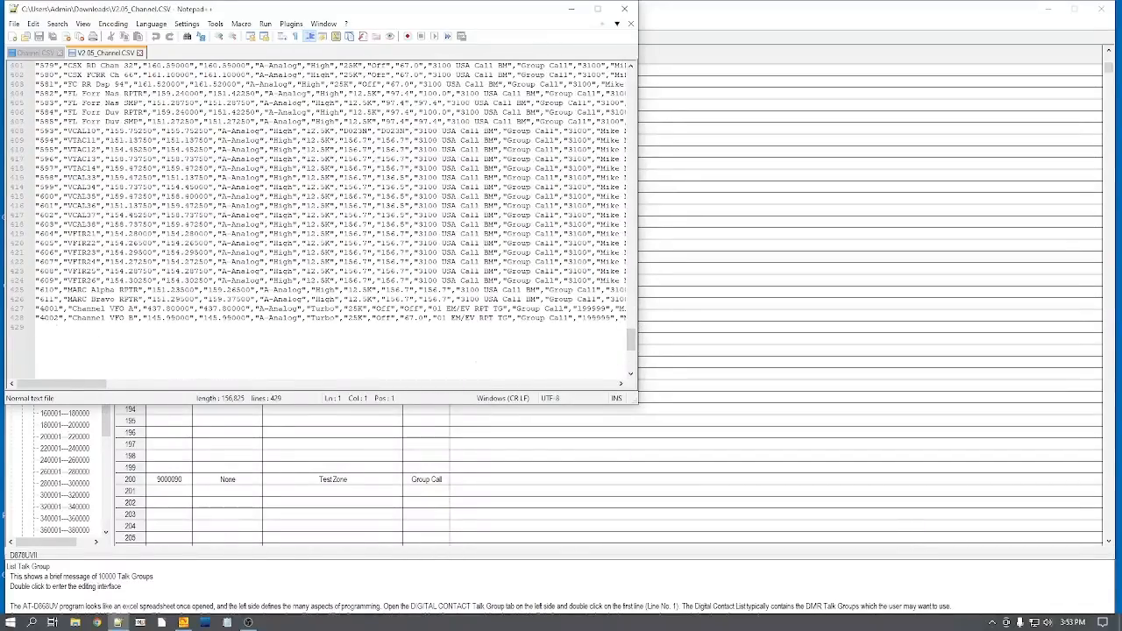
left_click(37, 308)
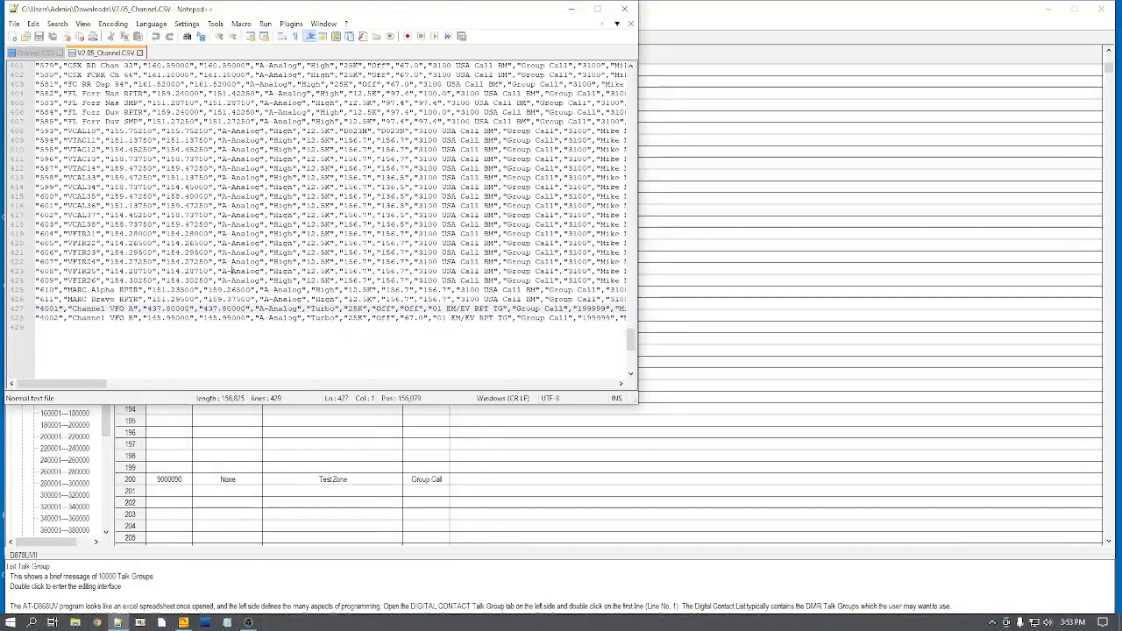
key("shift+Down")
key("shift+Down")
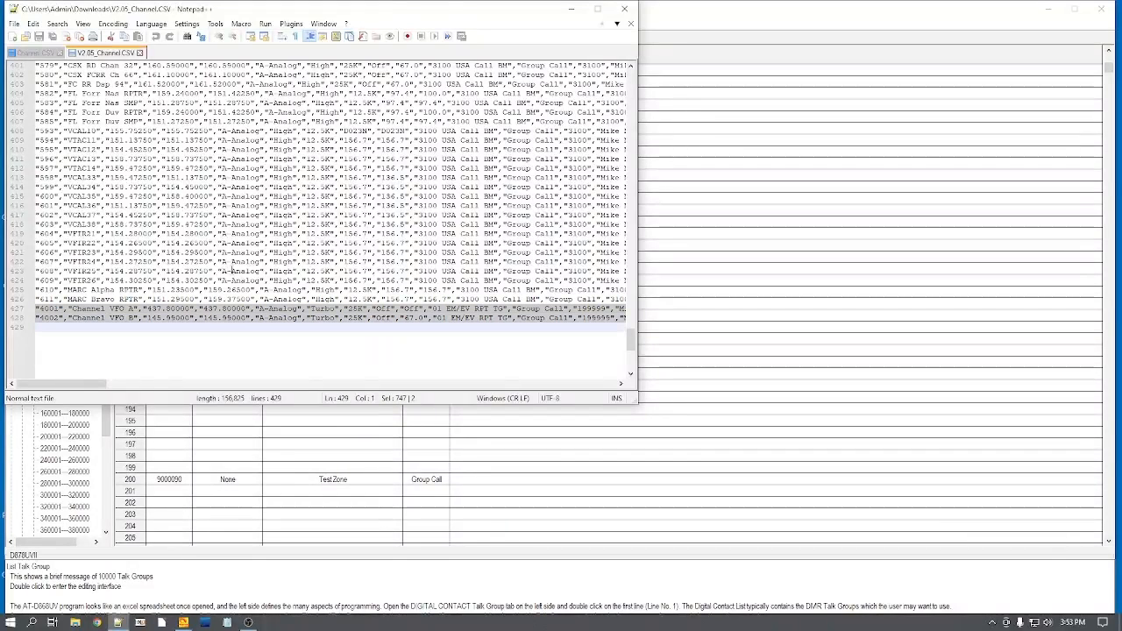
Step: Copy the selected channel lines 3000 through 4002 from the exported Channel.CSV and paste them over the selected VFO lines in V2.05_Channel.CSV
left_click(35, 53)
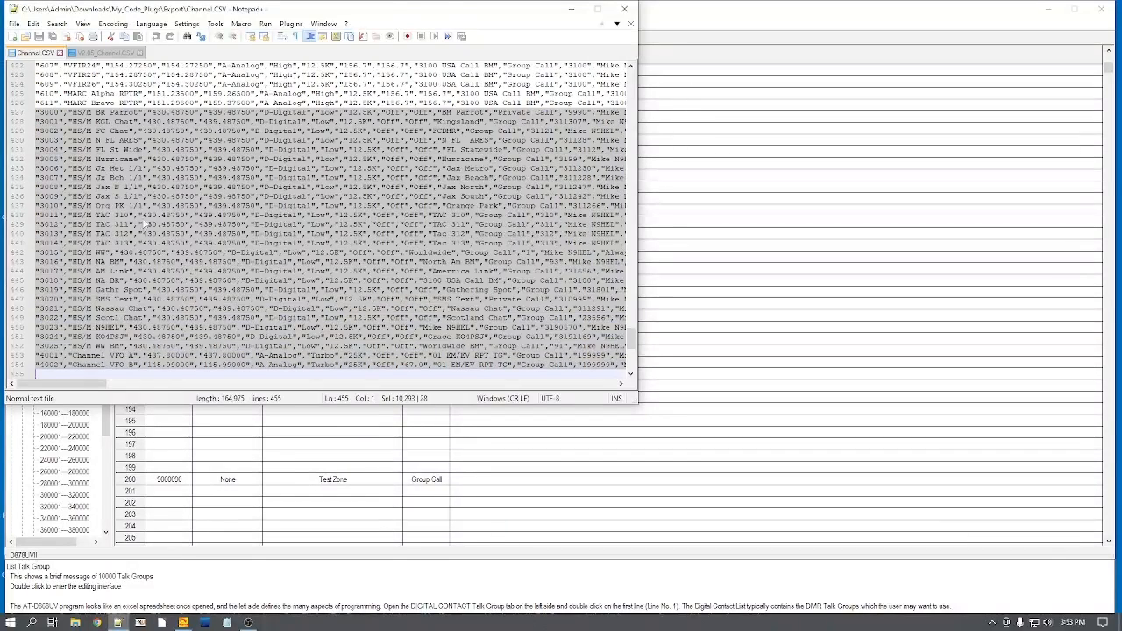
left_click(35, 25)
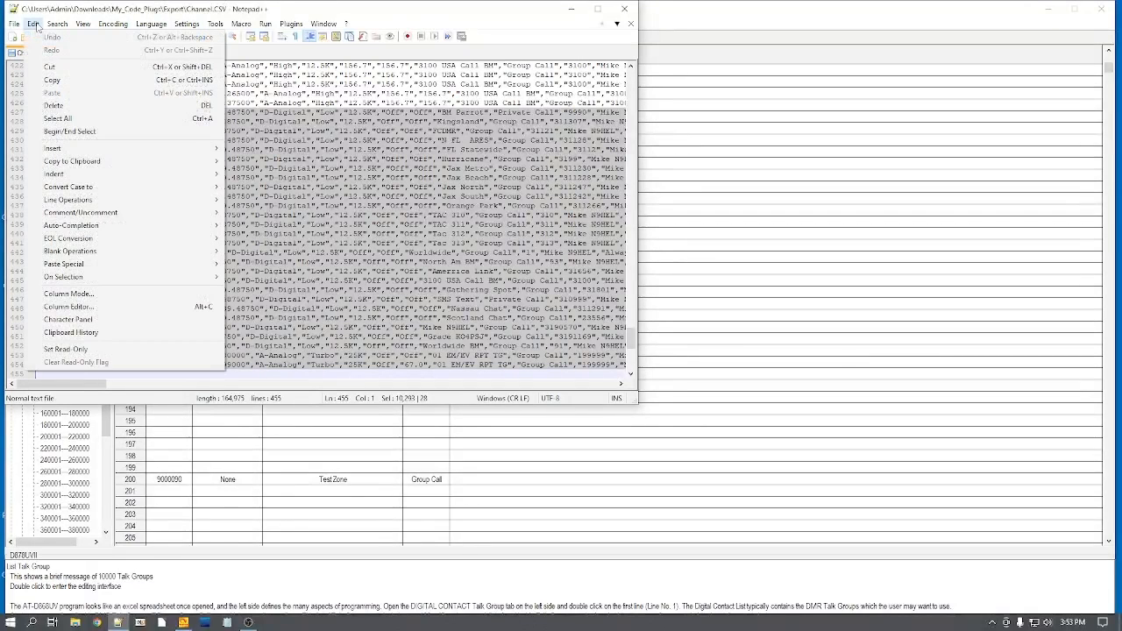
left_click(56, 82)
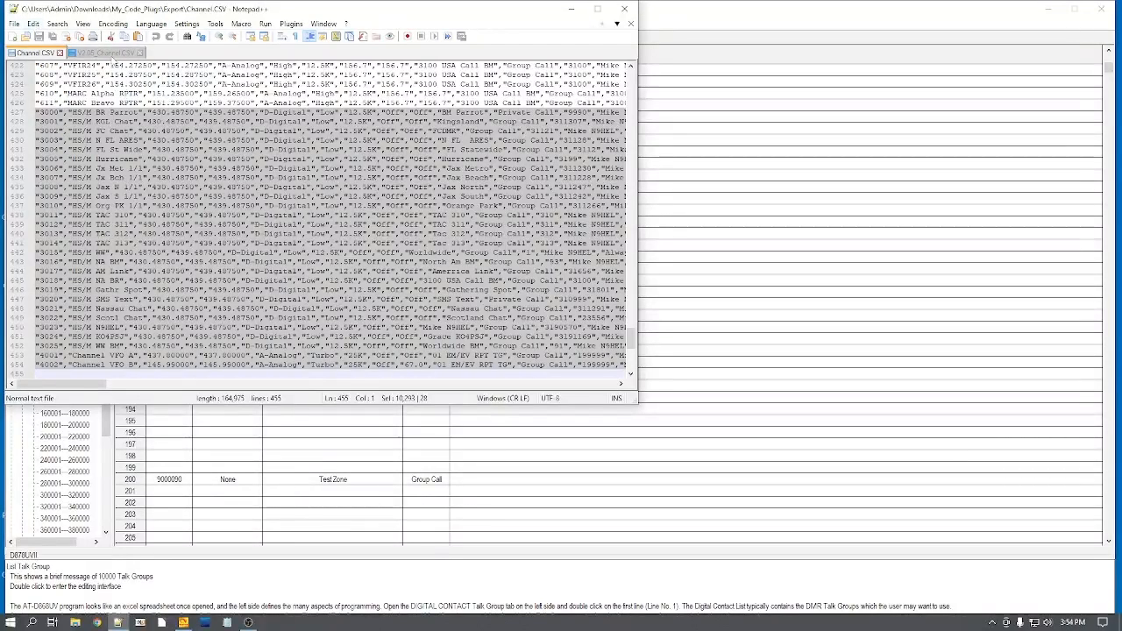
left_click(105, 53)
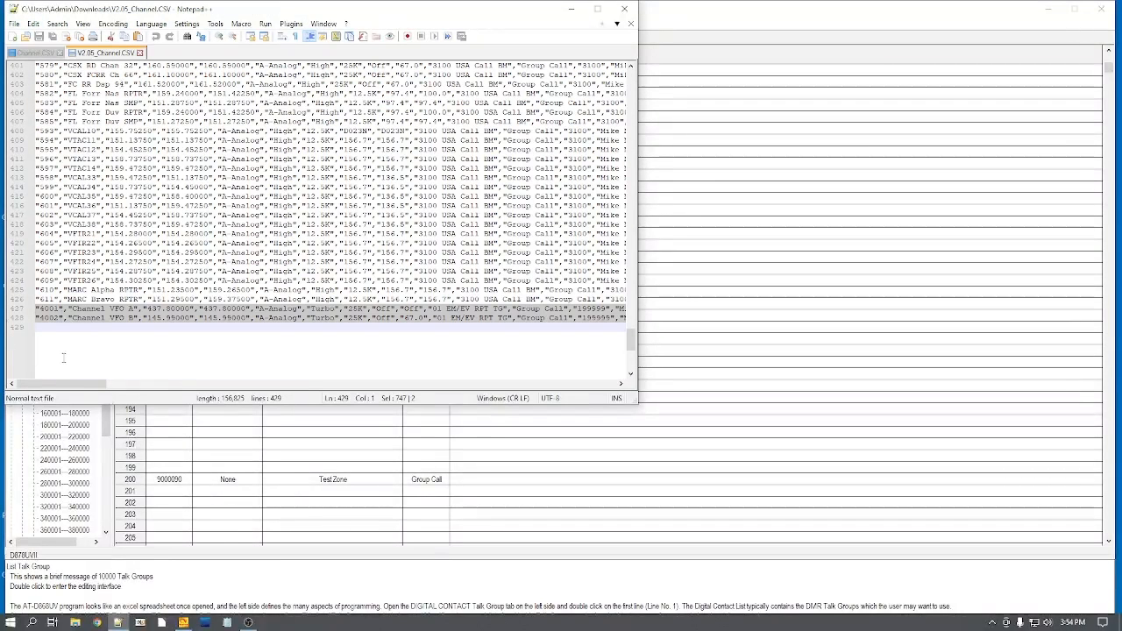
left_click(33, 23)
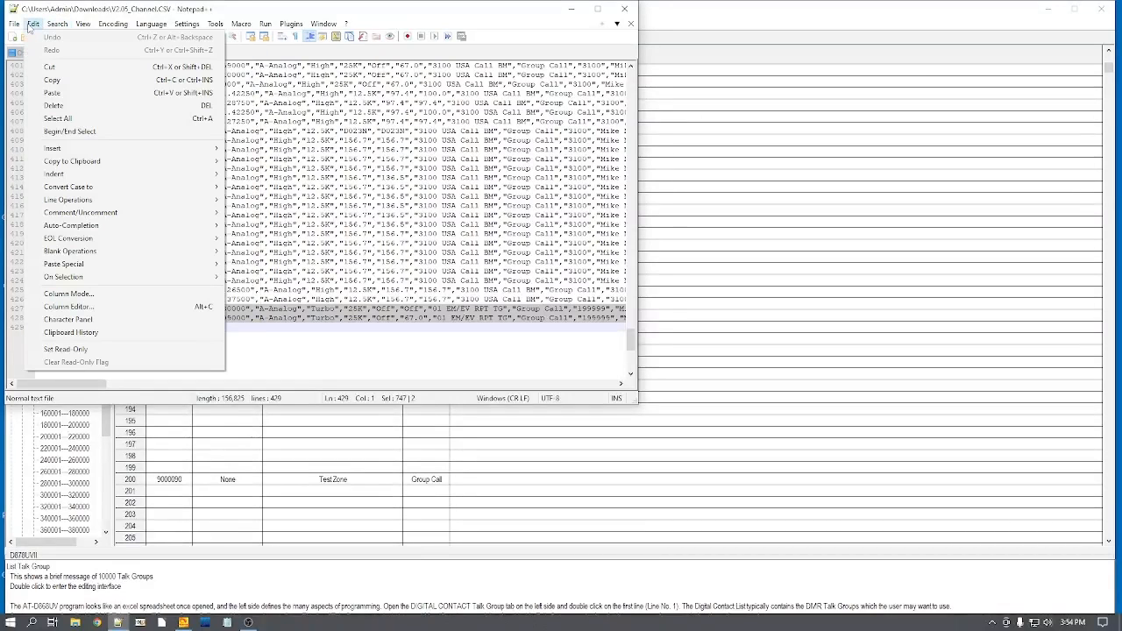
left_click(51, 94)
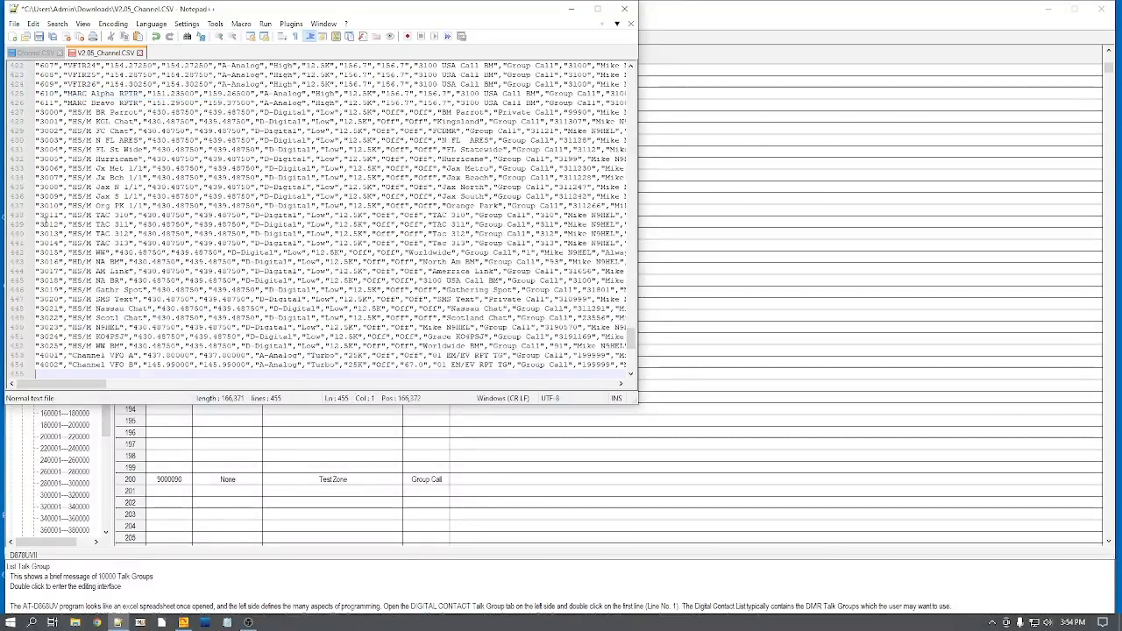
Step: Check the pasted hotspot channels, then close V2.05_Channel.CSV with its changes saved and close the exported Channel.CSV
scroll(633, 344, "down", 1)
left_click_drag(635, 343, 634, 354)
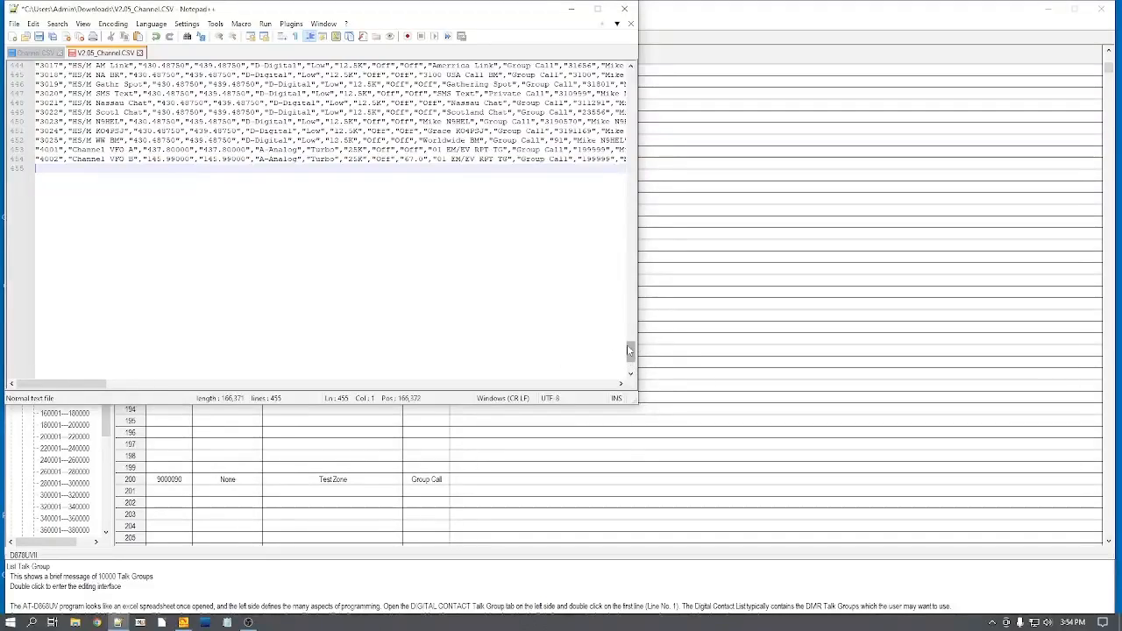
left_click_drag(630, 354, 630, 285)
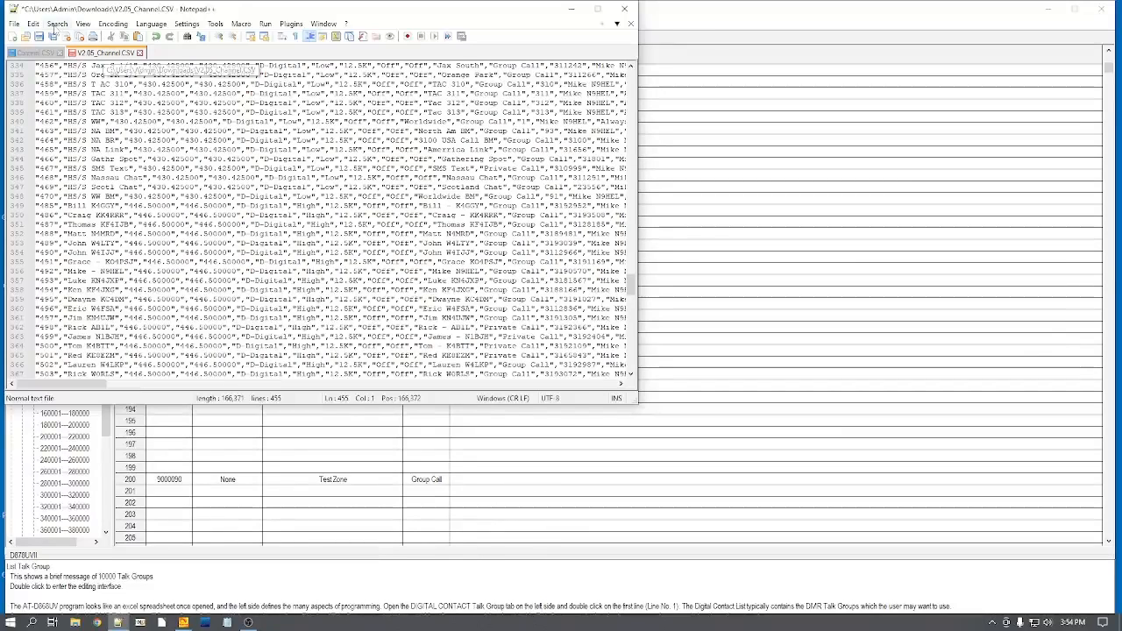
left_click(14, 23)
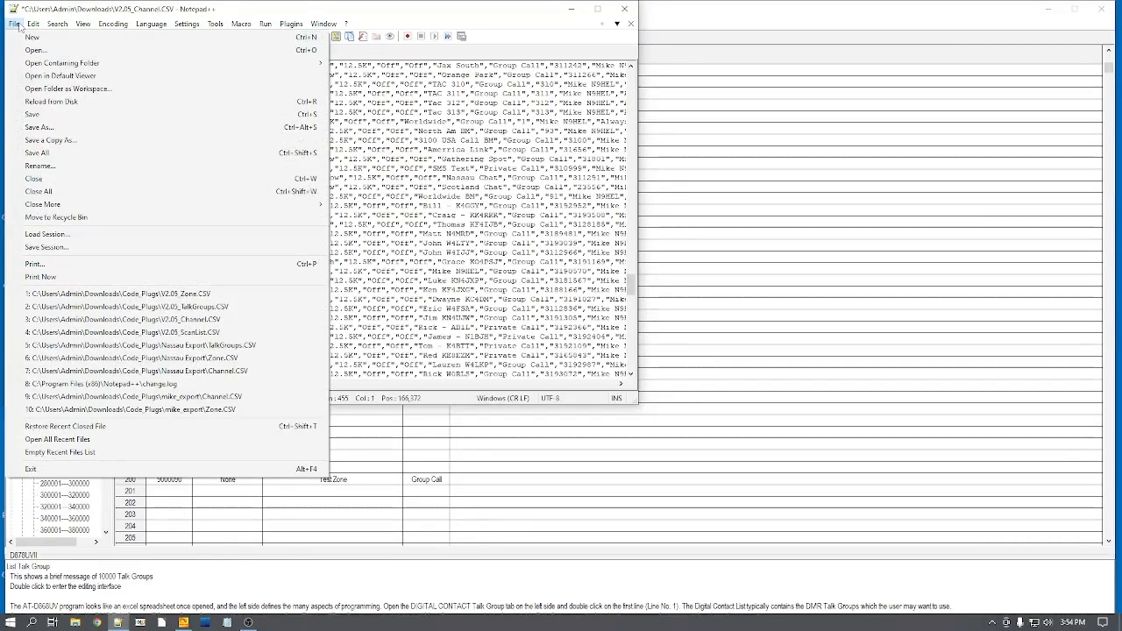
mouse_move(82, 23)
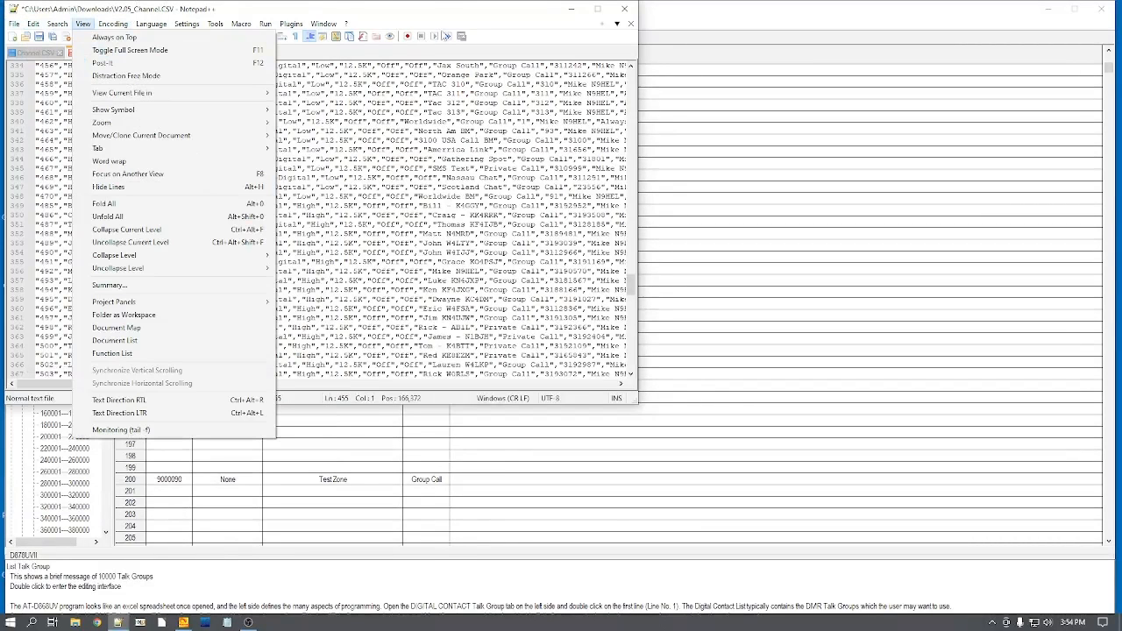
left_click(447, 12)
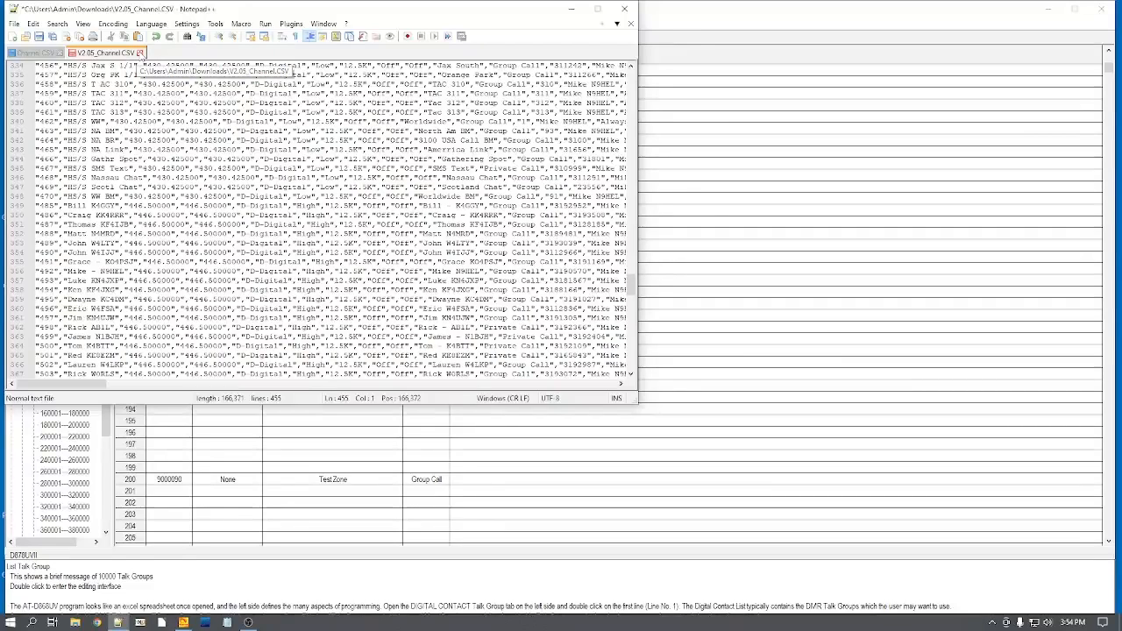
left_click(139, 53)
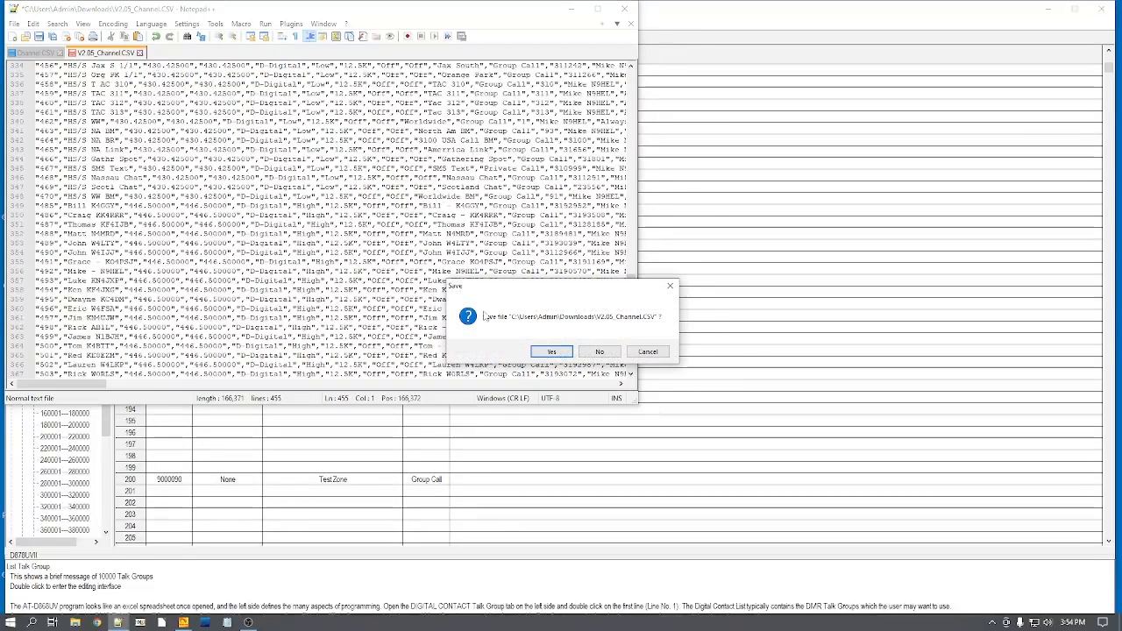
left_click(551, 351)
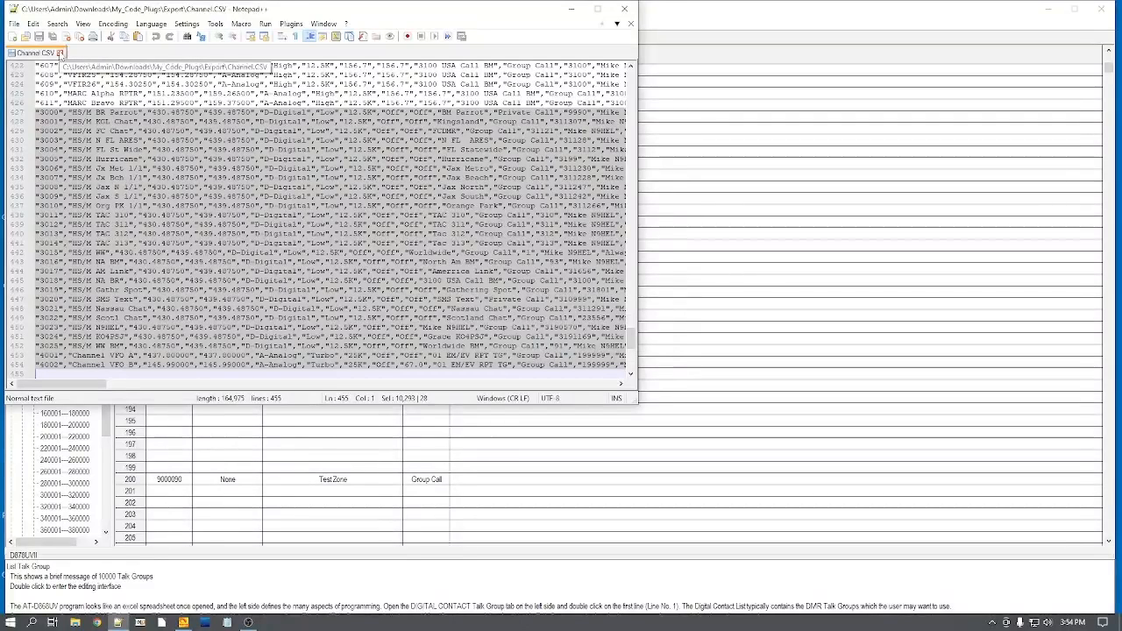
left_click(59, 53)
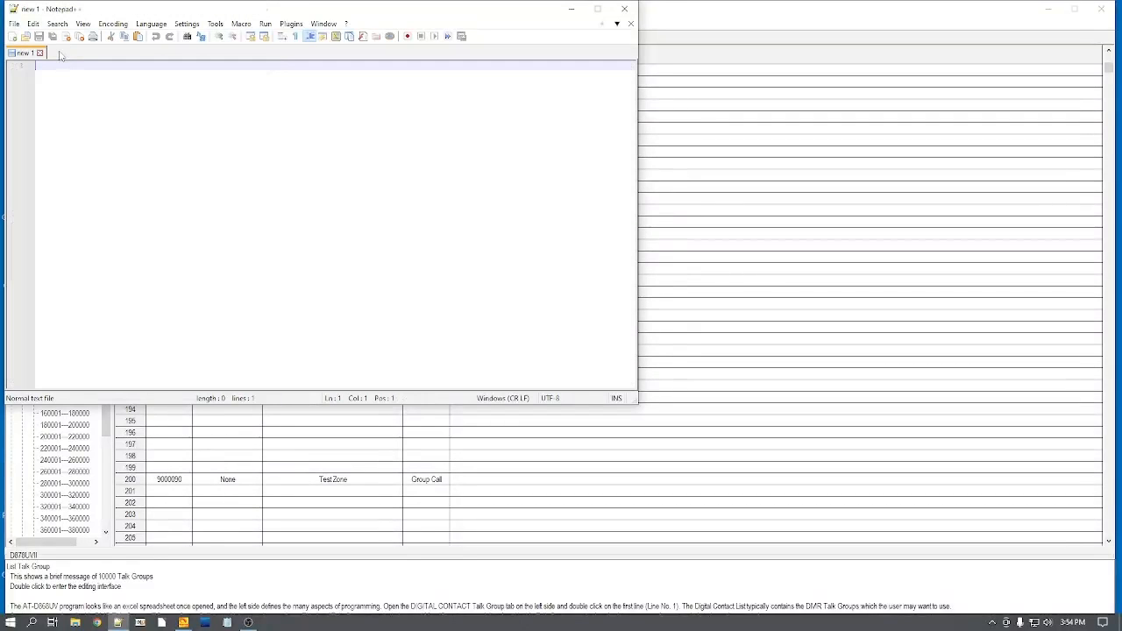
Step: Open the exported TalkGroups.CSV from the Downloads\My_Code_Plugs\Export folder
left_click(15, 25)
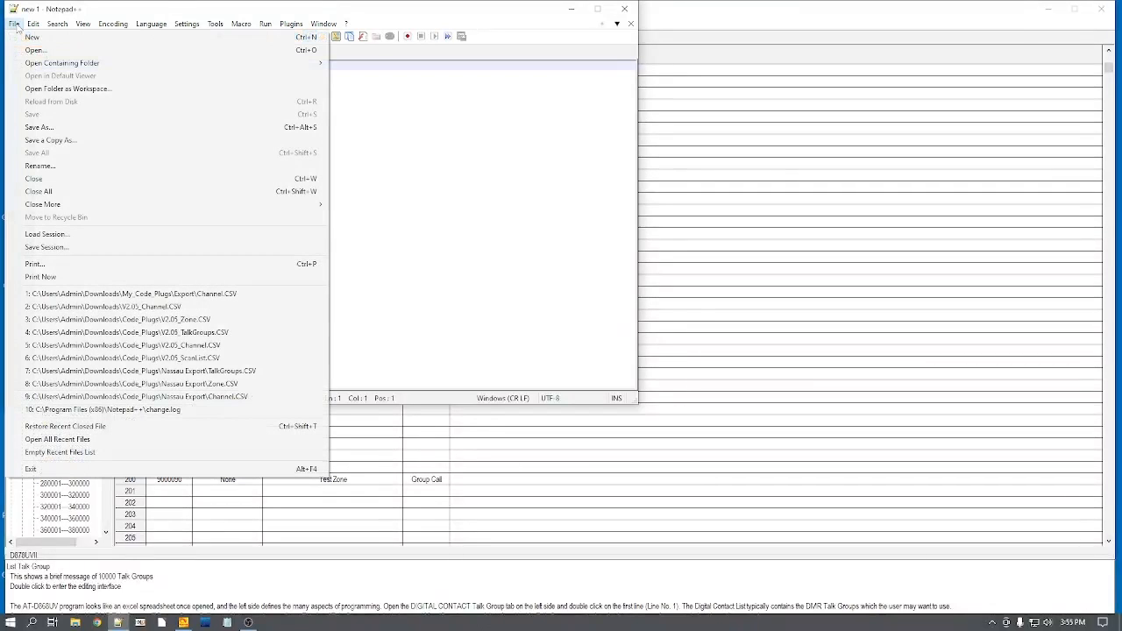
mouse_move(33, 25)
left_click(32, 51)
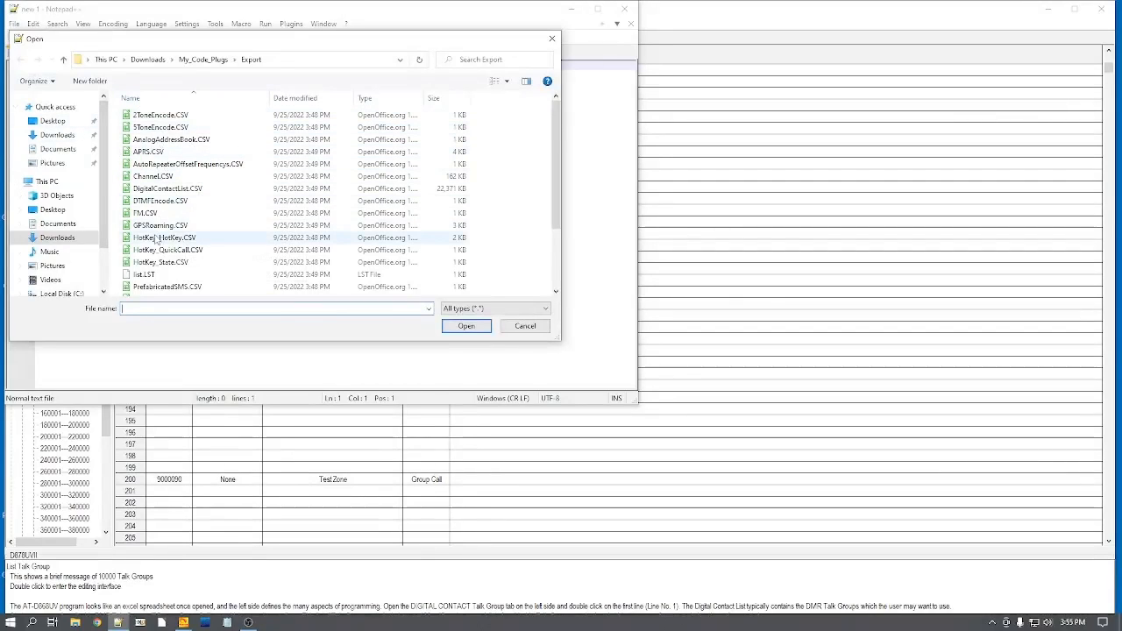
left_click_drag(556, 118, 554, 178)
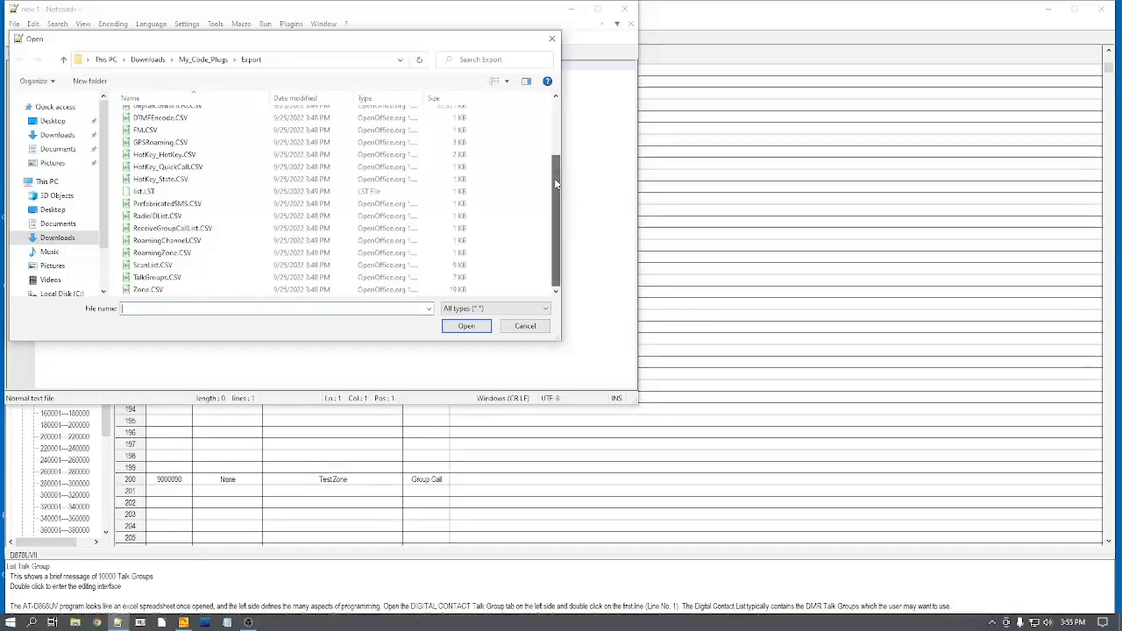
double_click(160, 279)
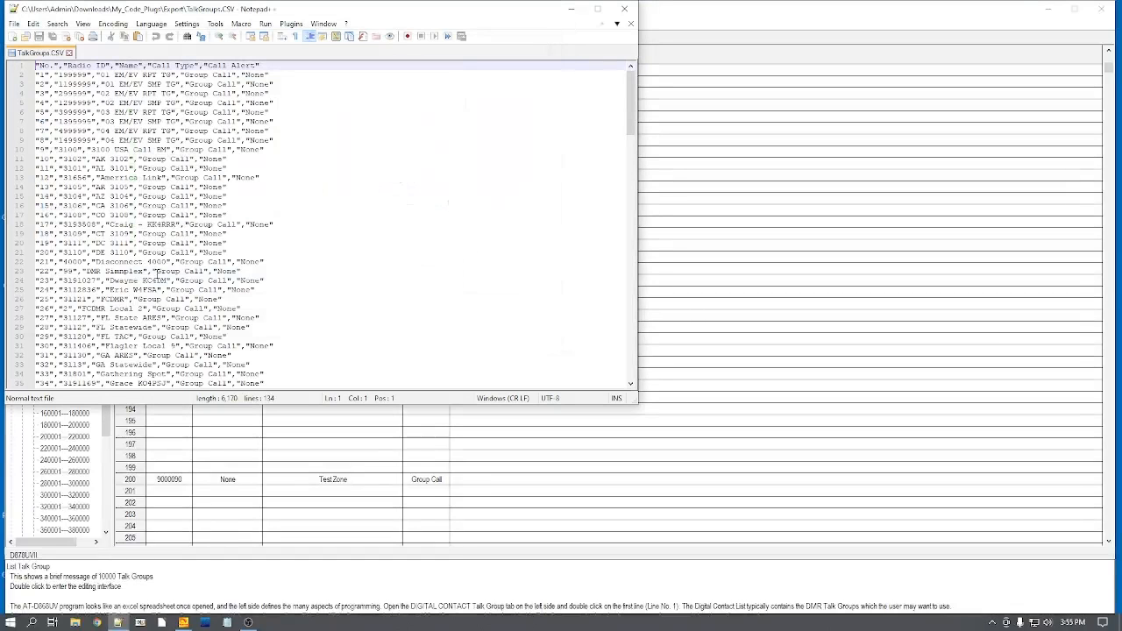
Step: Open V2.05_TalkGroups.CSV from the Downloads folder alongside the exported talk group file
left_click(14, 24)
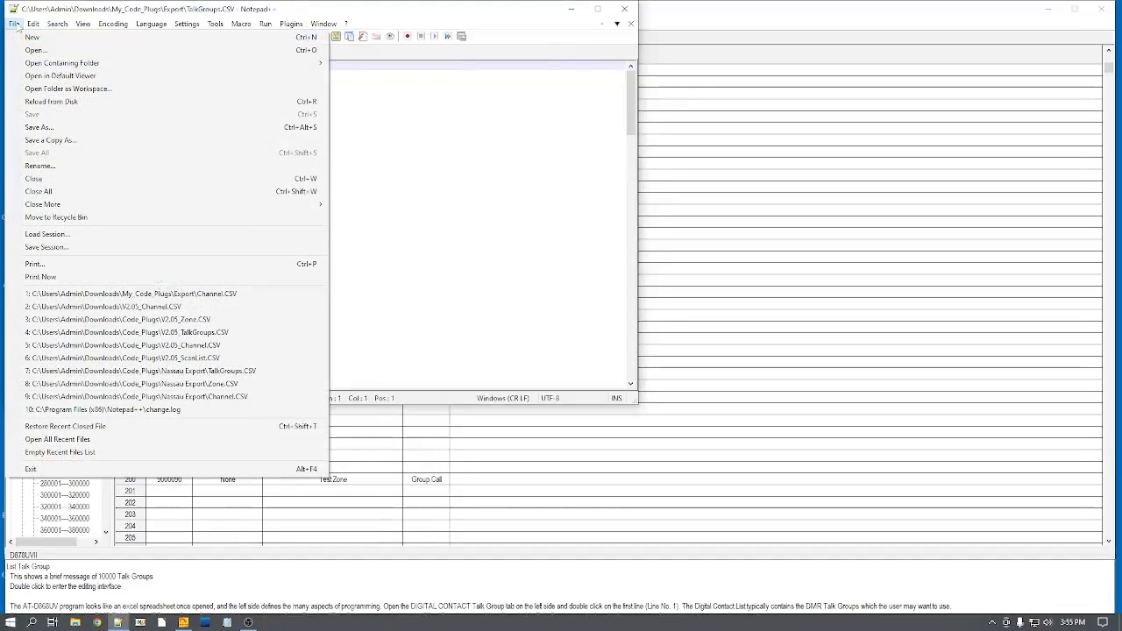
left_click(34, 50)
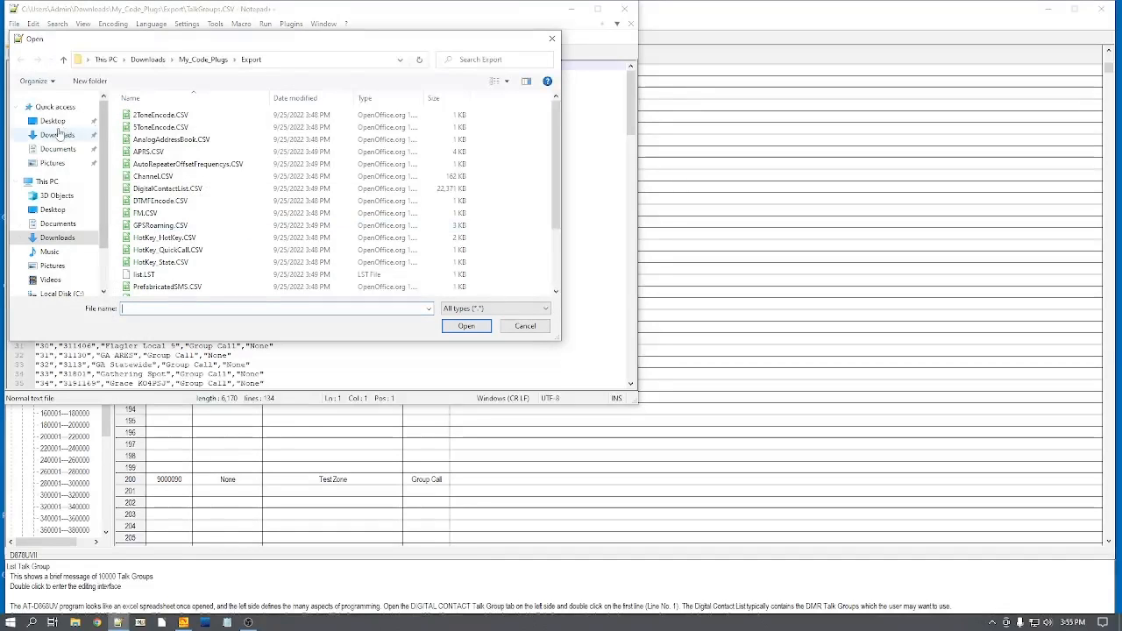
left_click(63, 59)
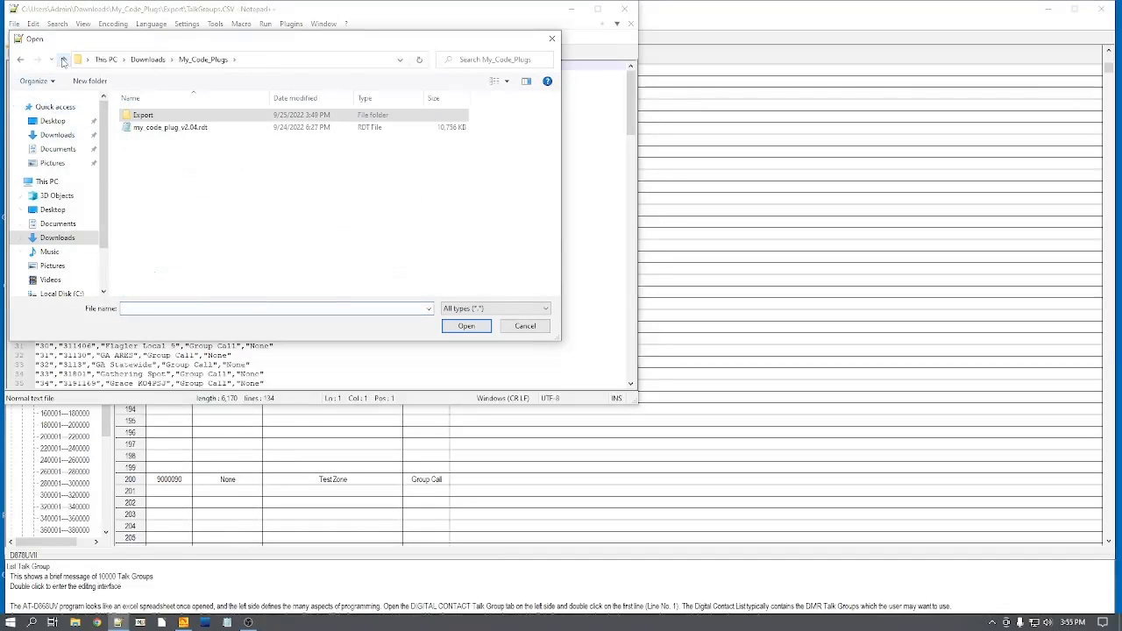
left_click(63, 59)
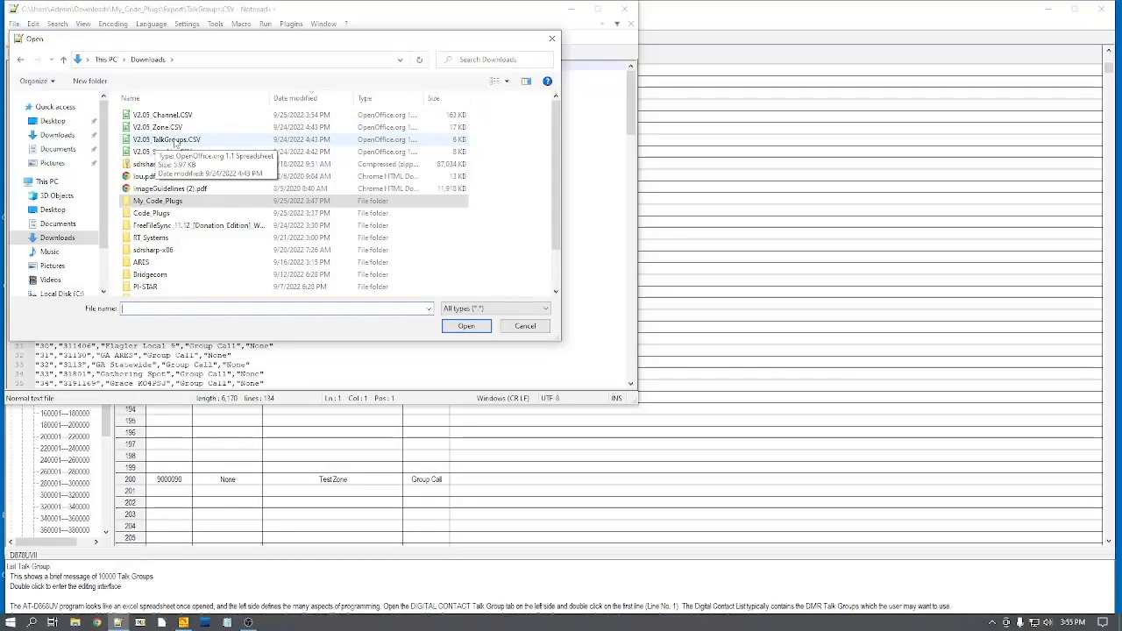
double_click(175, 140)
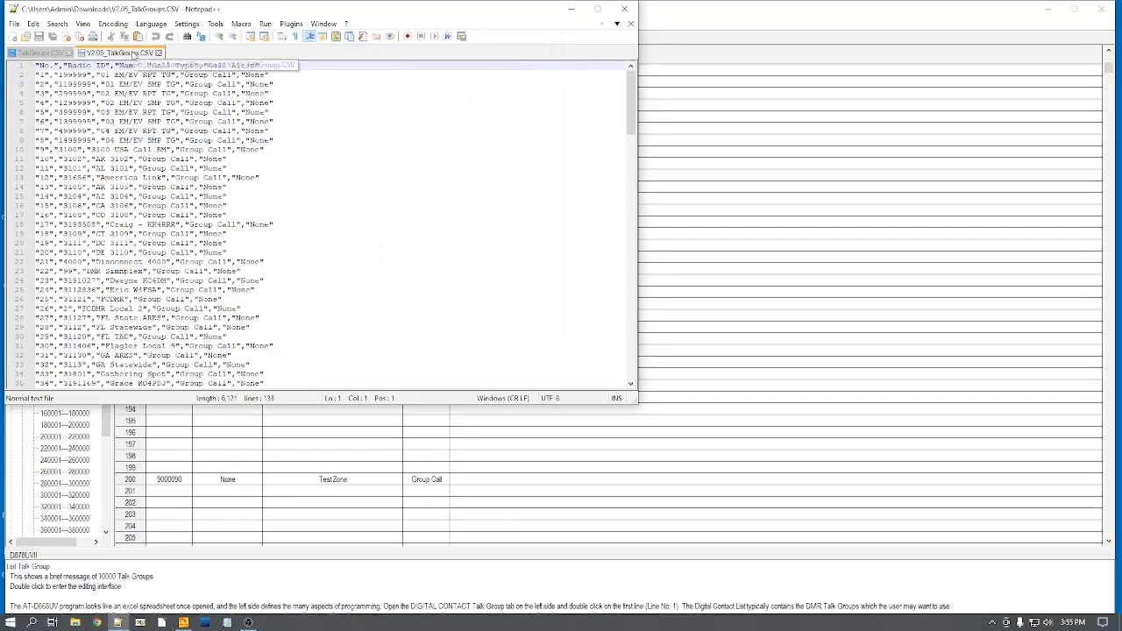
Step: Copy the whole line of talk group 200, Test Zone, at the end of the exported TalkGroups.CSV
left_click(52, 54)
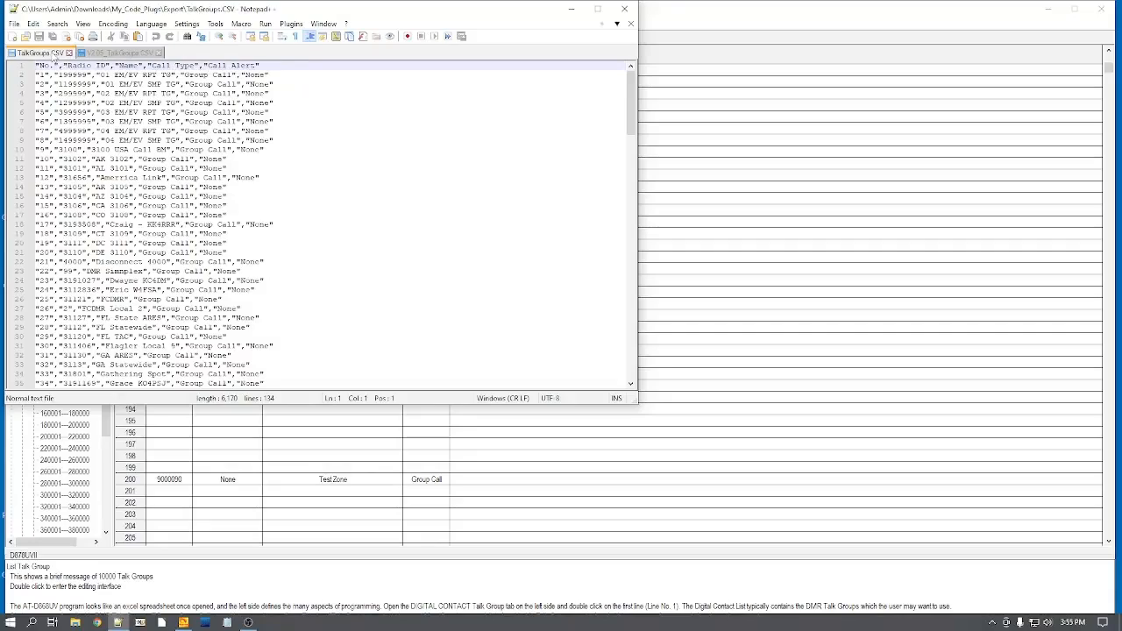
left_click_drag(632, 88, 641, 276)
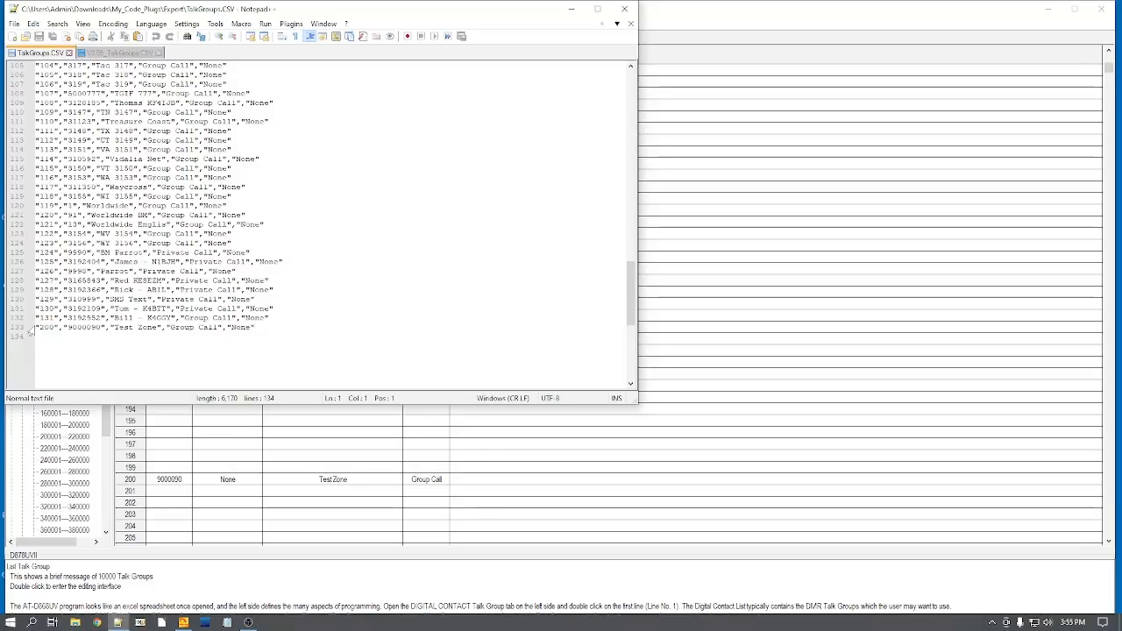
left_click(36, 327)
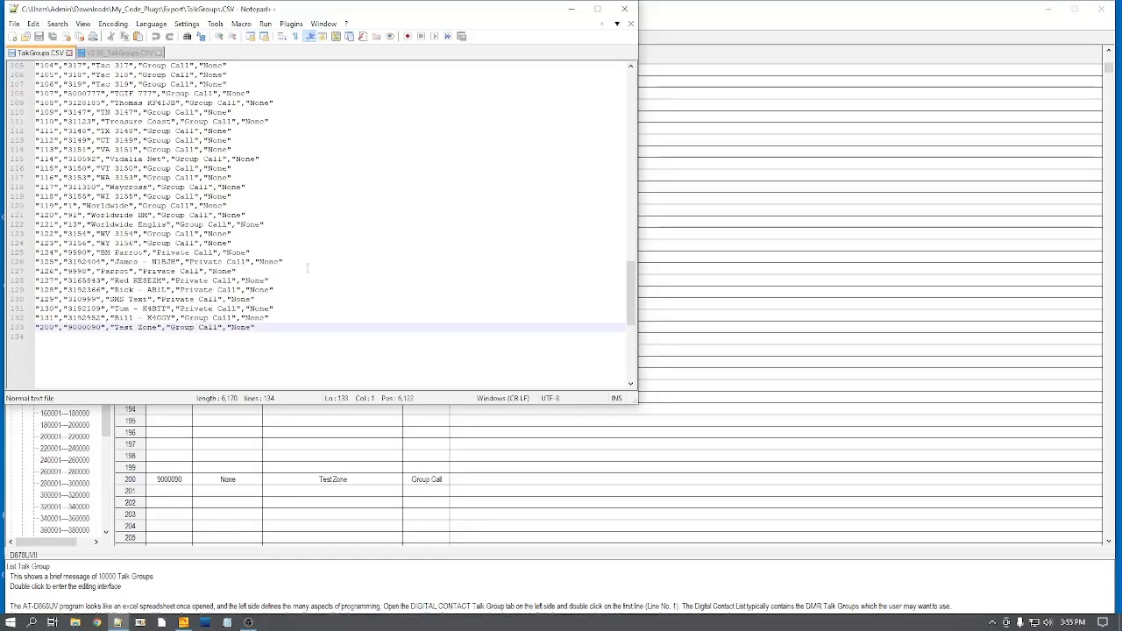
key("shift+Down")
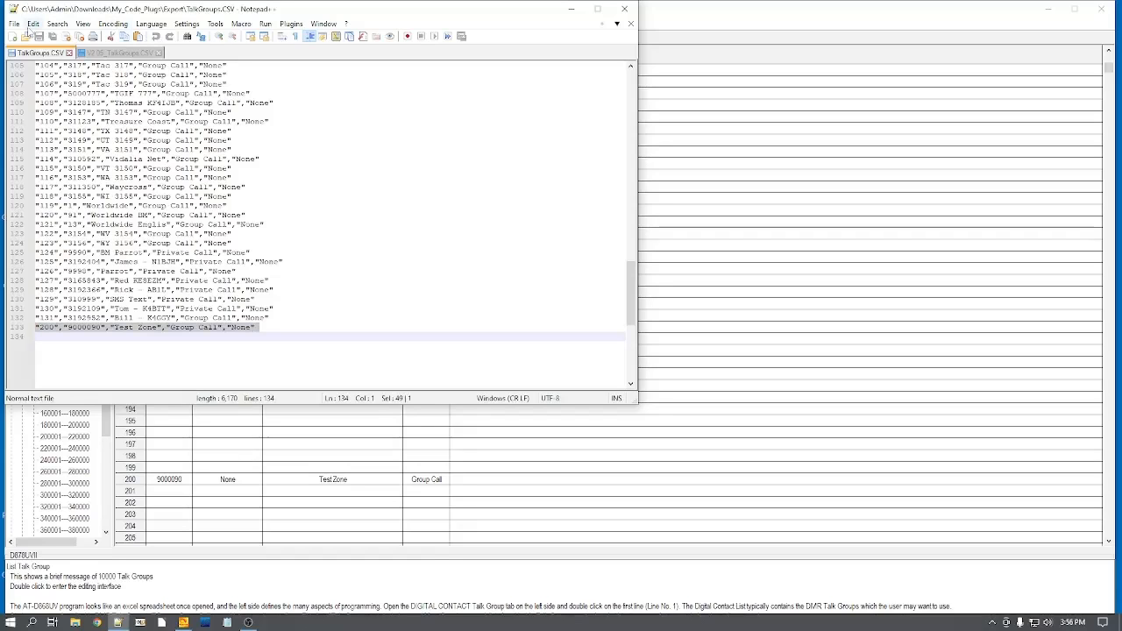
left_click(32, 24)
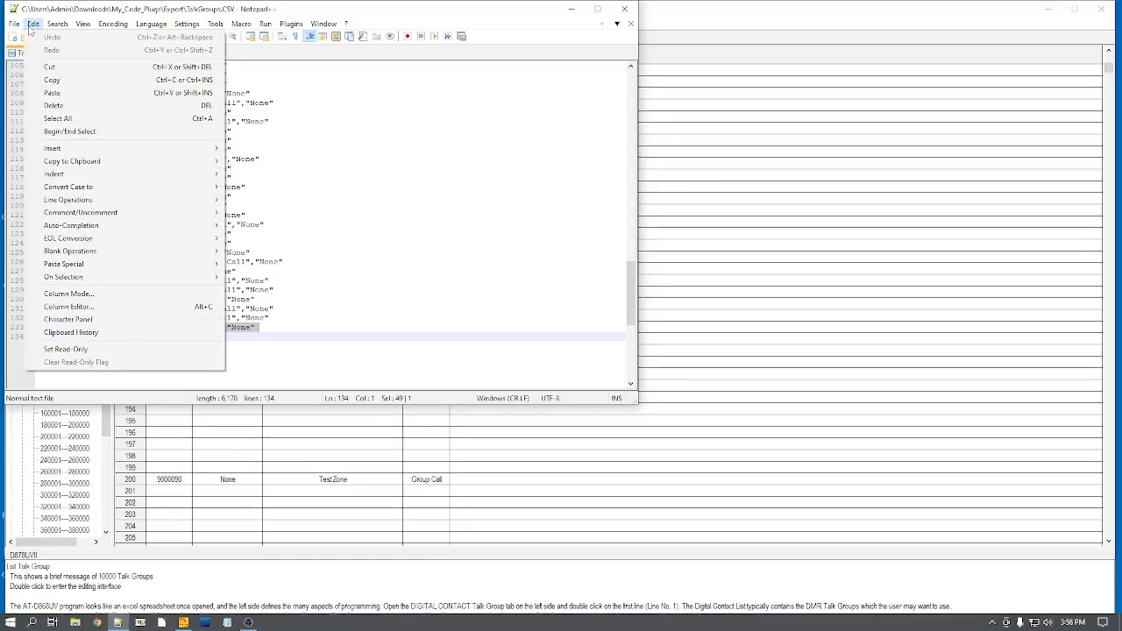
left_click(54, 79)
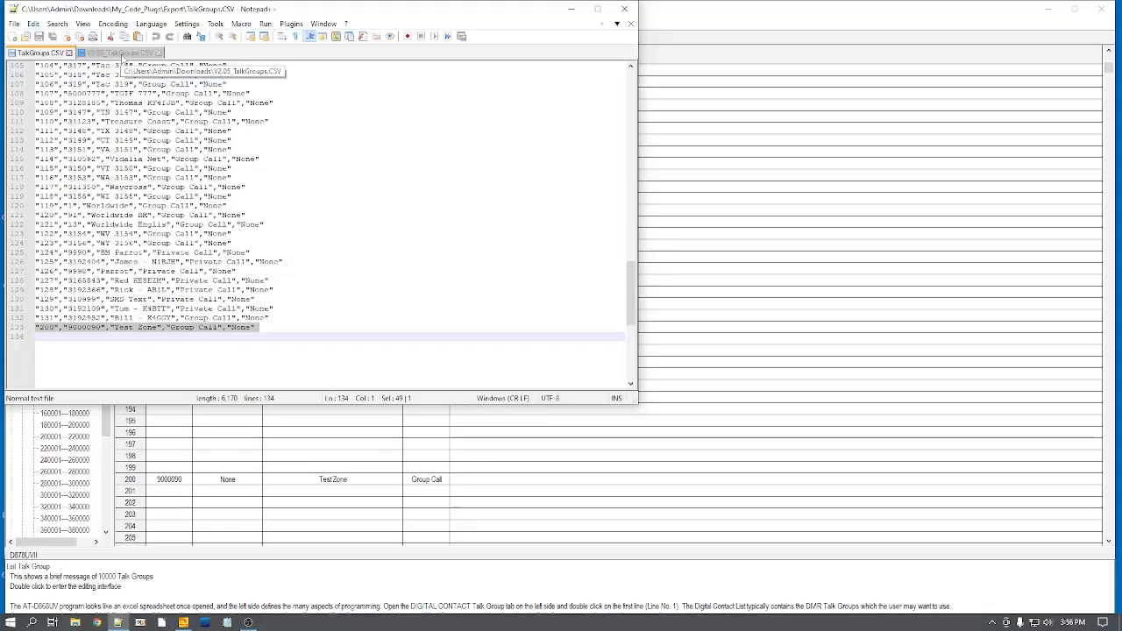
Step: Paste the copied Test Zone talk group line on the empty last line of V2.05_TalkGroups.CSV
left_click(121, 54)
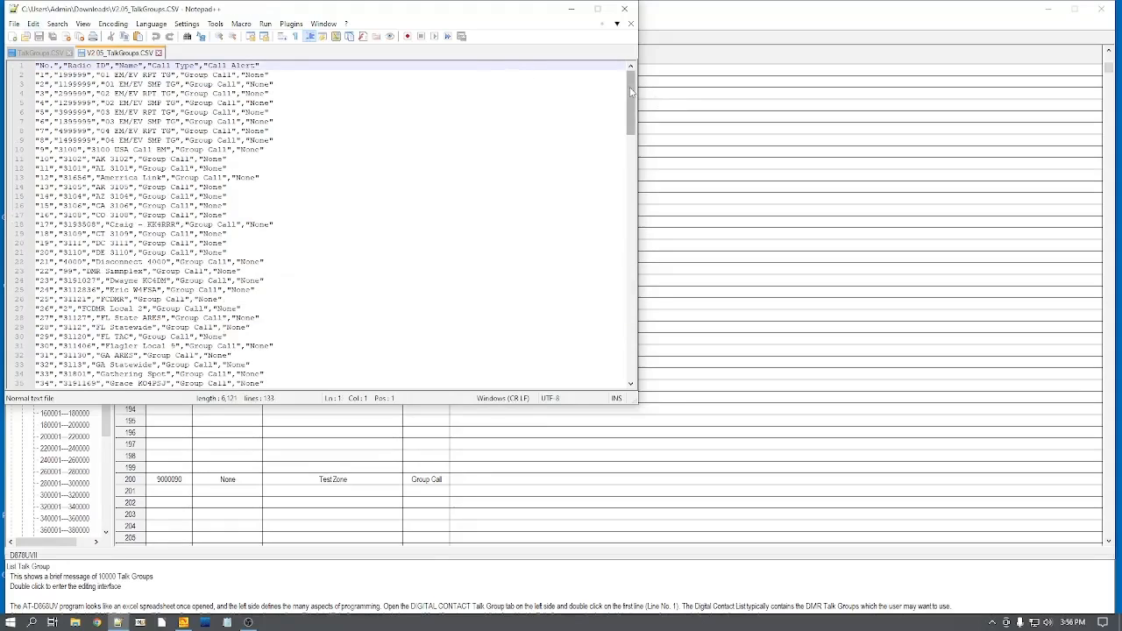
left_click_drag(630, 91, 641, 294)
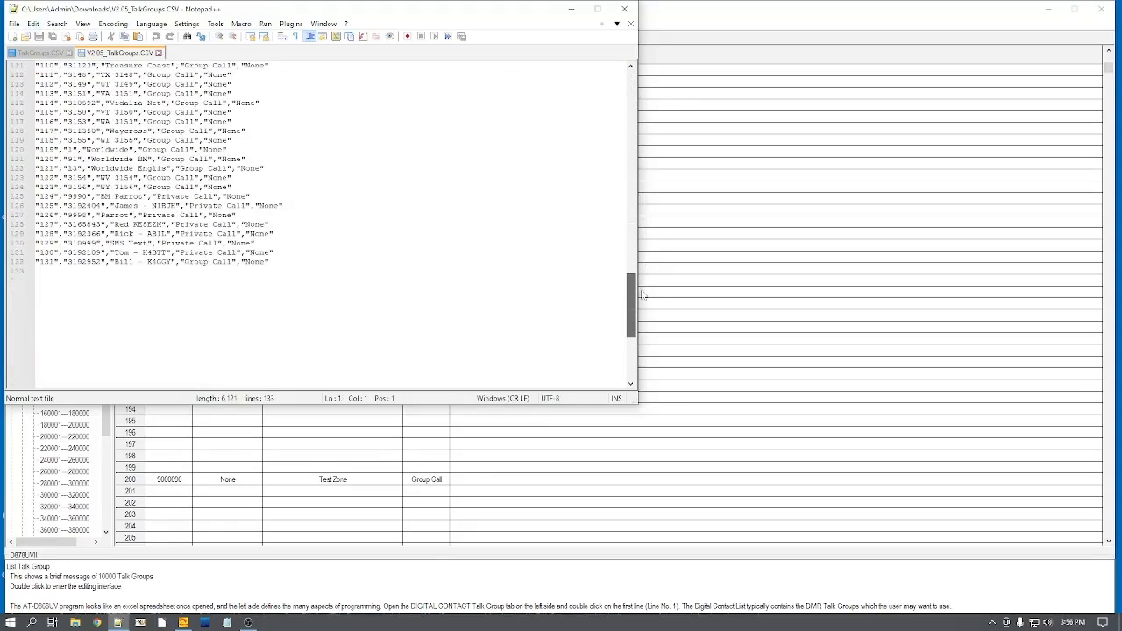
left_click(48, 269)
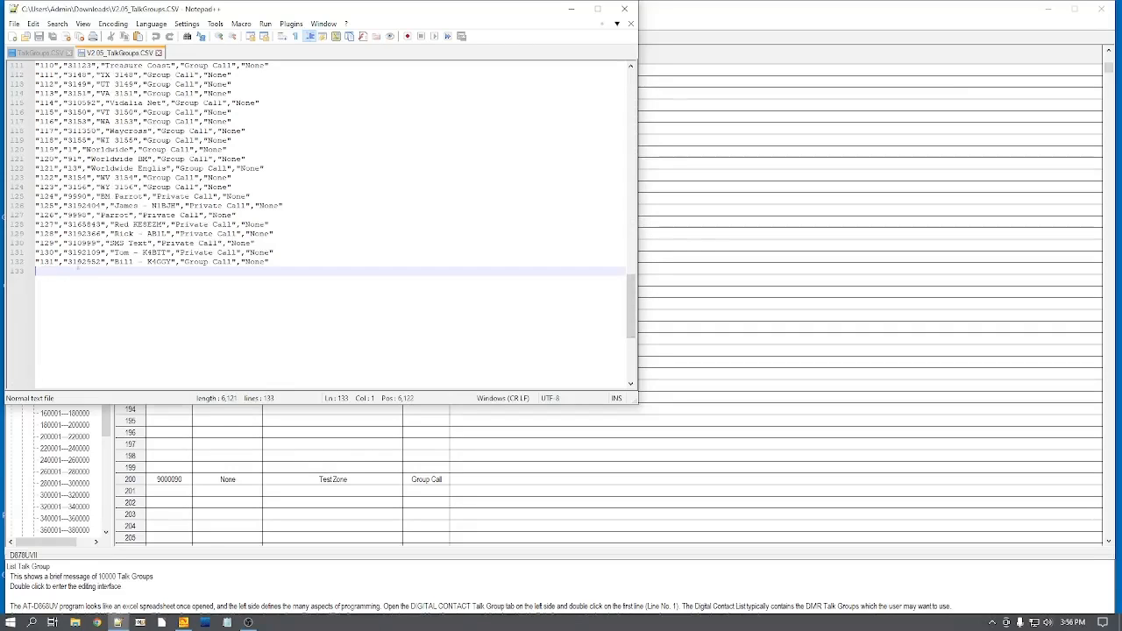
left_click(32, 23)
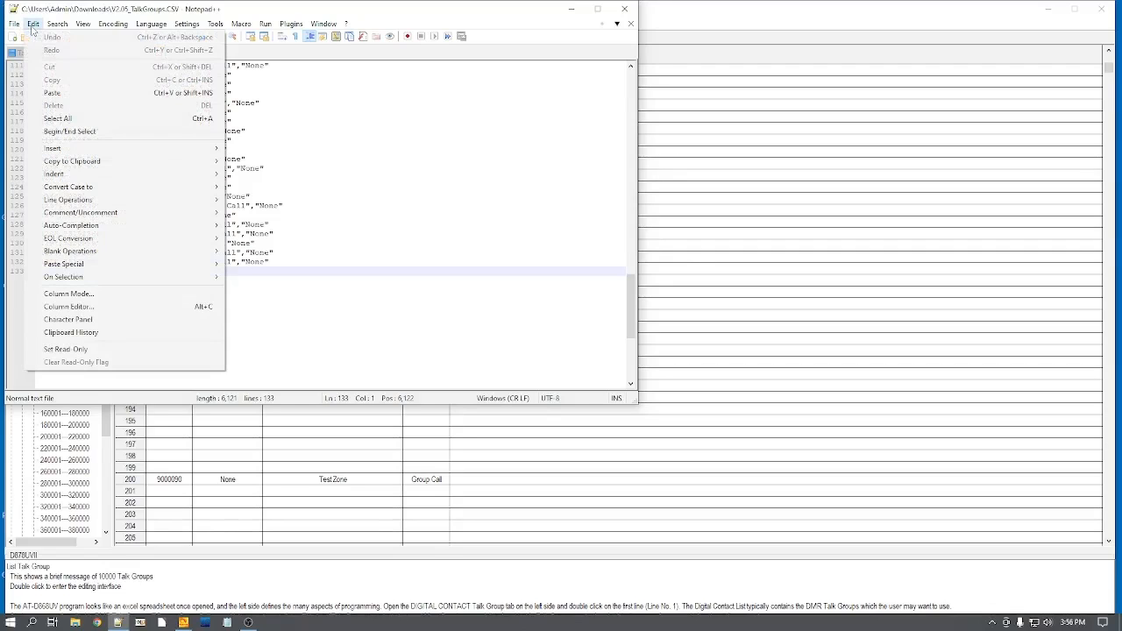
left_click(40, 91)
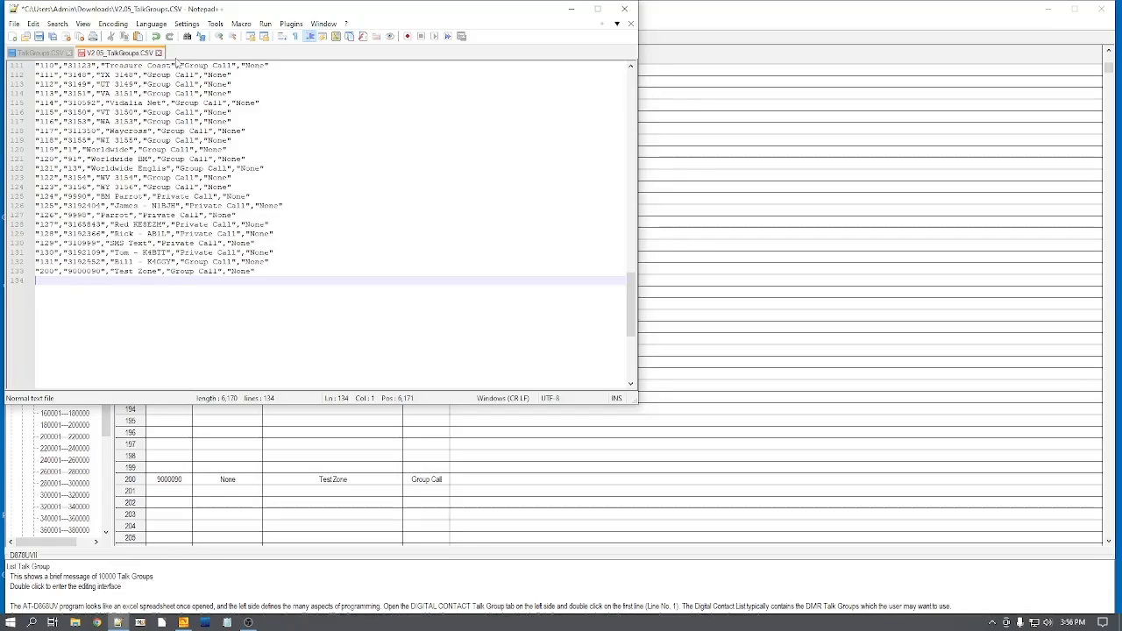
Step: Close V2.05_TalkGroups.CSV with its changes saved and close the exported TalkGroups.CSV
left_click(158, 52)
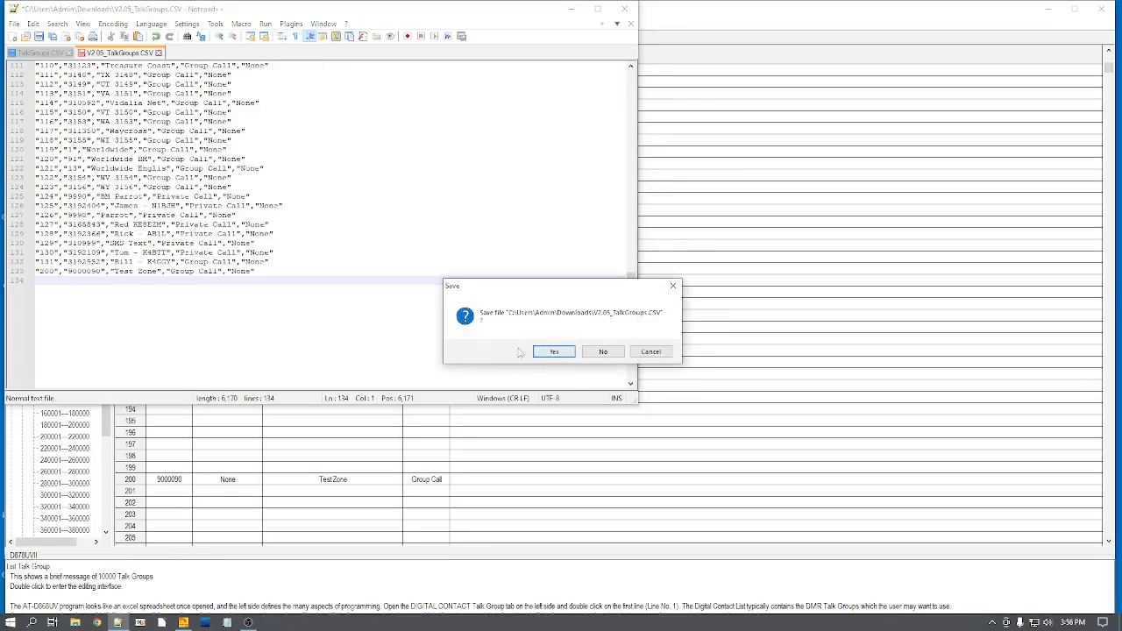
left_click(554, 351)
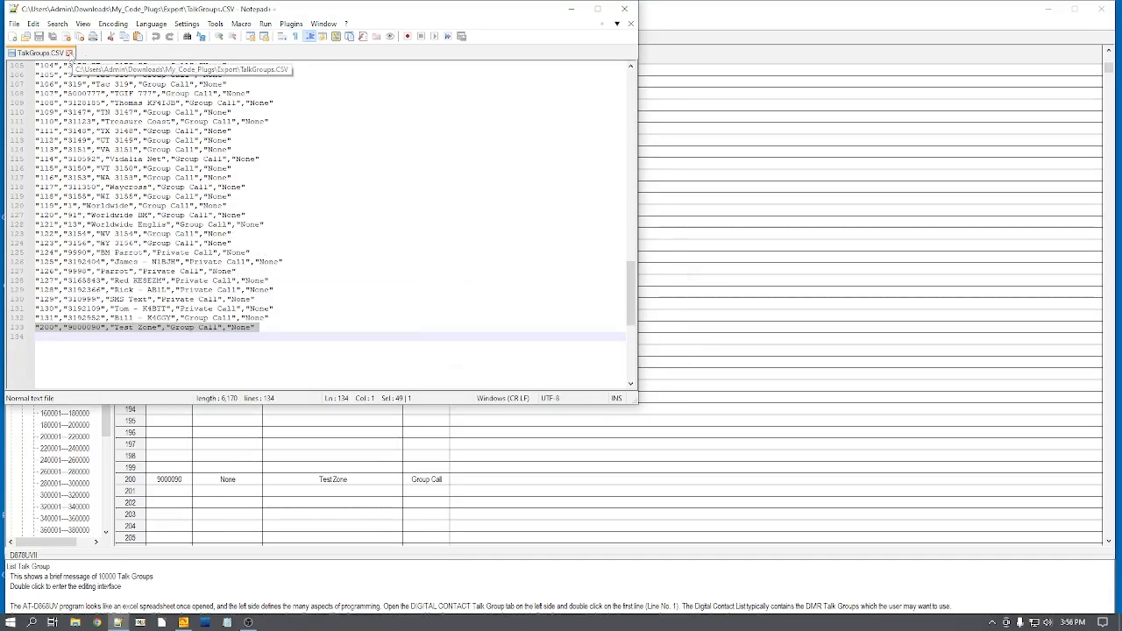
left_click(69, 53)
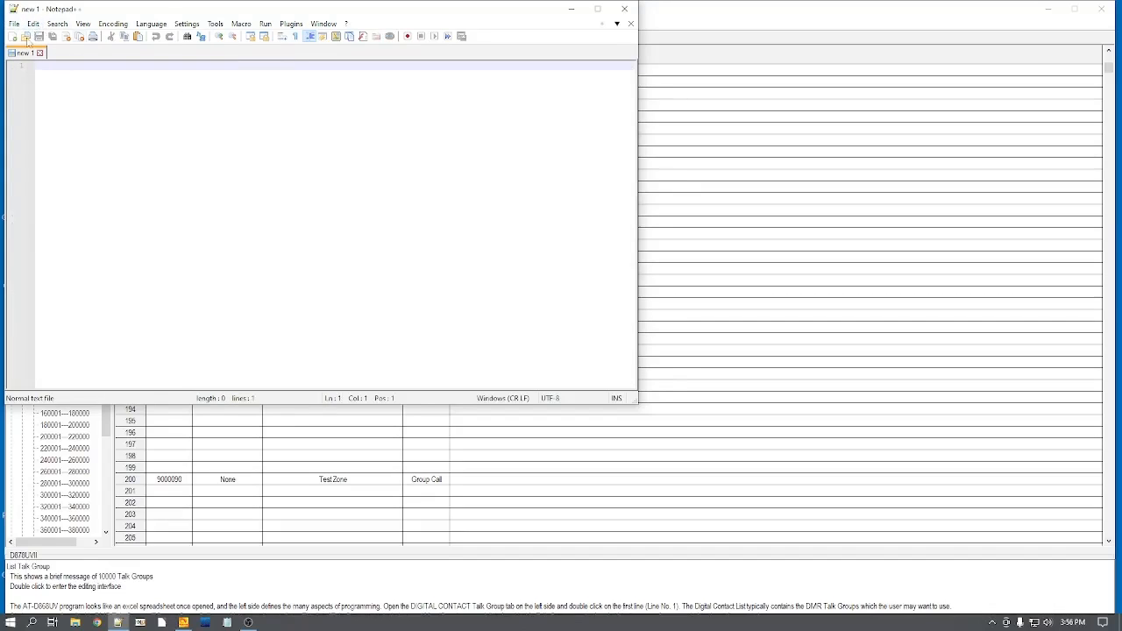
Step: Open the exported Zone.CSV from the Downloads\My_Code_Plugs\Export folder
left_click(13, 24)
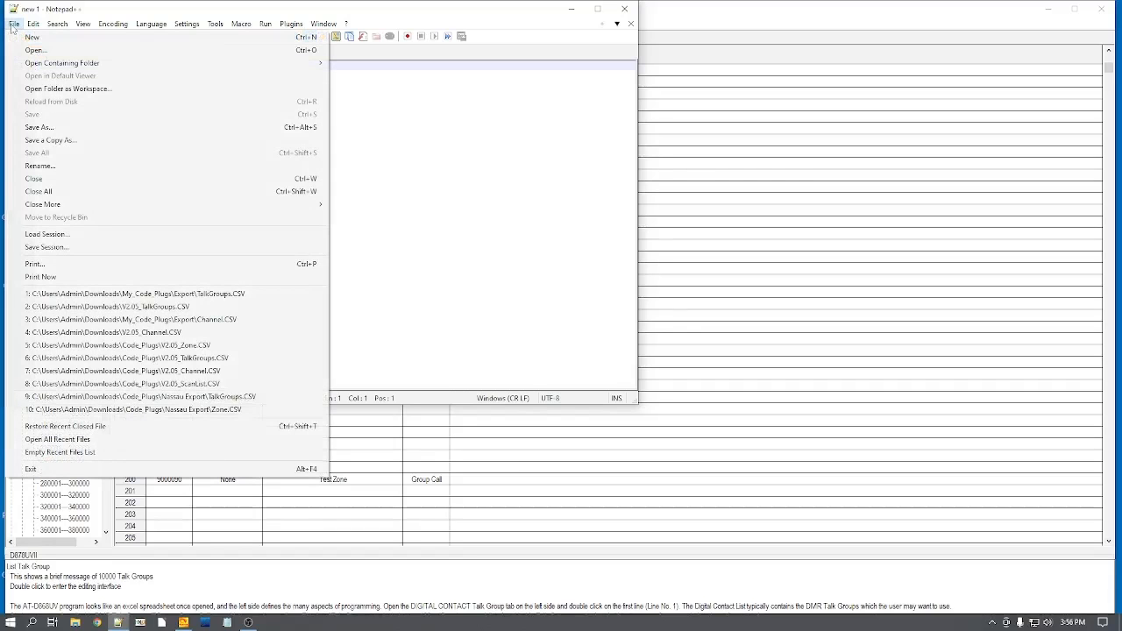
left_click(33, 50)
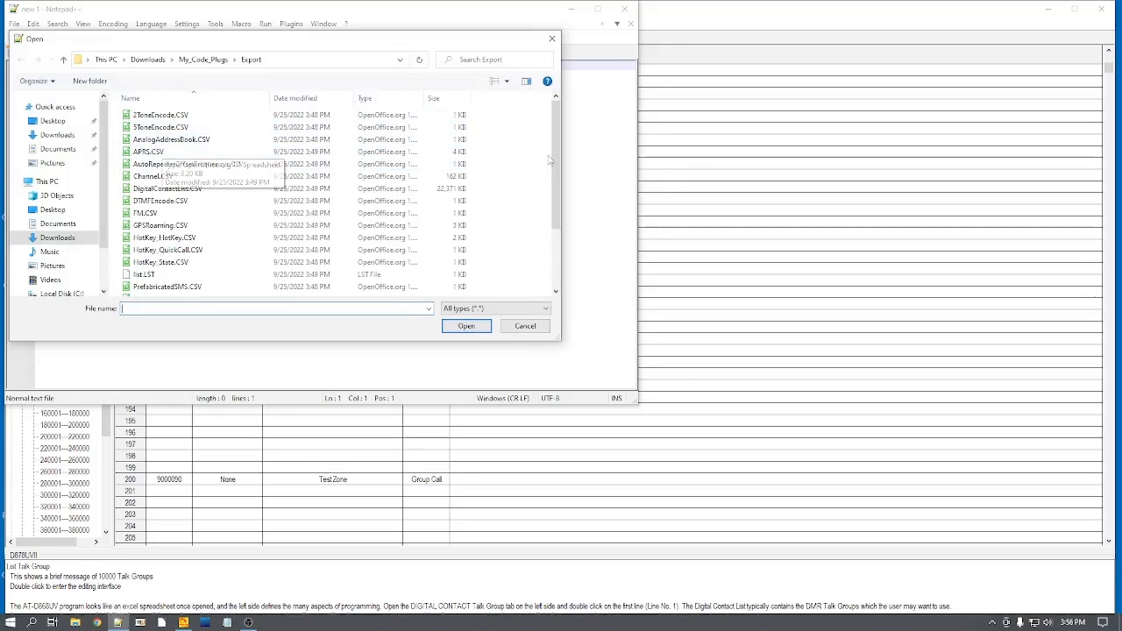
left_click_drag(552, 140, 564, 213)
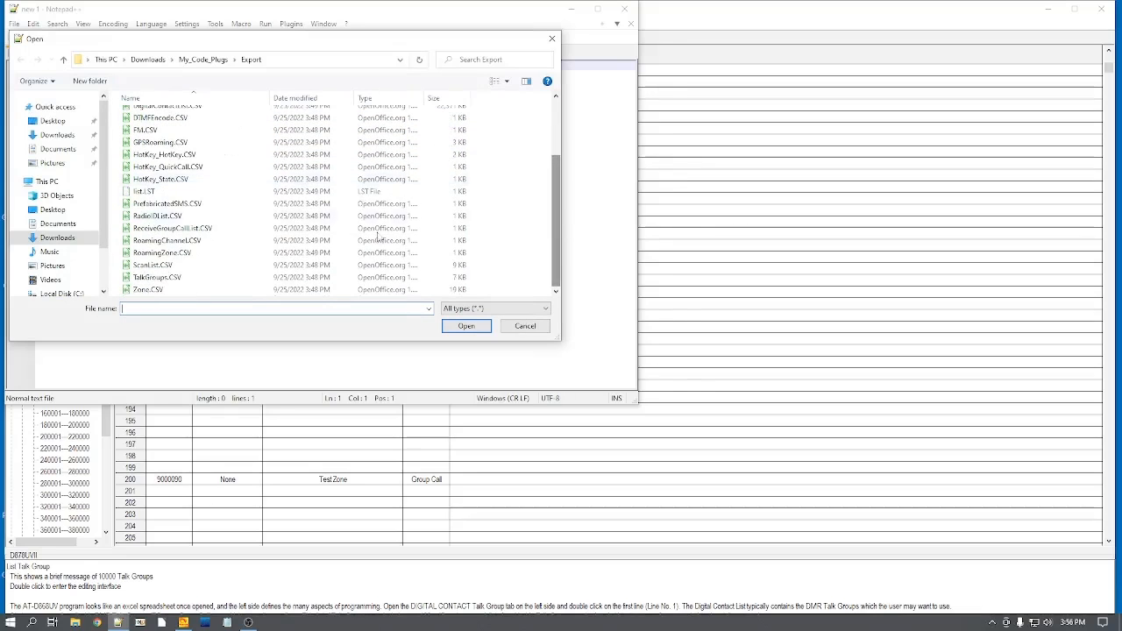
double_click(149, 290)
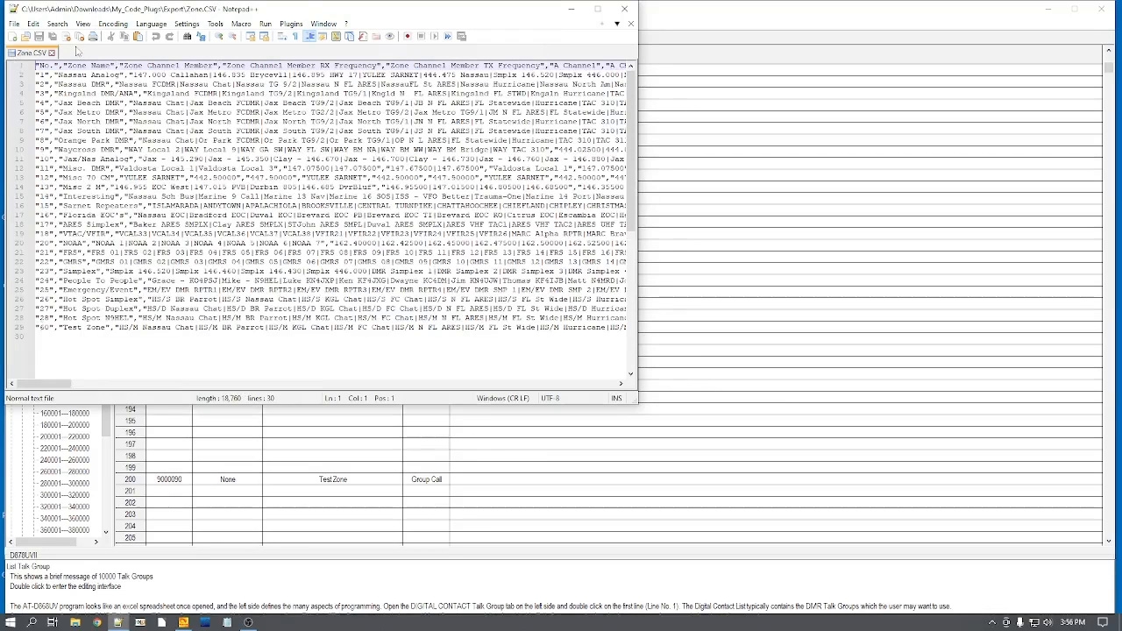
Step: Open V2.05_Zone.CSV from the Downloads folder alongside the exported zone file
left_click(14, 23)
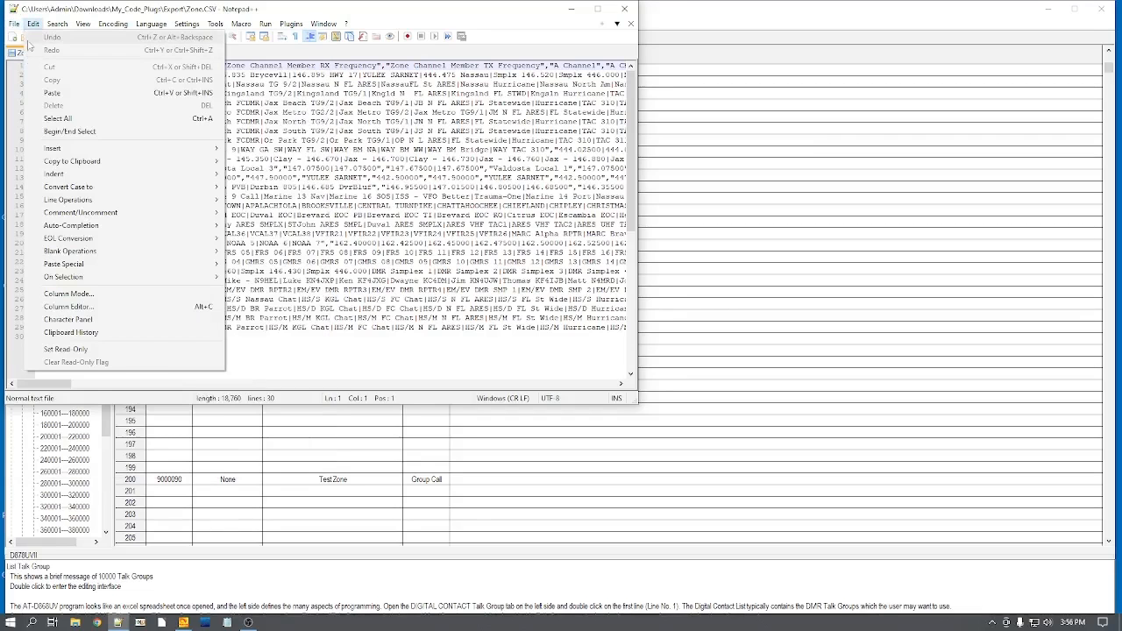
left_click(42, 51)
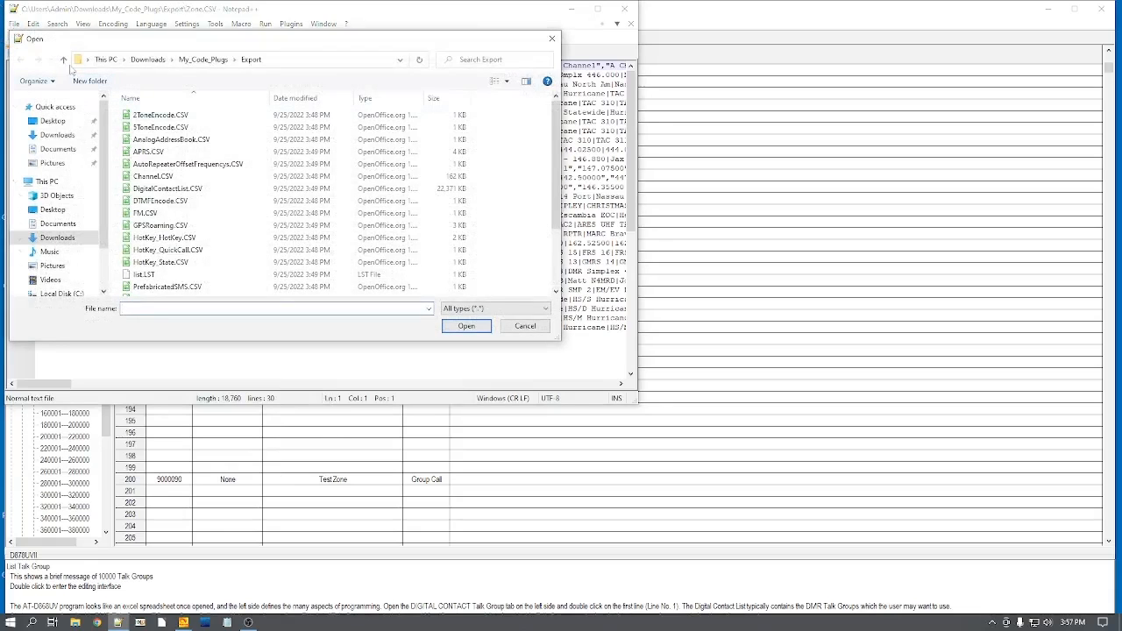
left_click(65, 60)
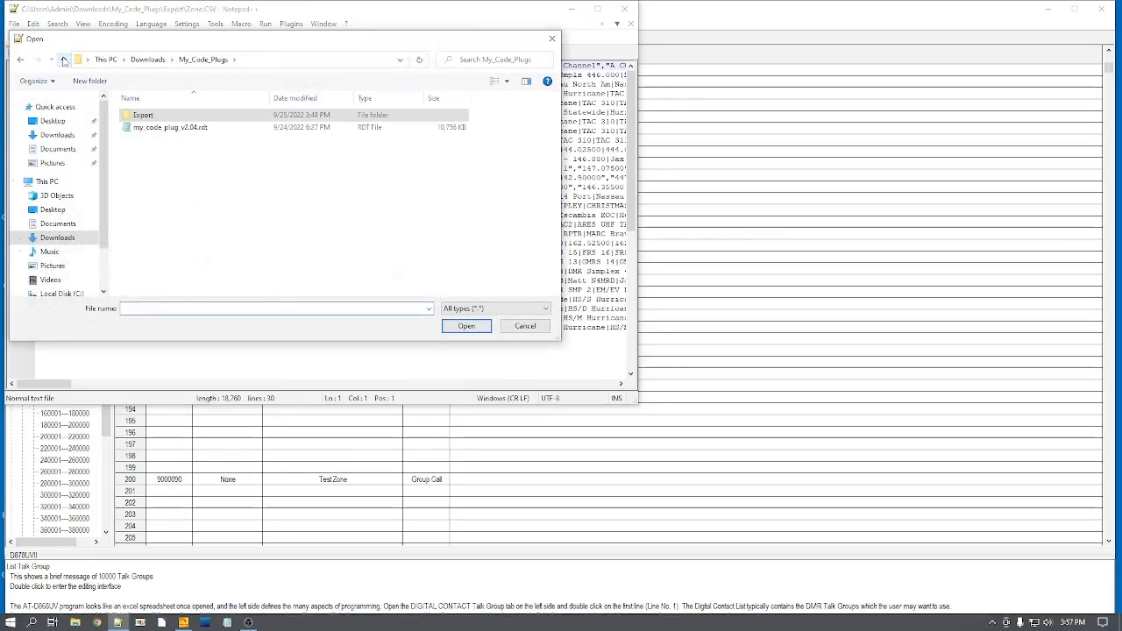
left_click(63, 60)
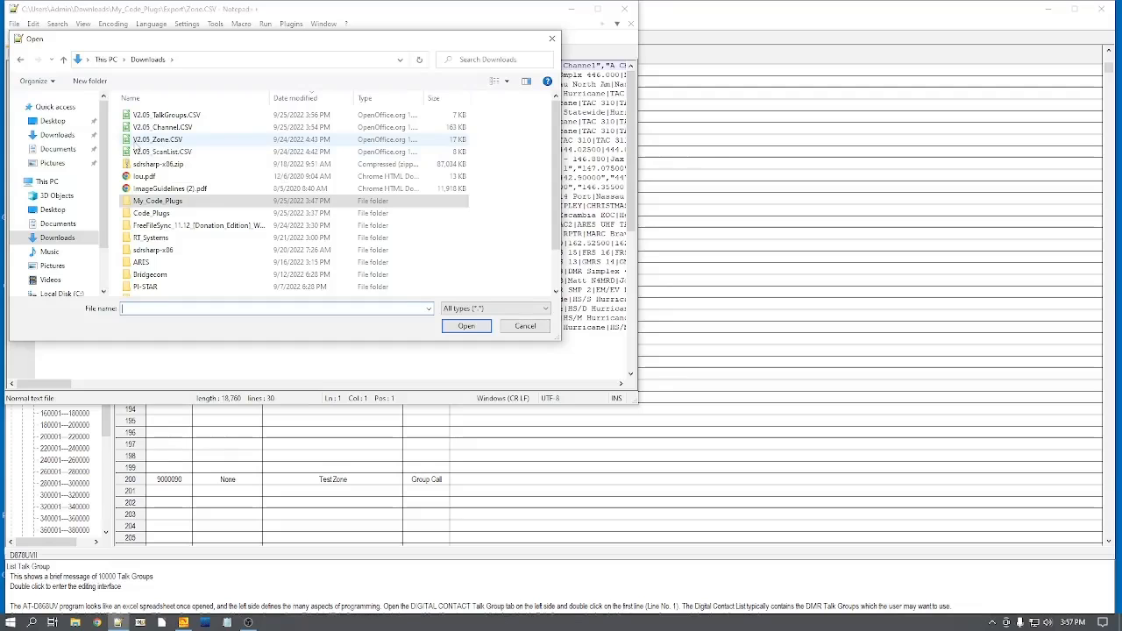
double_click(161, 140)
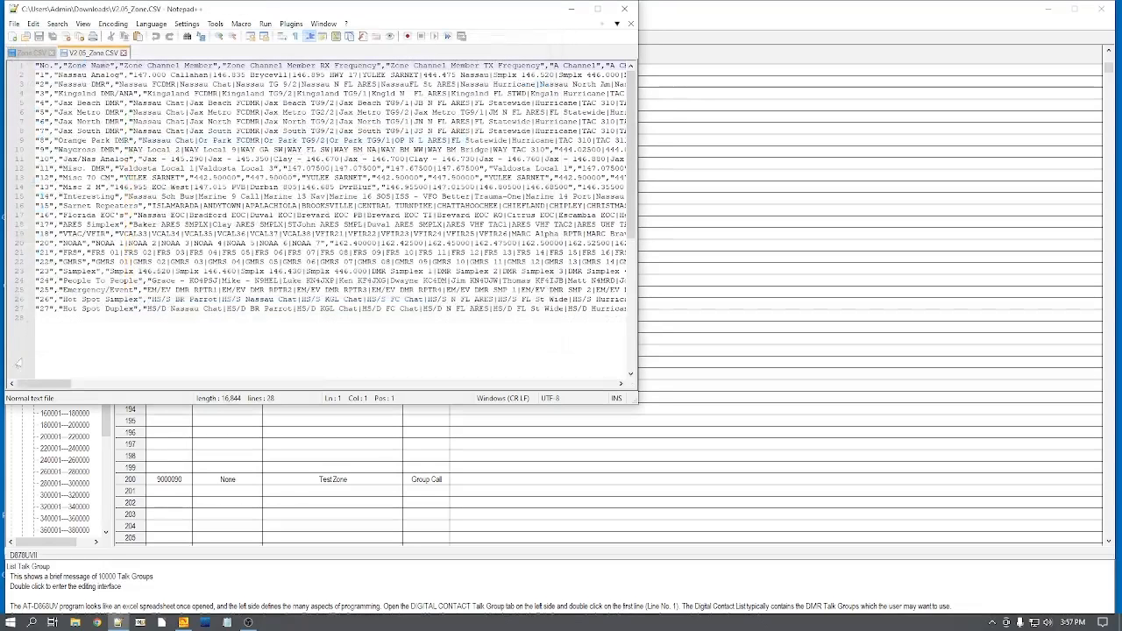
Step: Copy the whole line of zone 60, Test Zone, at the end of the exported Zone.CSV
left_click(32, 53)
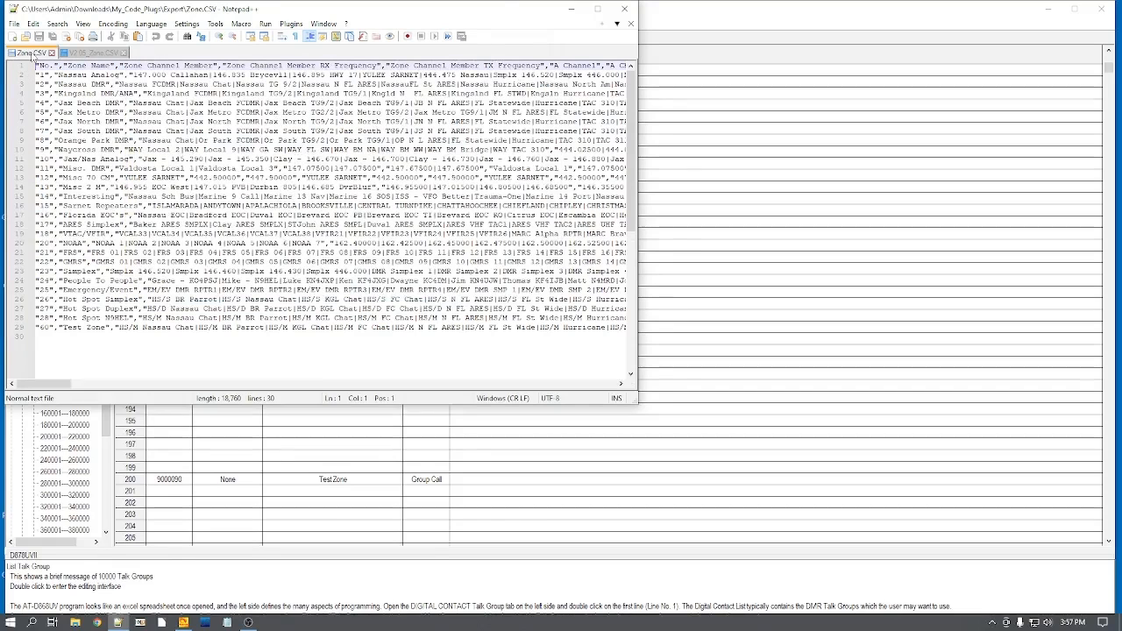
left_click(37, 327)
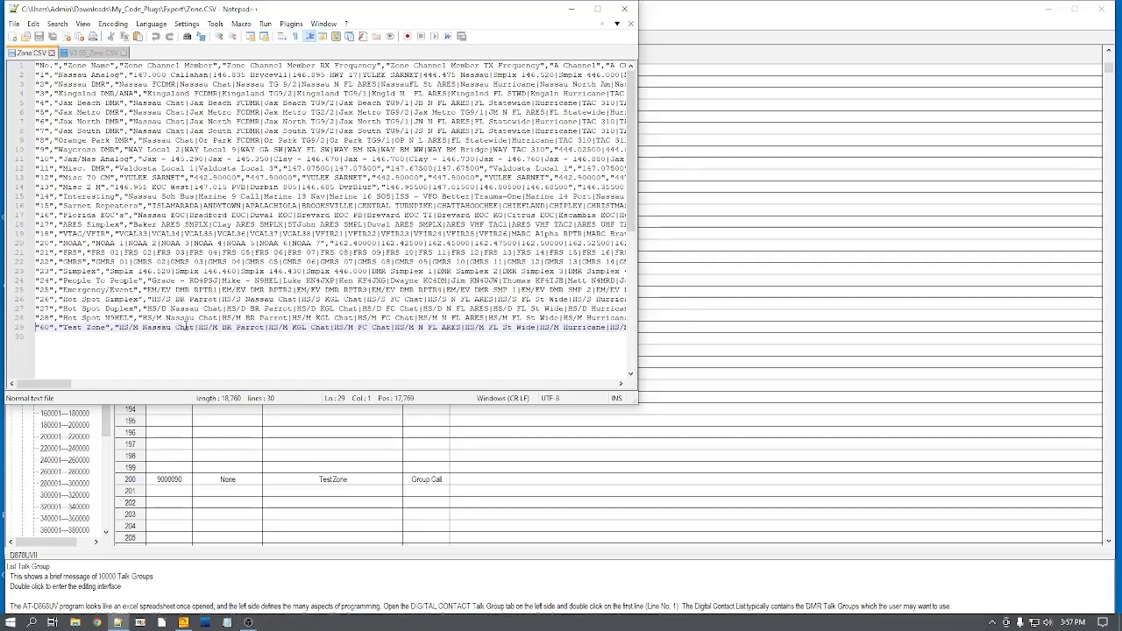
key("shift+Down")
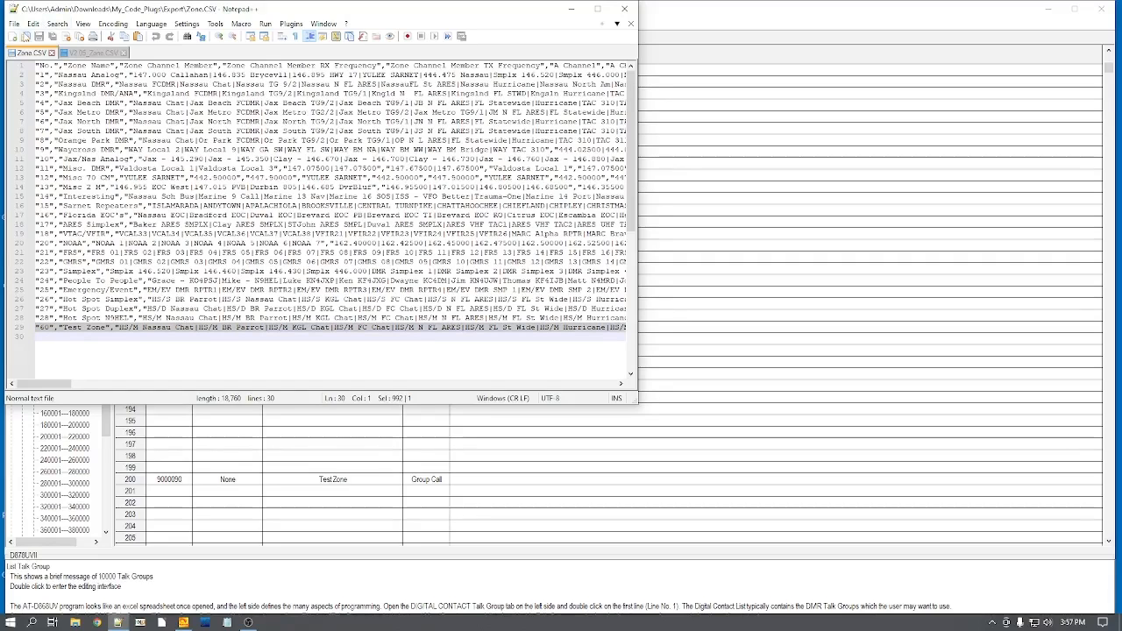
left_click(32, 24)
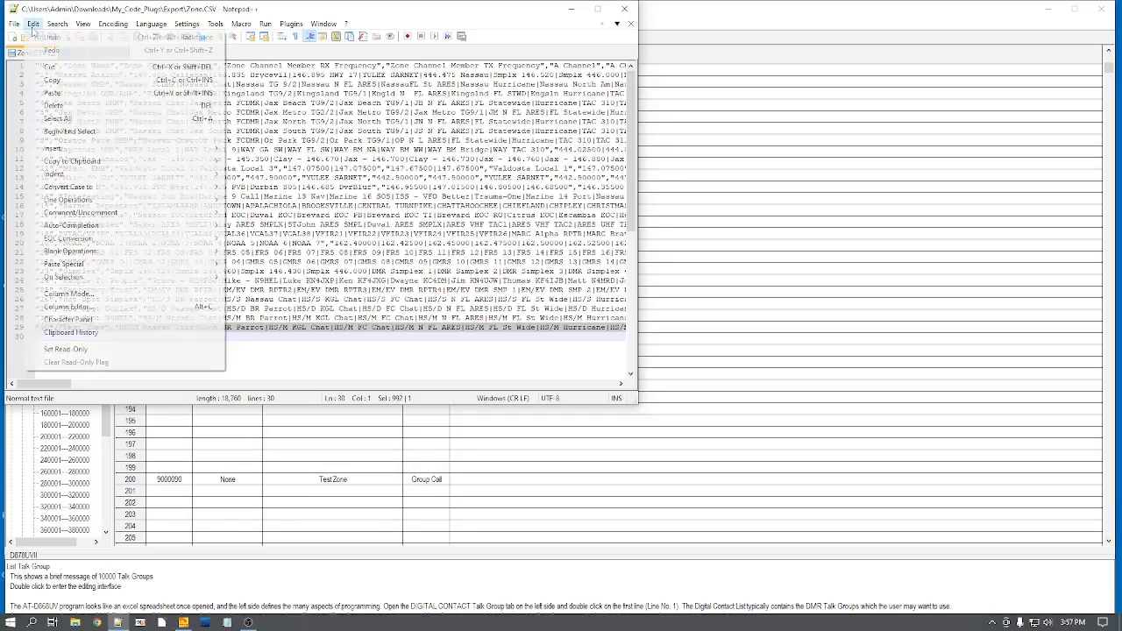
left_click(50, 79)
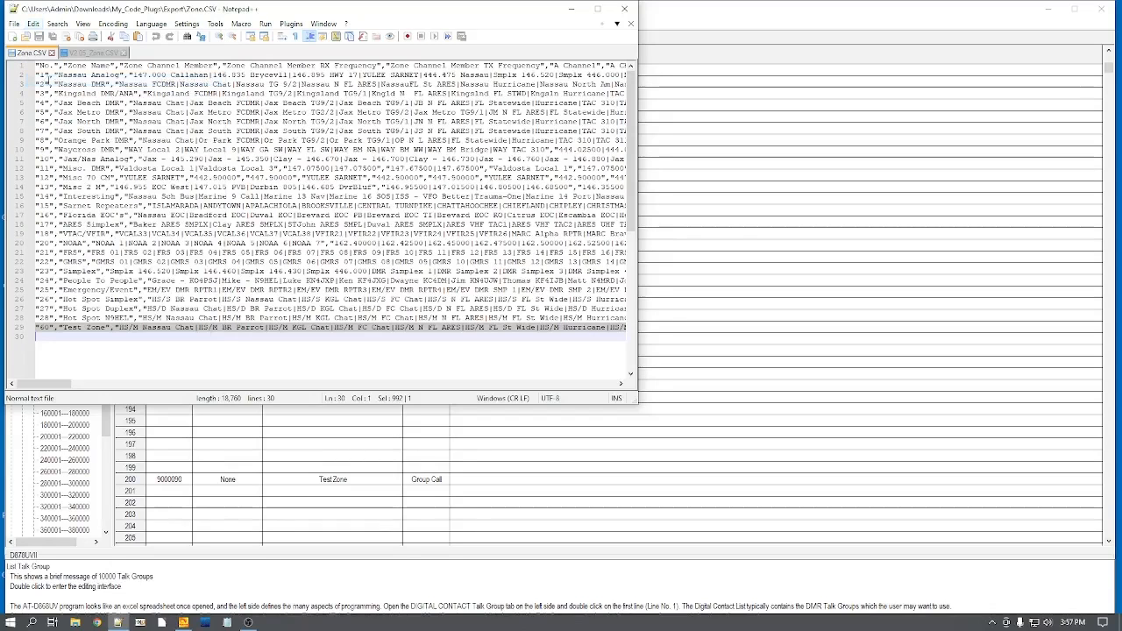
Step: Paste the copied Test Zone line on the empty last line of V2.05_Zone.CSV
left_click(89, 54)
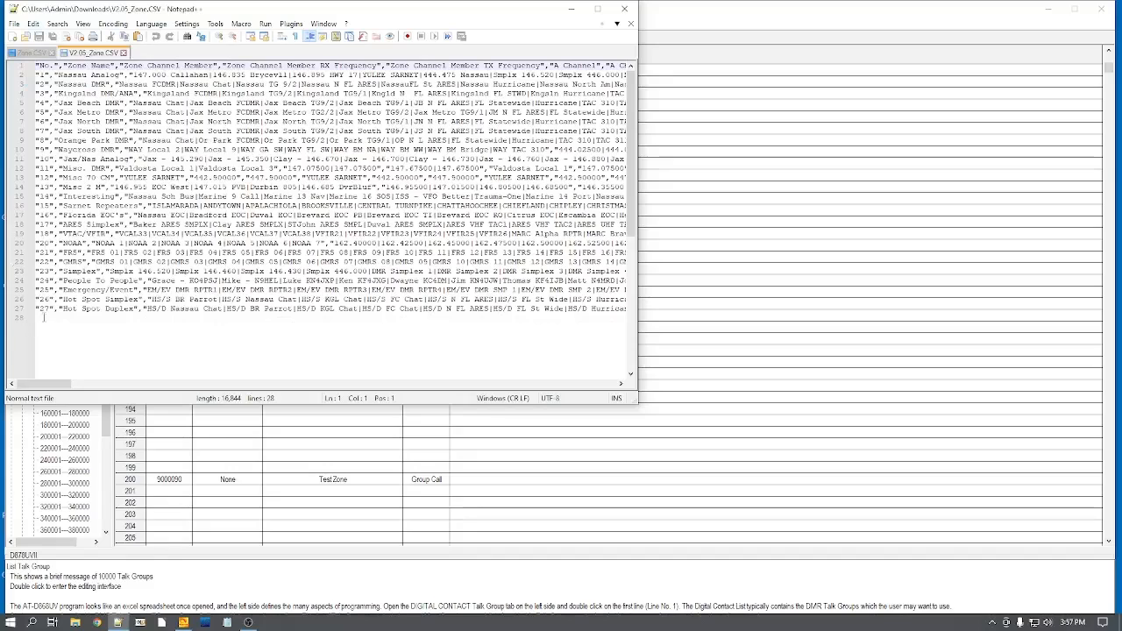
left_click(275, 330)
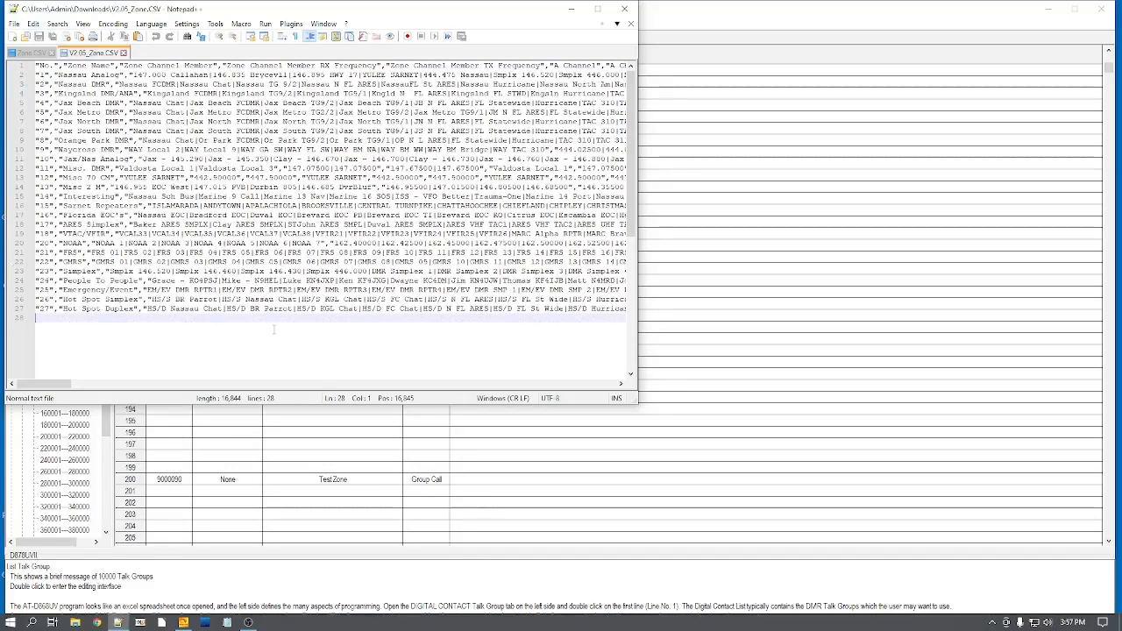
left_click(33, 24)
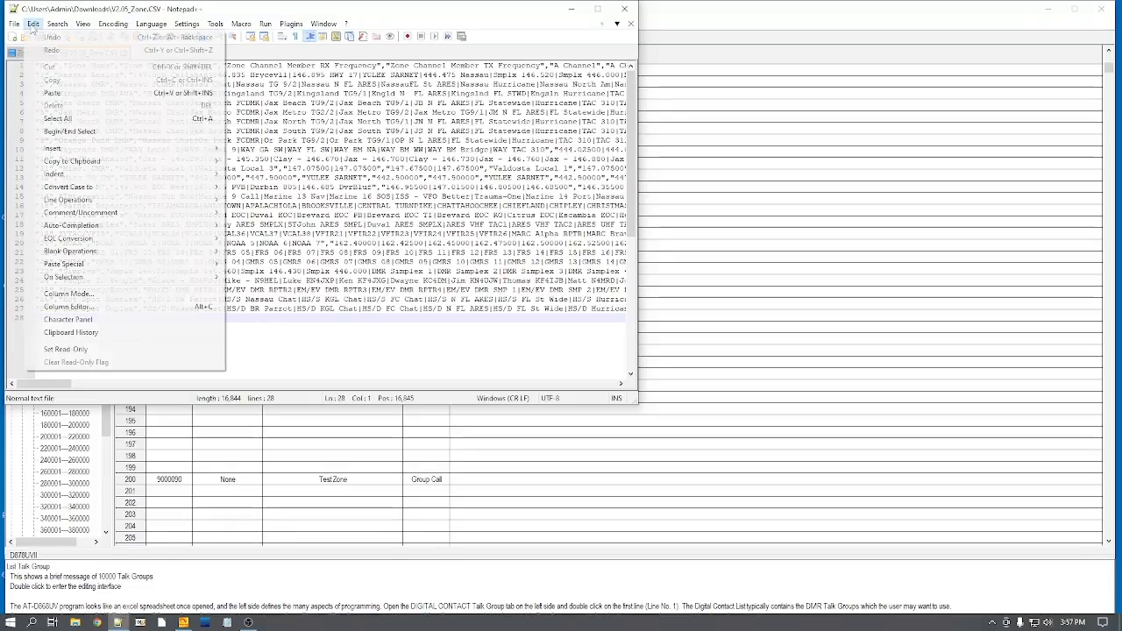
left_click(52, 92)
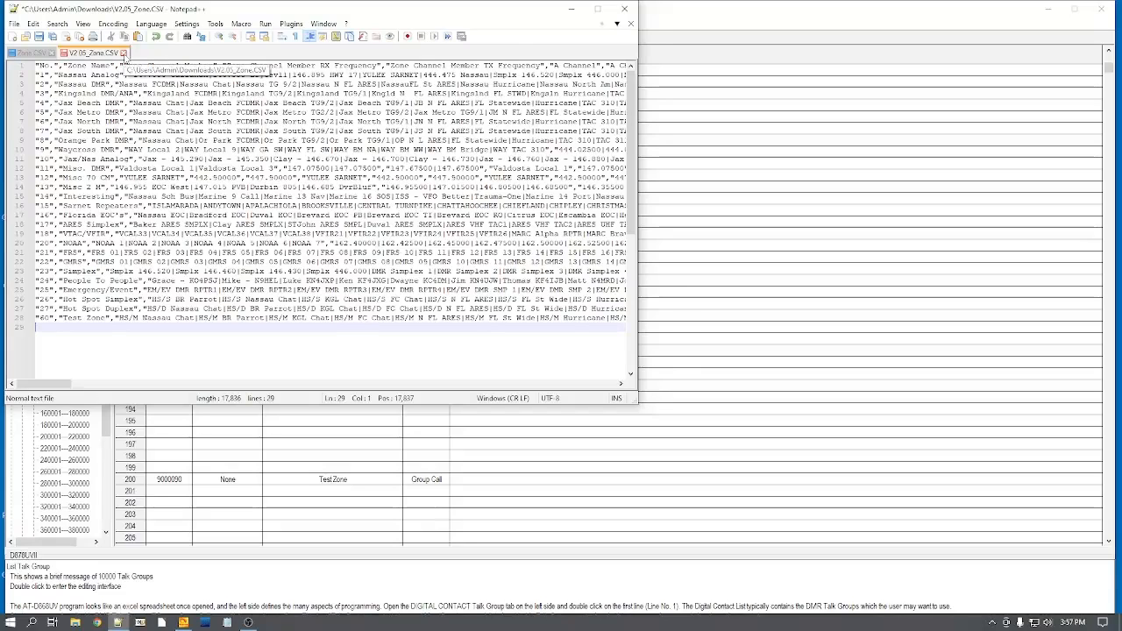
Step: Close V2.05_Zone.CSV with its changes saved and close the exported Zone.CSV
left_click(123, 52)
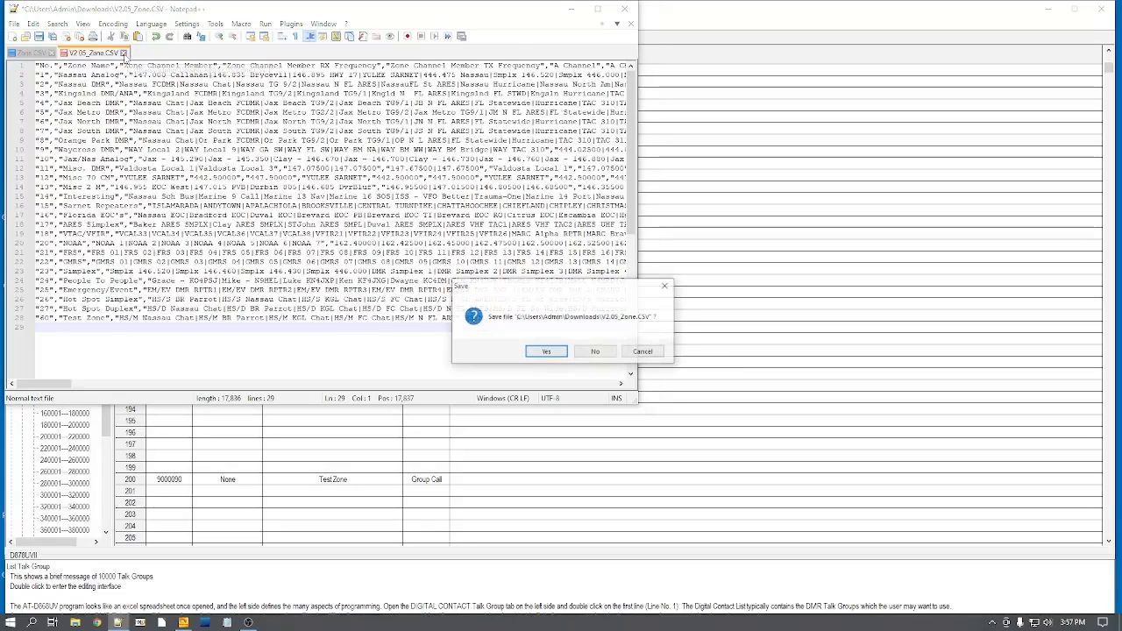
left_click(546, 352)
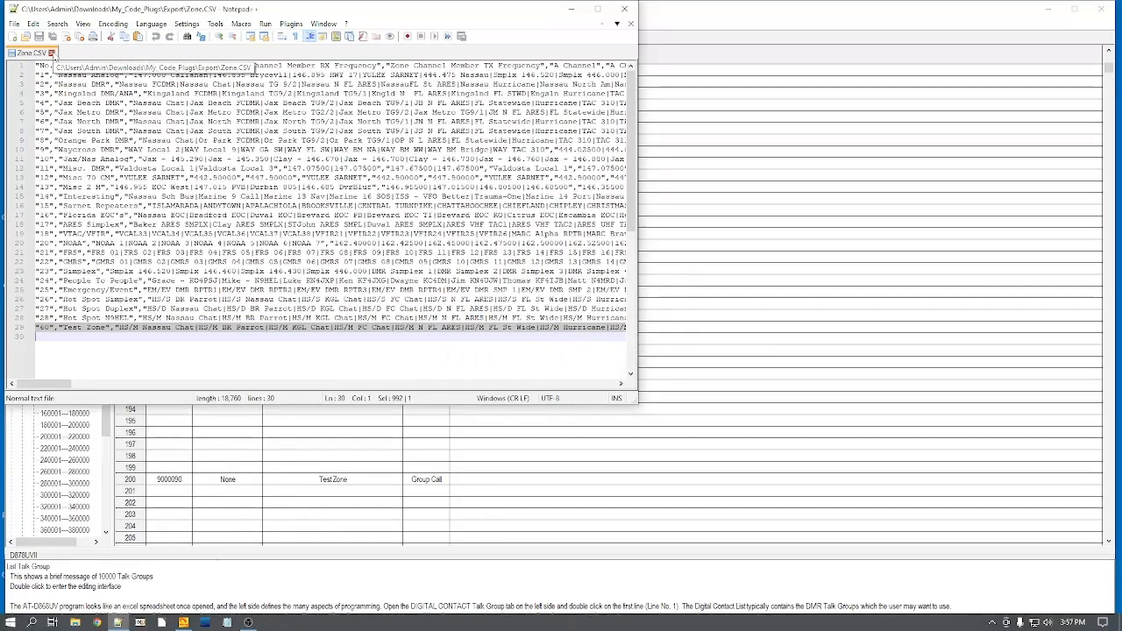
left_click(51, 54)
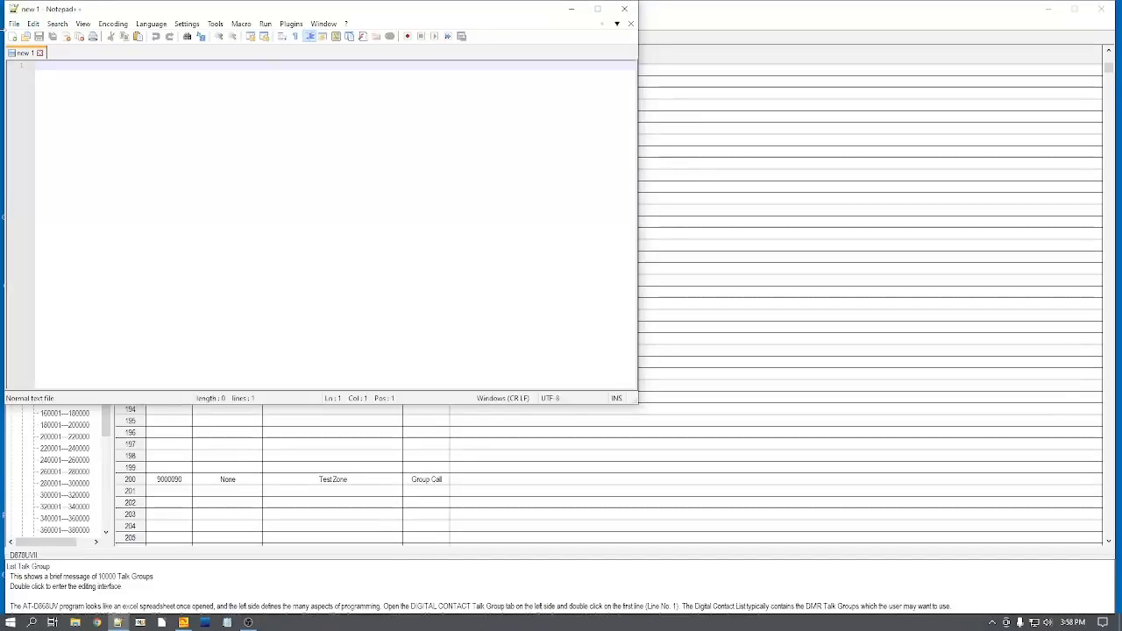
Step: Open the exported ScanList.CSV from the Downloads\My_Code_Plugs\Export folder
left_click(14, 24)
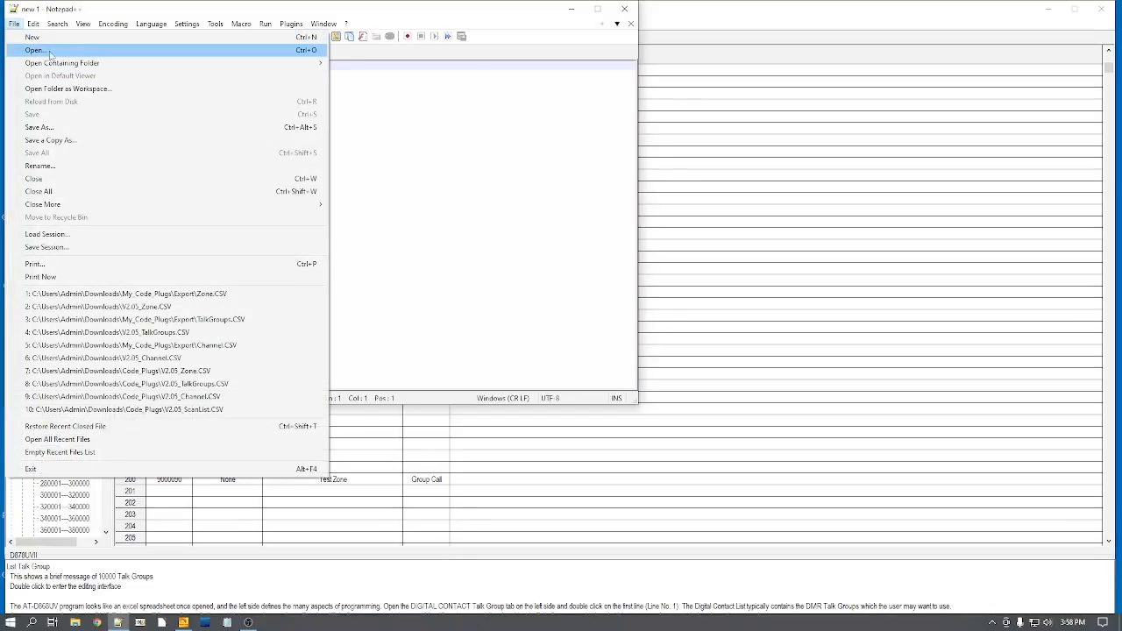
left_click(41, 51)
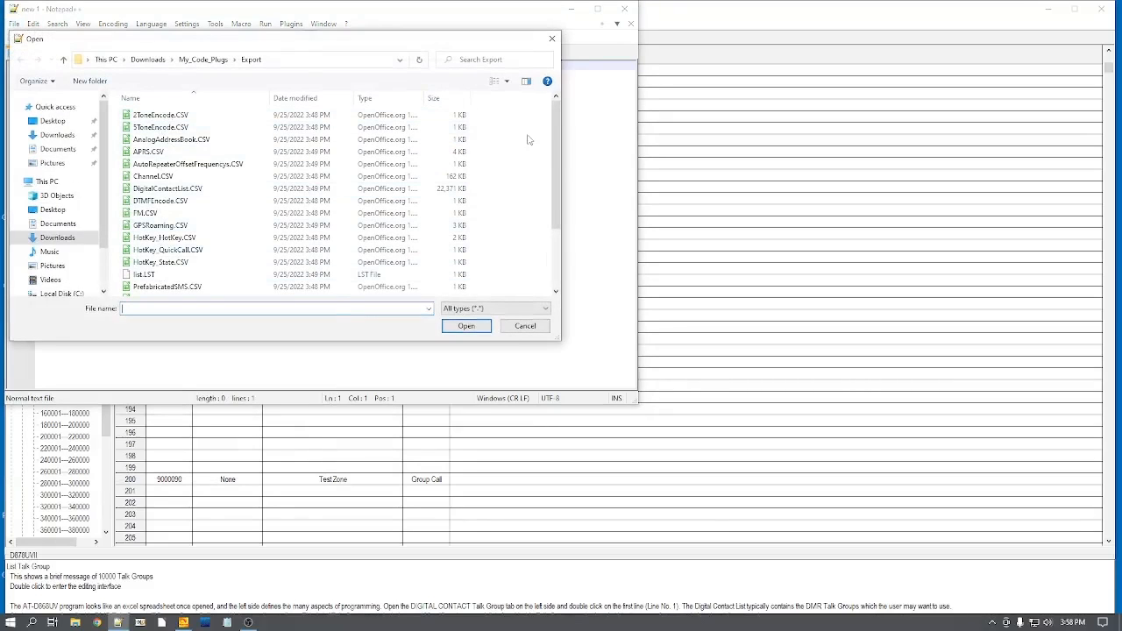
left_click_drag(558, 131, 557, 187)
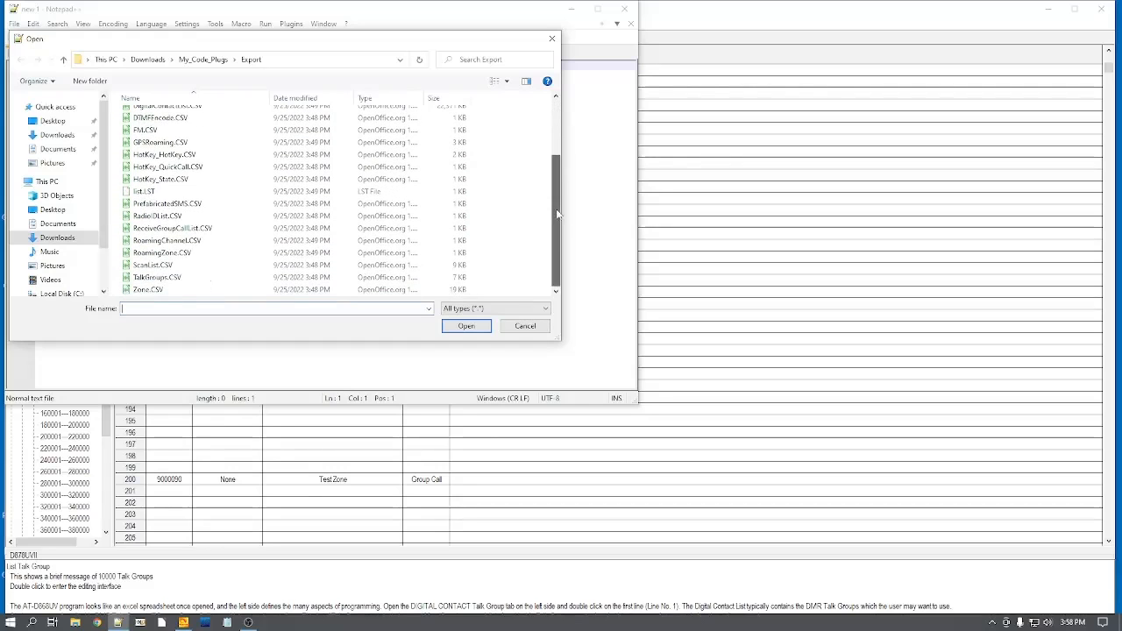
double_click(152, 265)
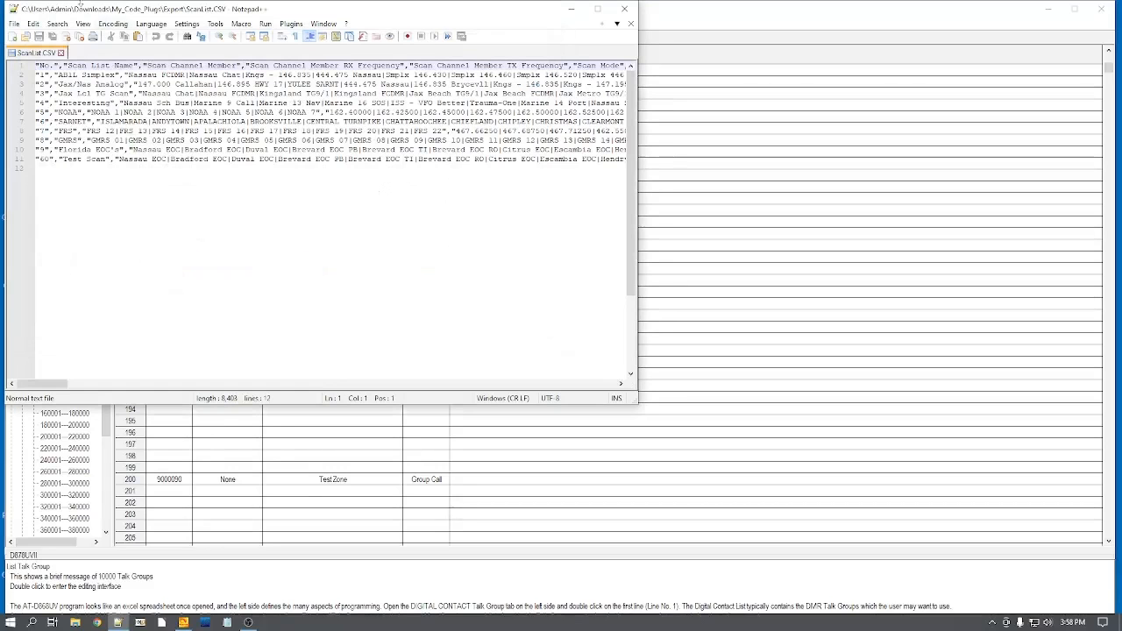
Step: Open V2.05_ScanList.CSV from the Downloads folder alongside the exported ScanList.CSV
left_click(14, 24)
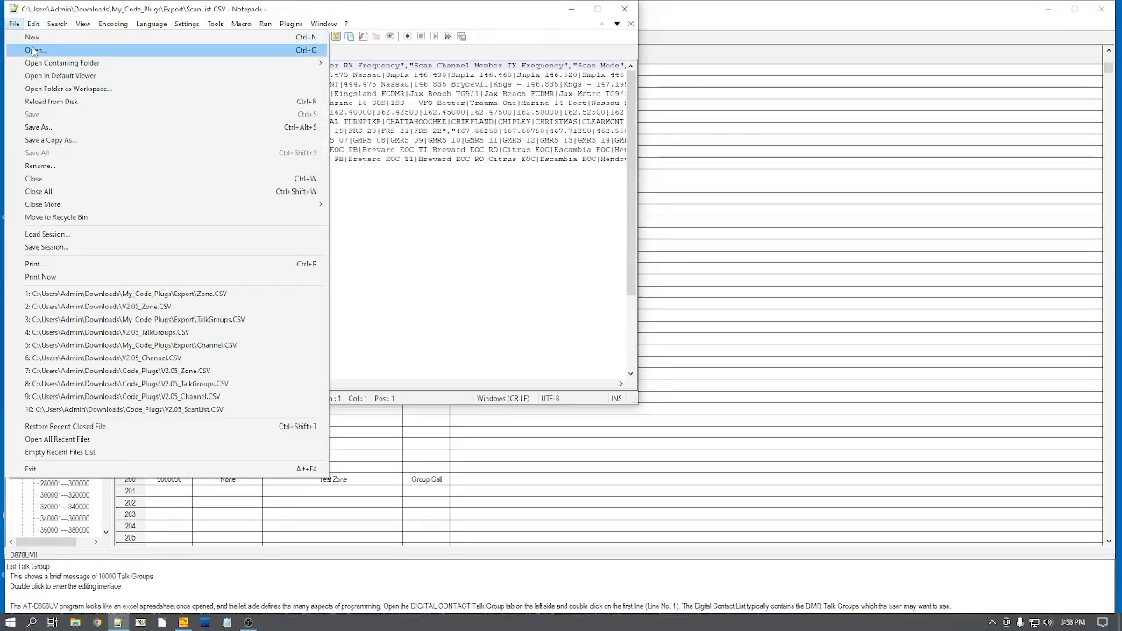
left_click(33, 50)
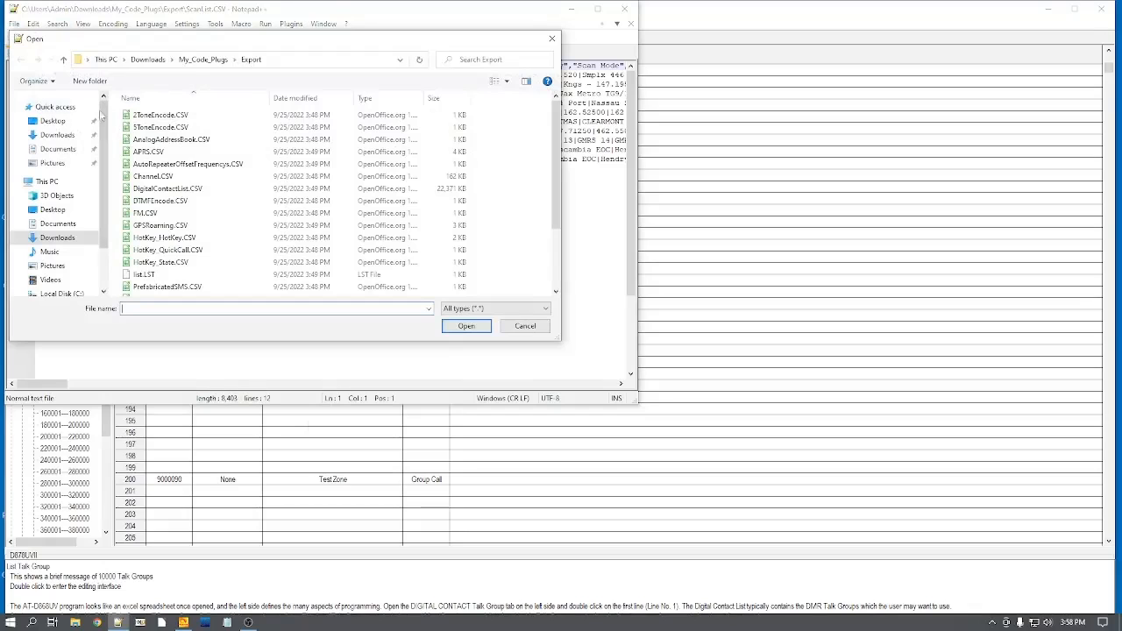
left_click(63, 60)
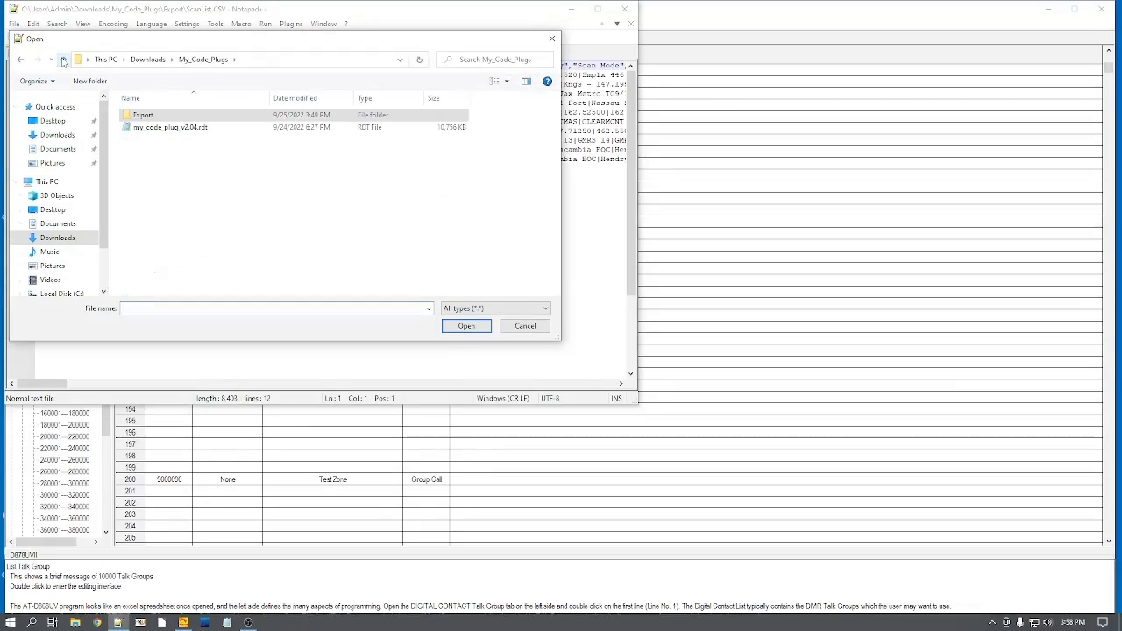
left_click(64, 60)
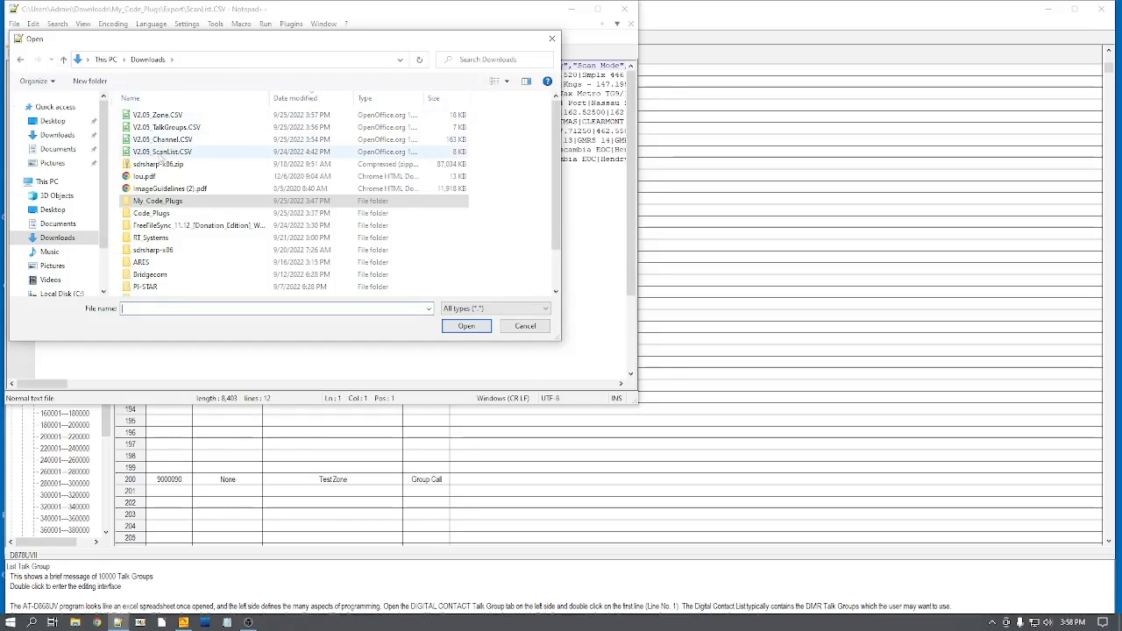
double_click(166, 152)
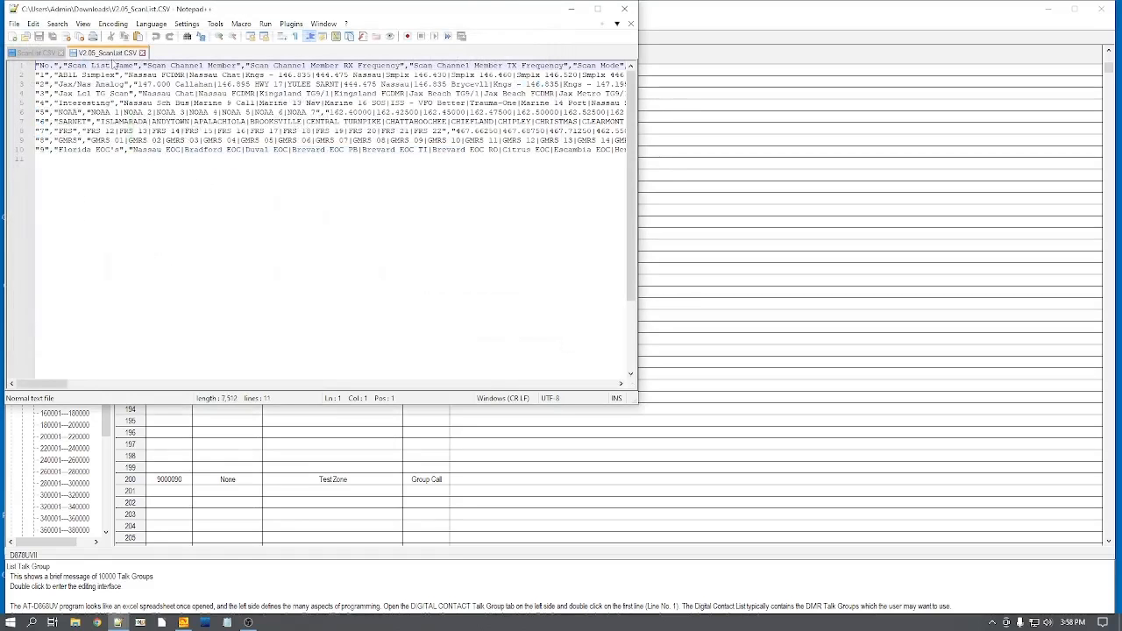
Step: Copy the whole line of scan list 60, Test Scan, at the end of the exported ScanList.CSV
left_click(19, 54)
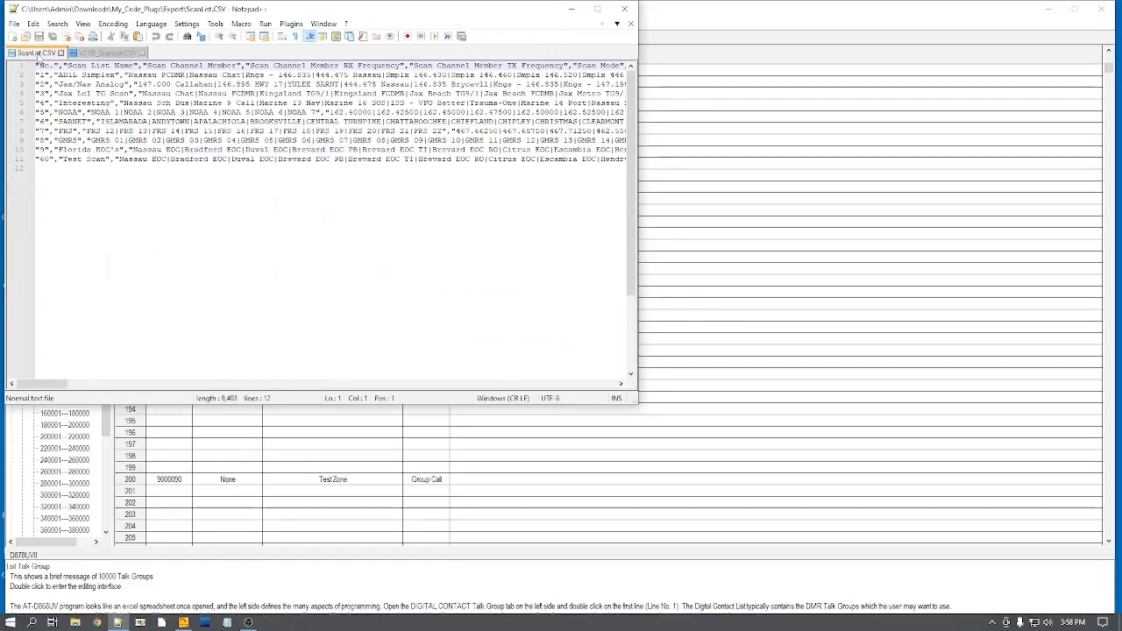
left_click(35, 160)
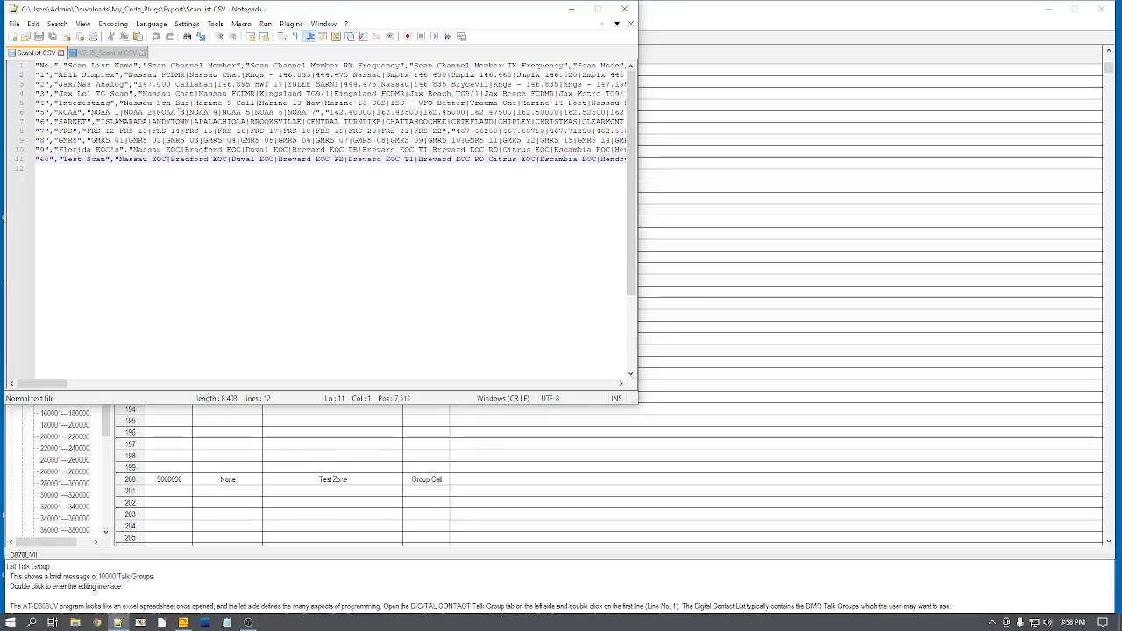
key("shift+Down")
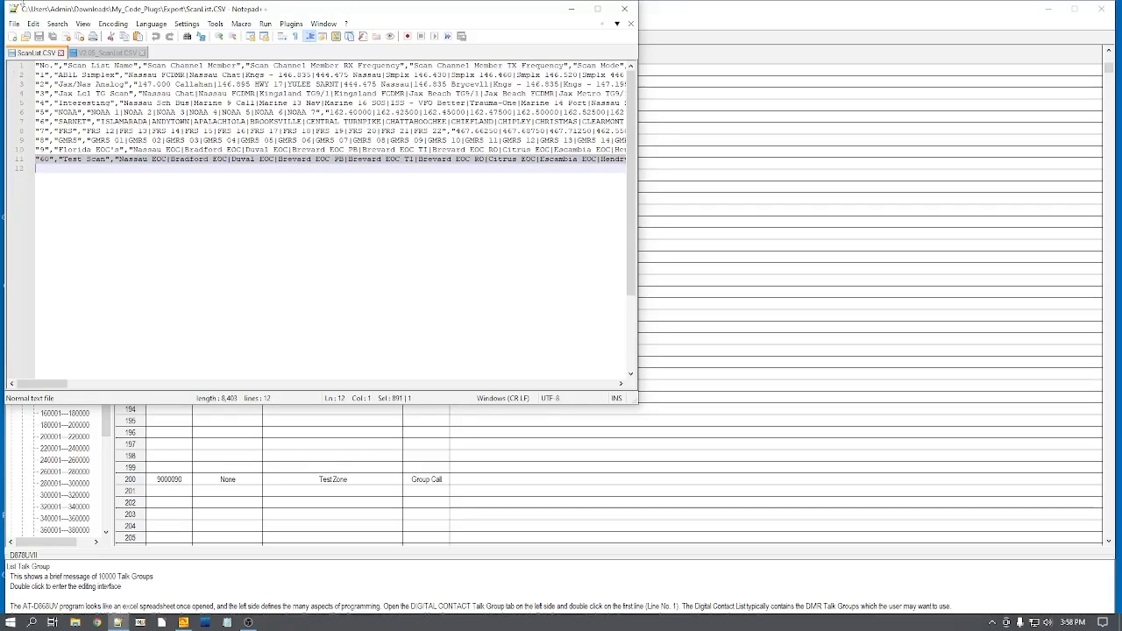
left_click(35, 24)
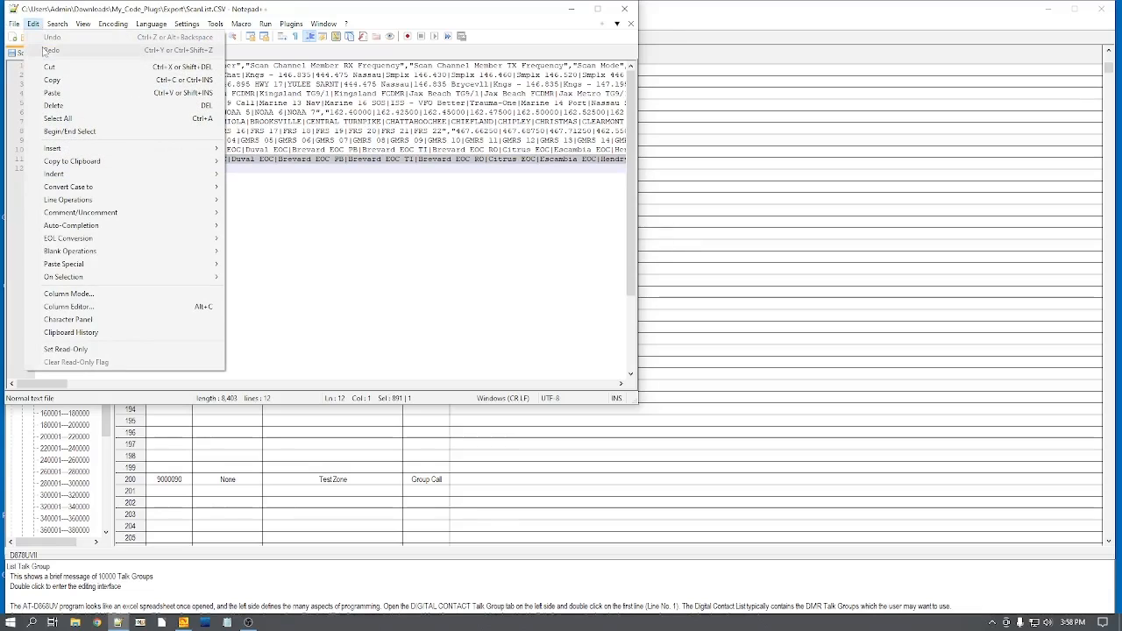
left_click(53, 78)
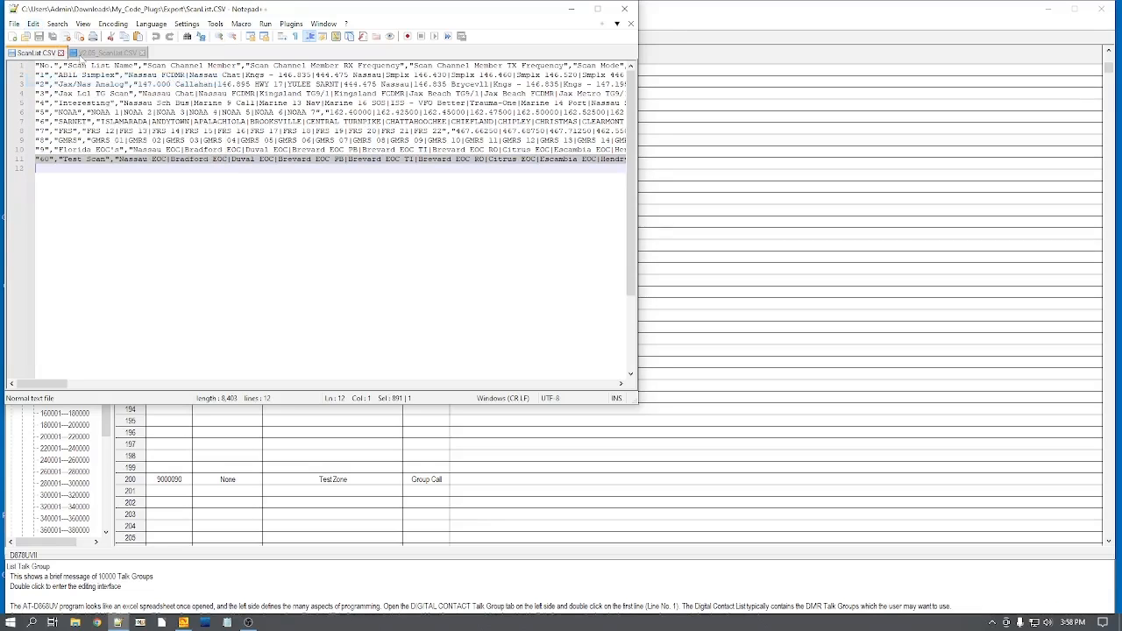
Step: Paste the copied Test Scan line on the empty last line of V2.05_ScanList.CSV
left_click(90, 54)
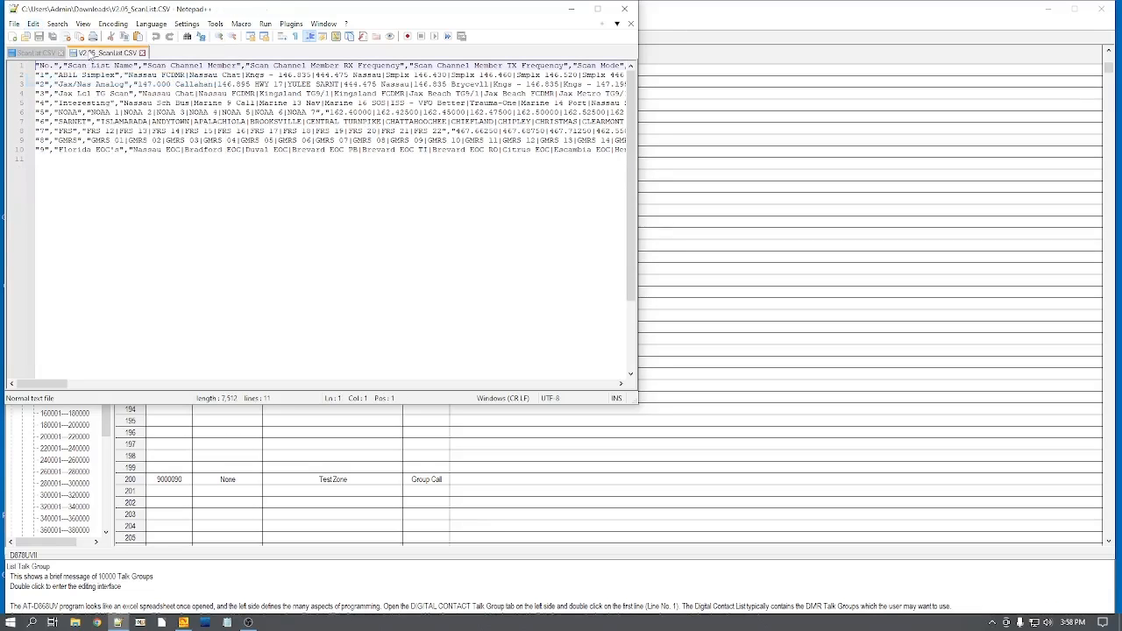
left_click(38, 159)
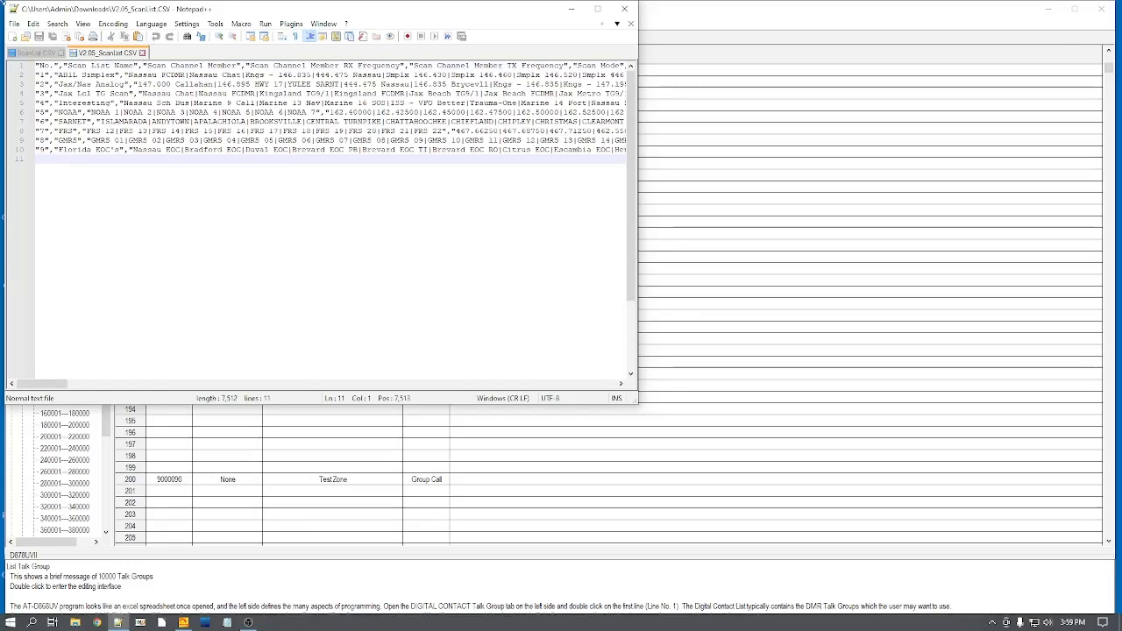
left_click(33, 24)
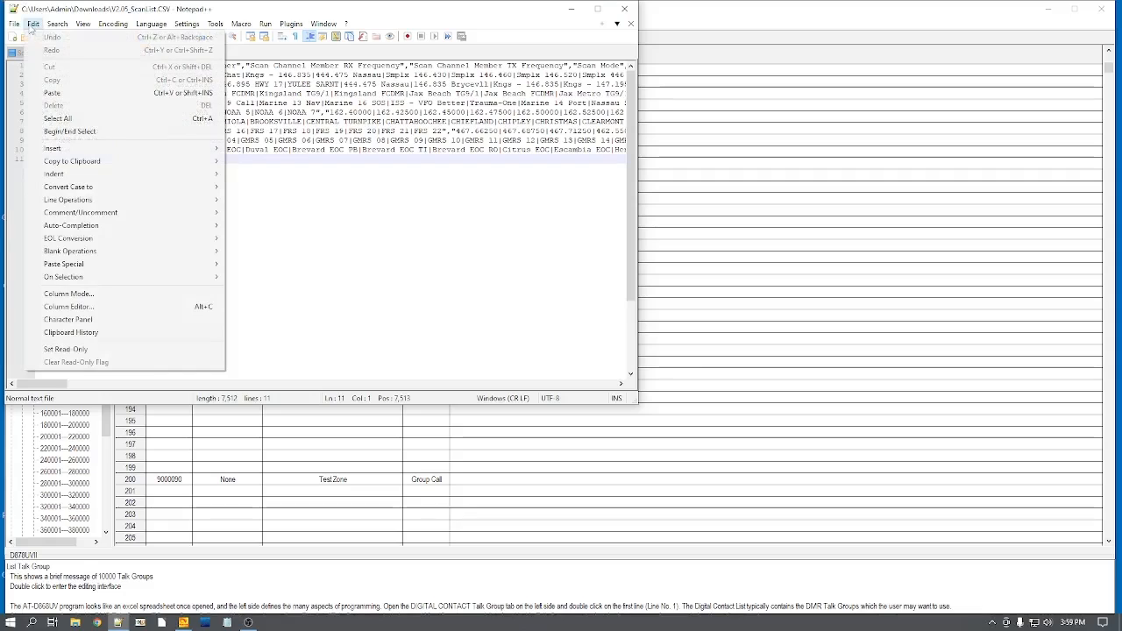
left_click(56, 94)
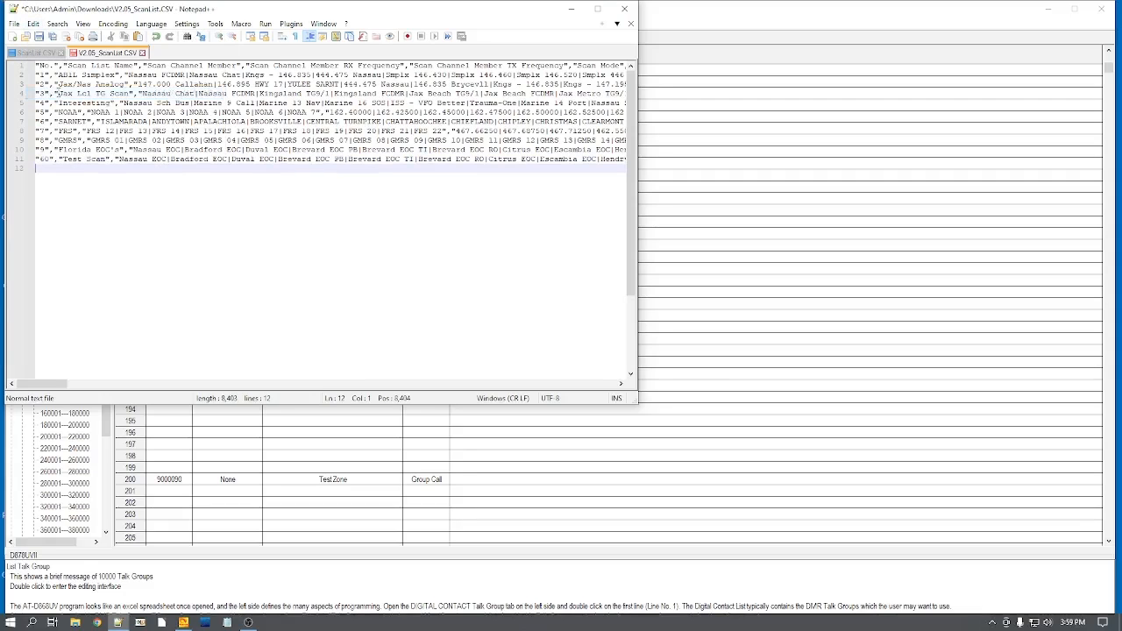
Step: Close V2.05_ScanList.CSV with its changes saved, then close the exported ScanList.CSV and the text editor
left_click(142, 53)
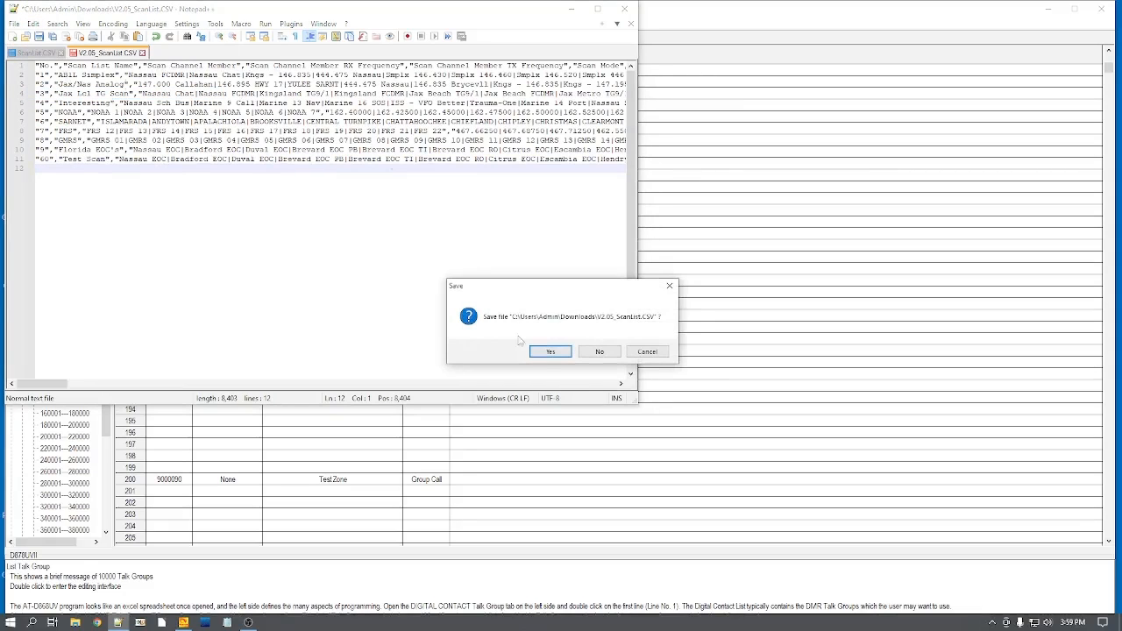
left_click(550, 351)
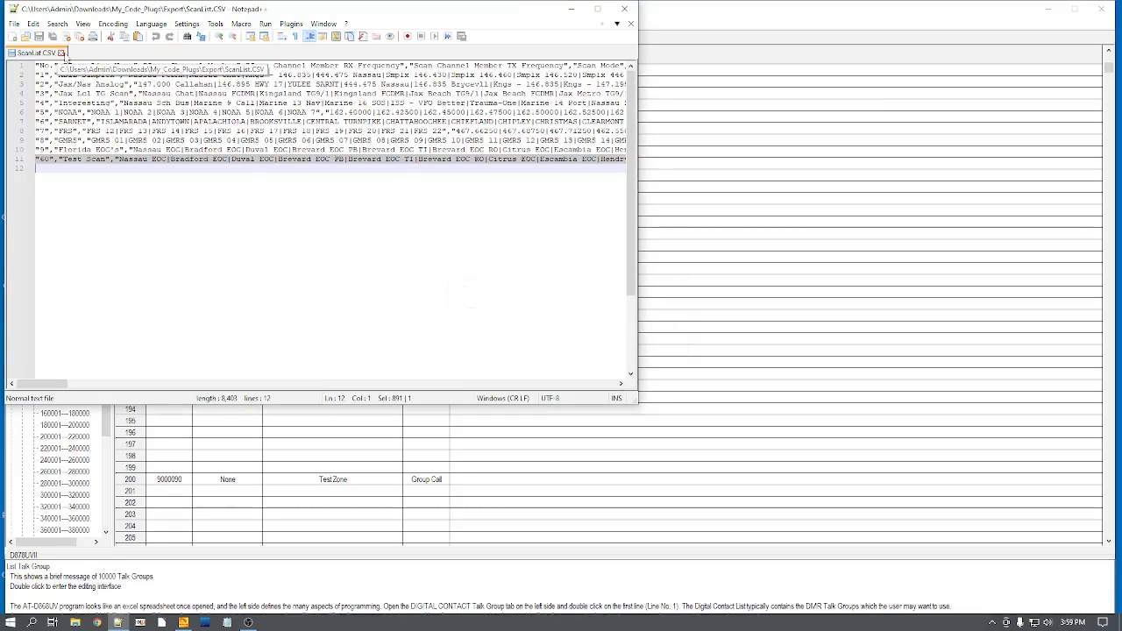
left_click(60, 52)
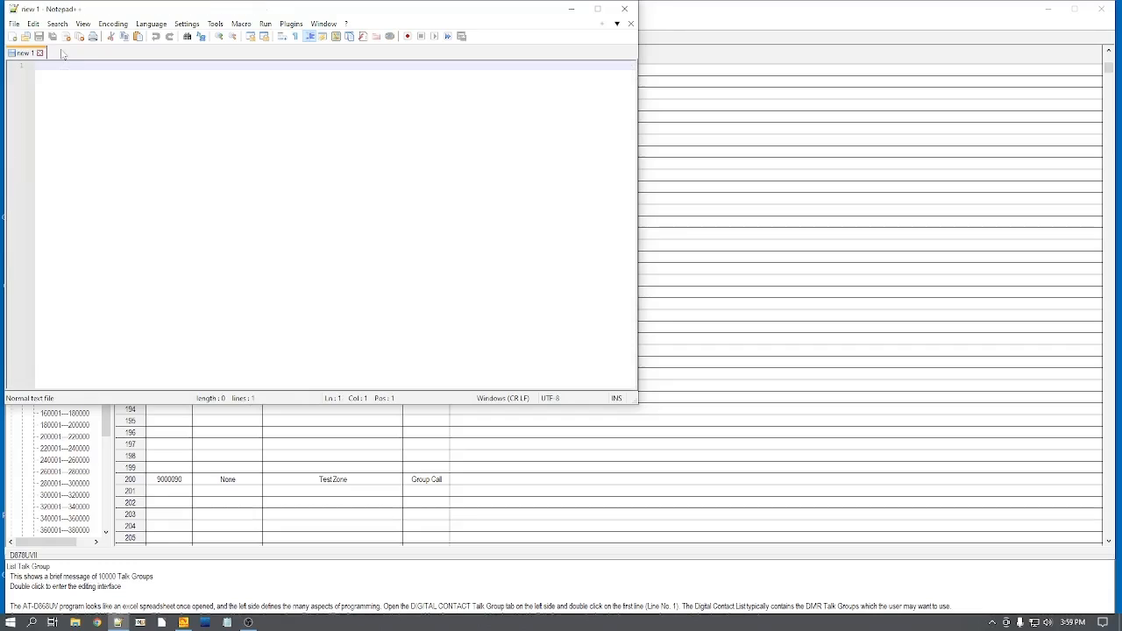
left_click(625, 11)
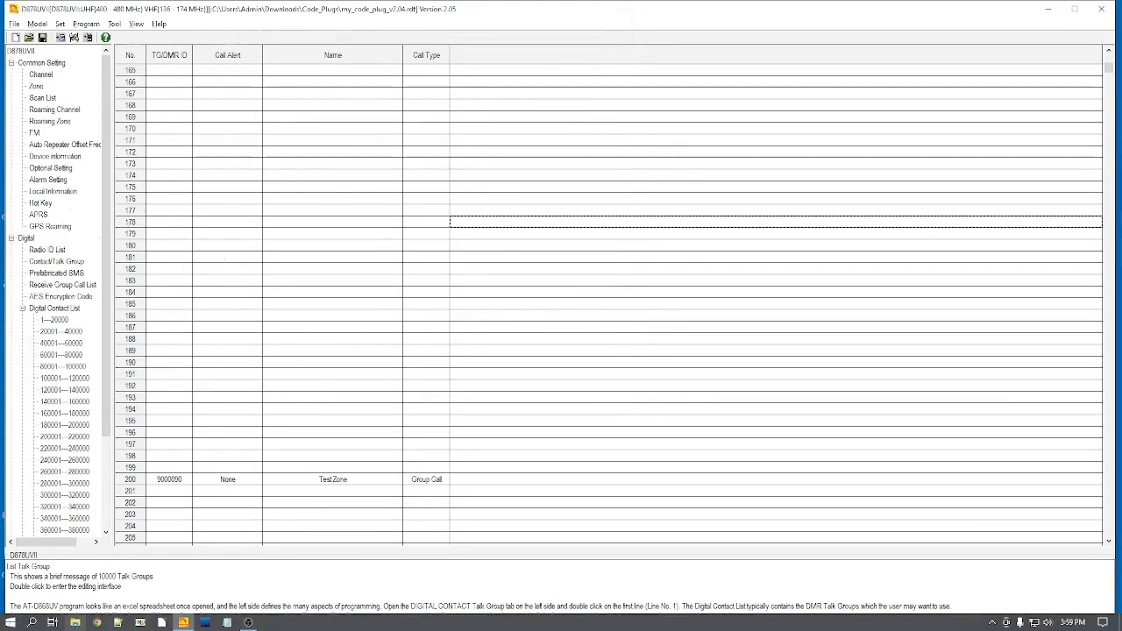
Step: Review the four V2.05 CSV files for channels, scan lists, talk groups and zones in the Downloads folder in File Explorer
left_click(76, 622)
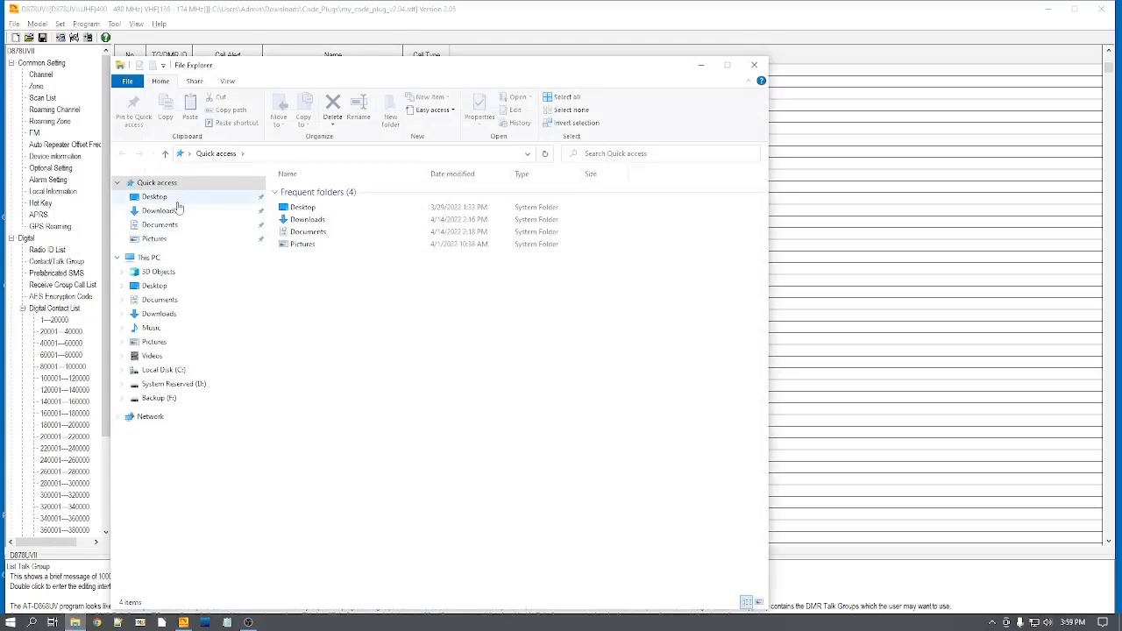
left_click(163, 212)
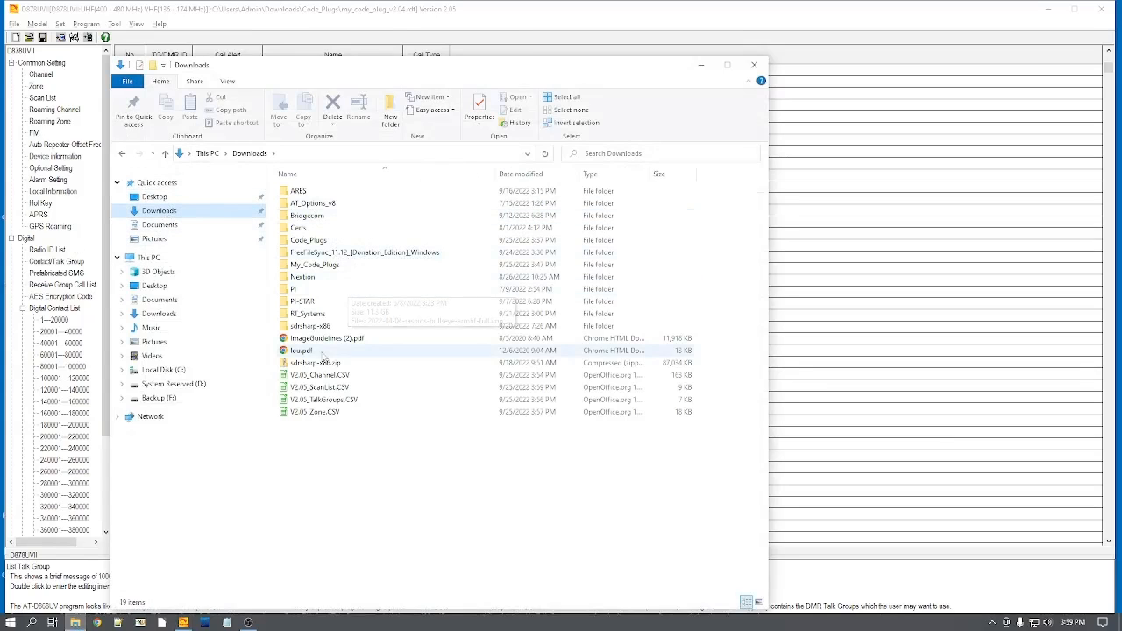
left_click(316, 375)
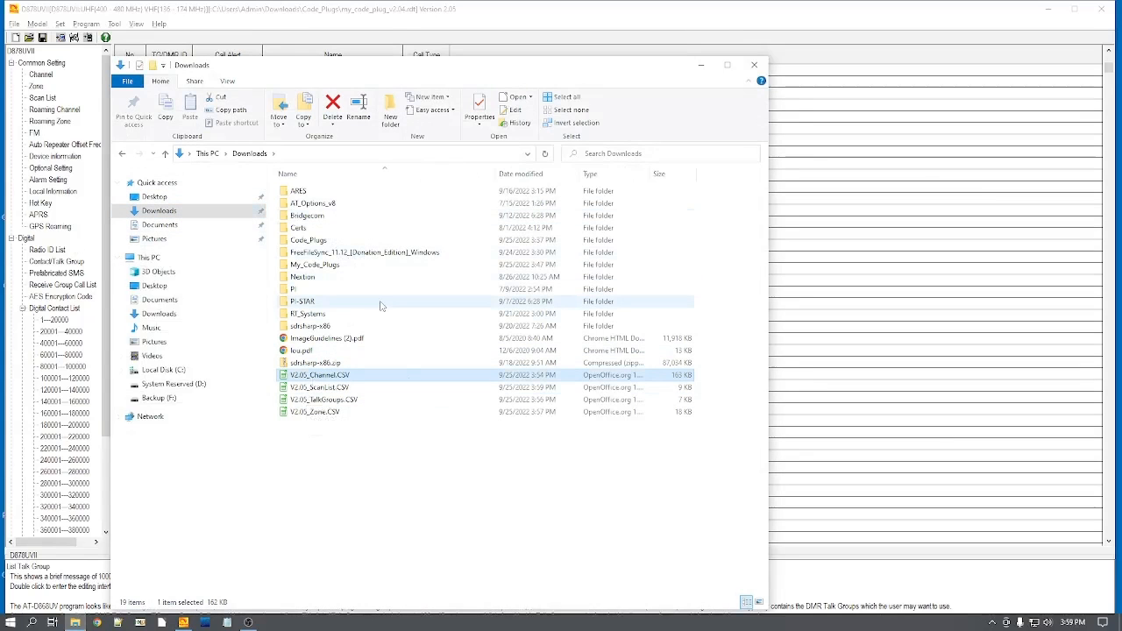
key("shift+Down")
key("shift+Down")
key("shift+Down")
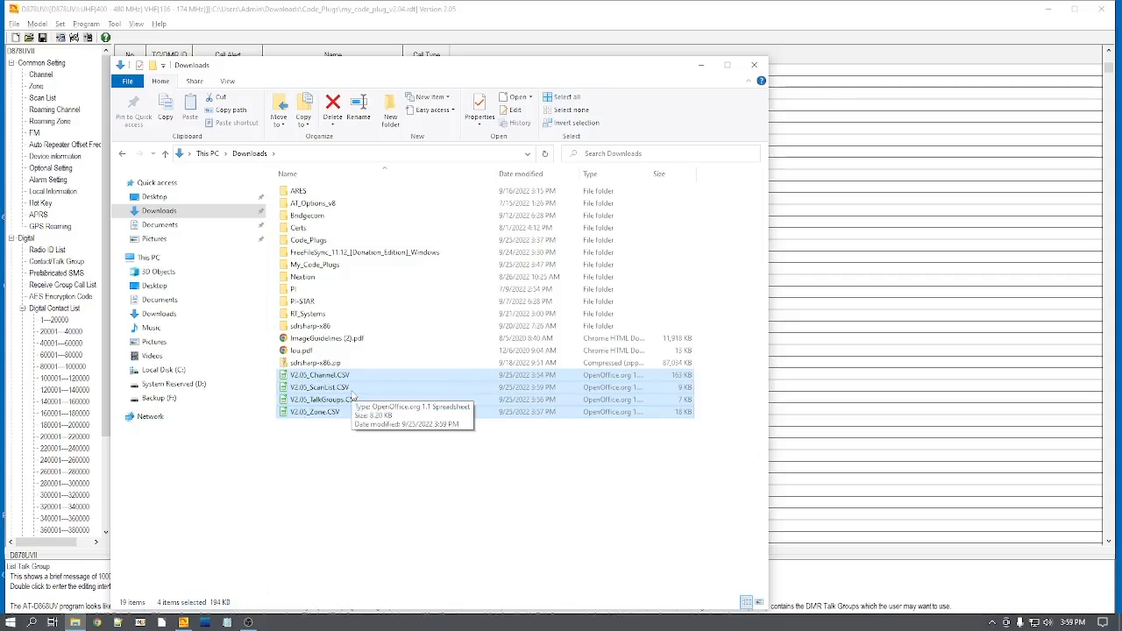
left_click(754, 65)
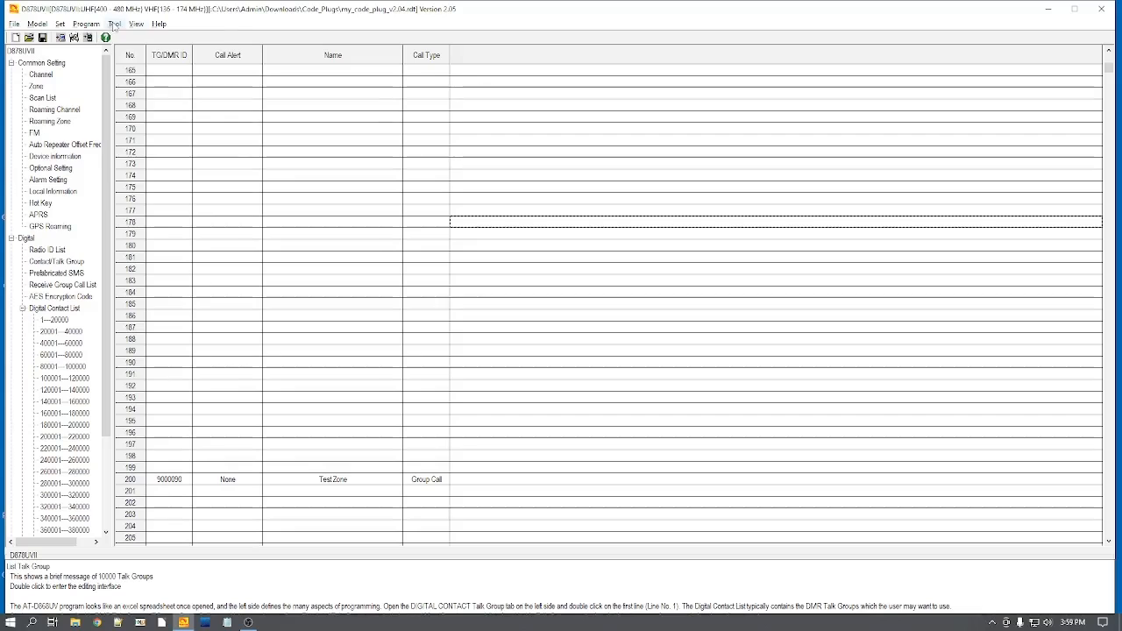
Step: Import V2.05_TalkGroups.CSV from the Downloads folder as the Talk Groups in the D878UVII programming software
left_click(114, 25)
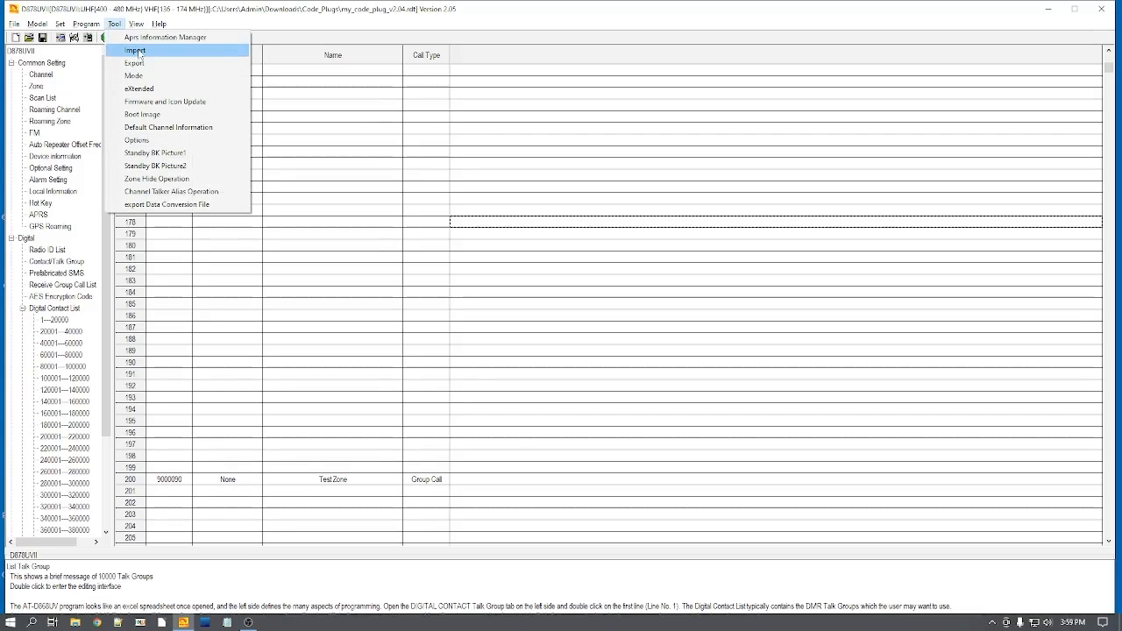
left_click(137, 53)
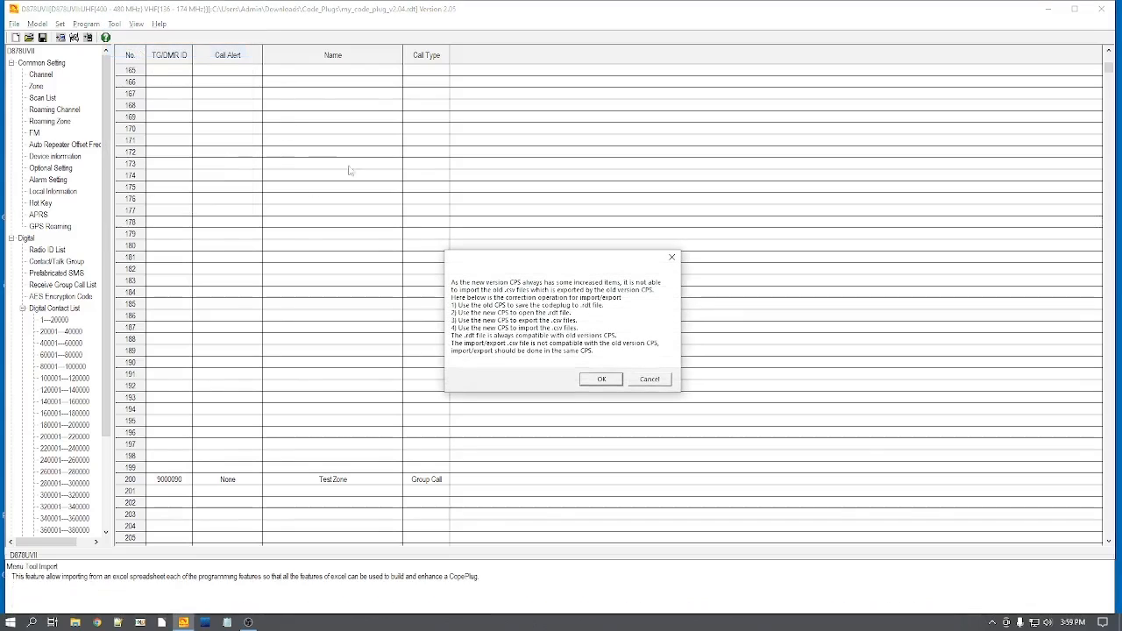
left_click(601, 380)
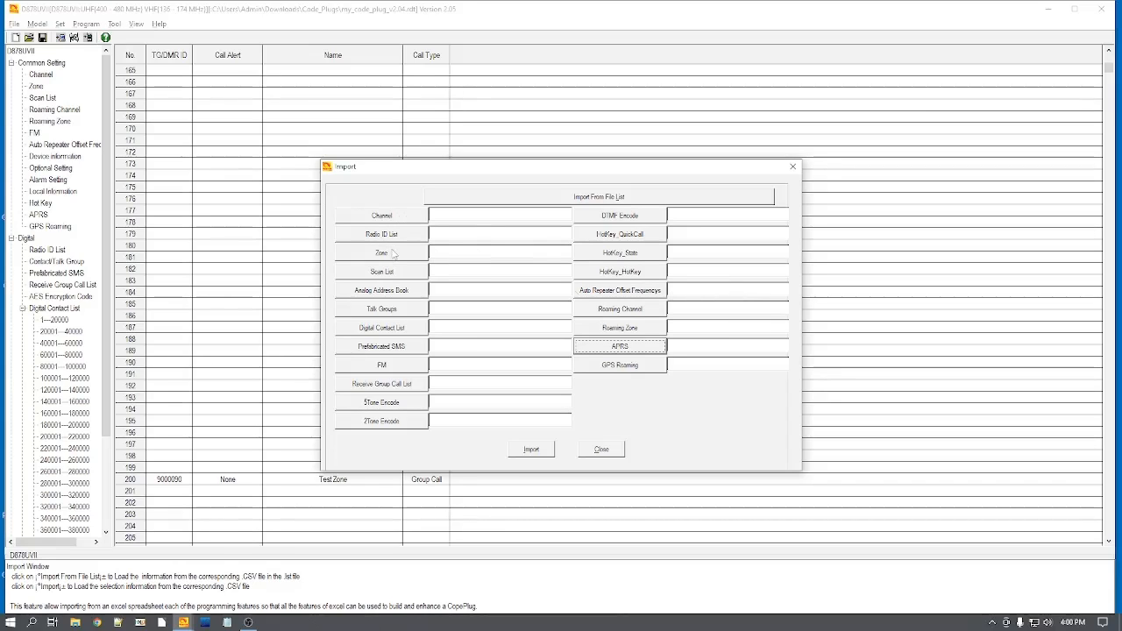
left_click(383, 309)
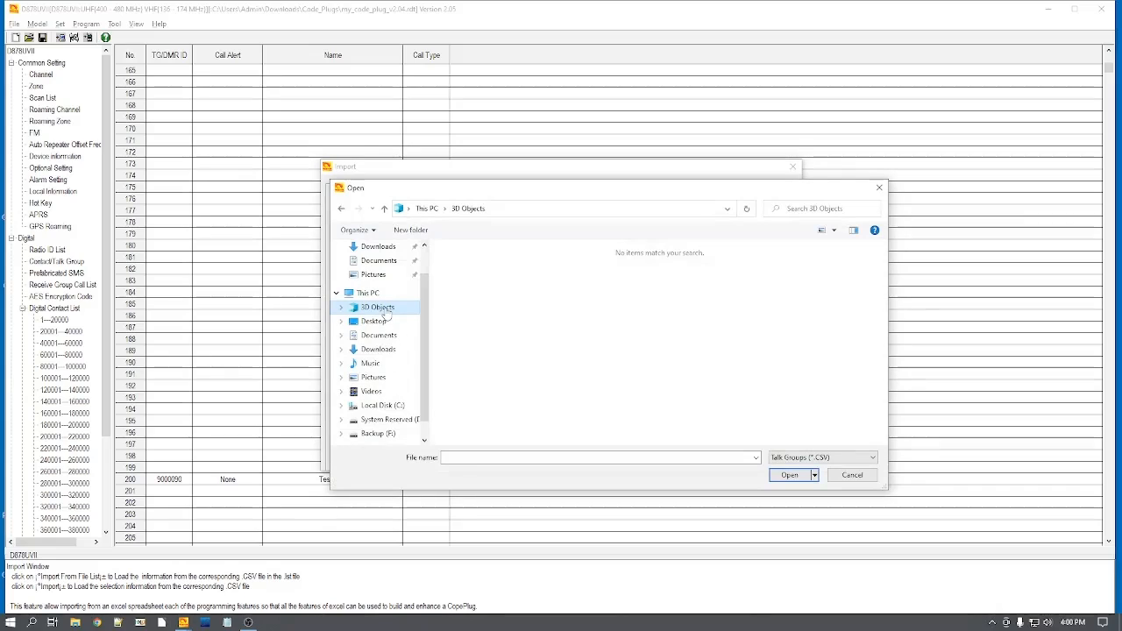
left_click(379, 246)
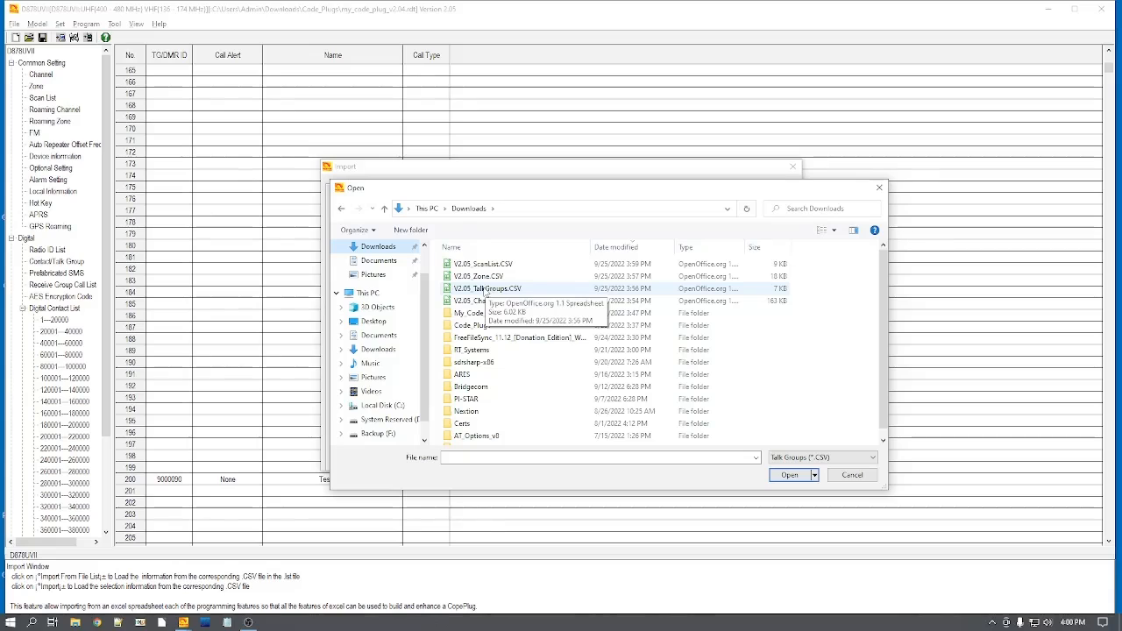
double_click(485, 289)
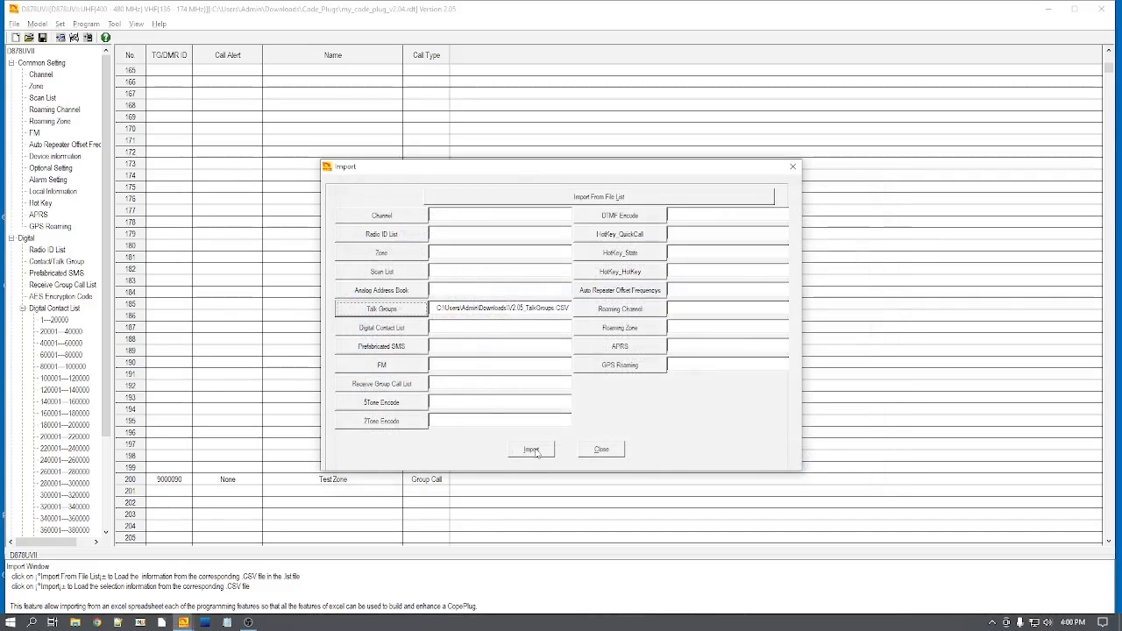
left_click(534, 451)
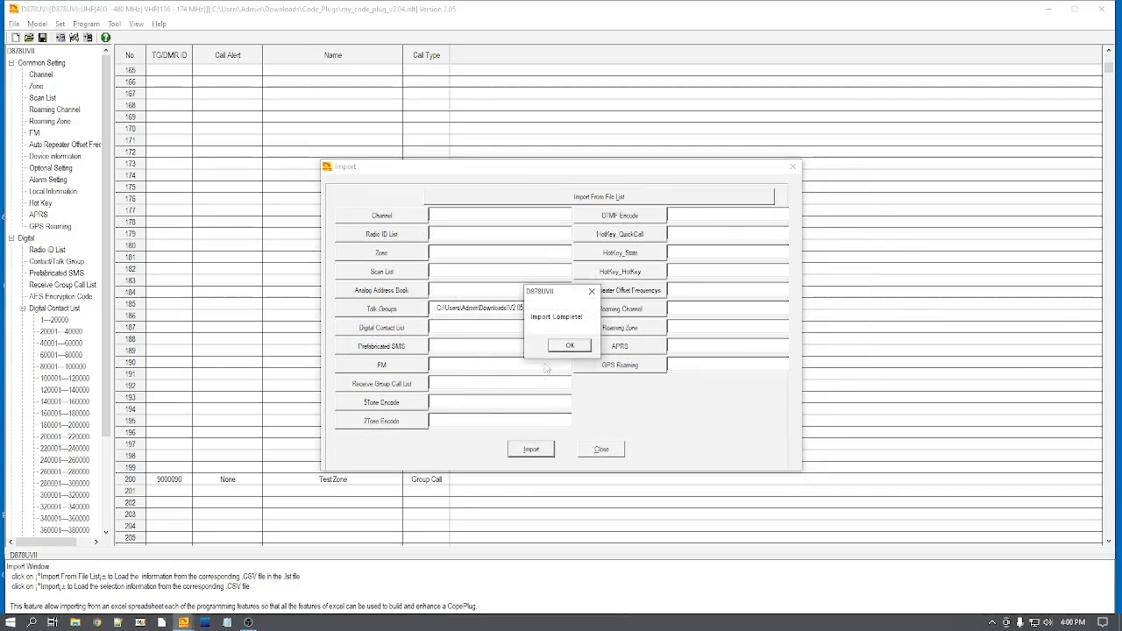
left_click(568, 346)
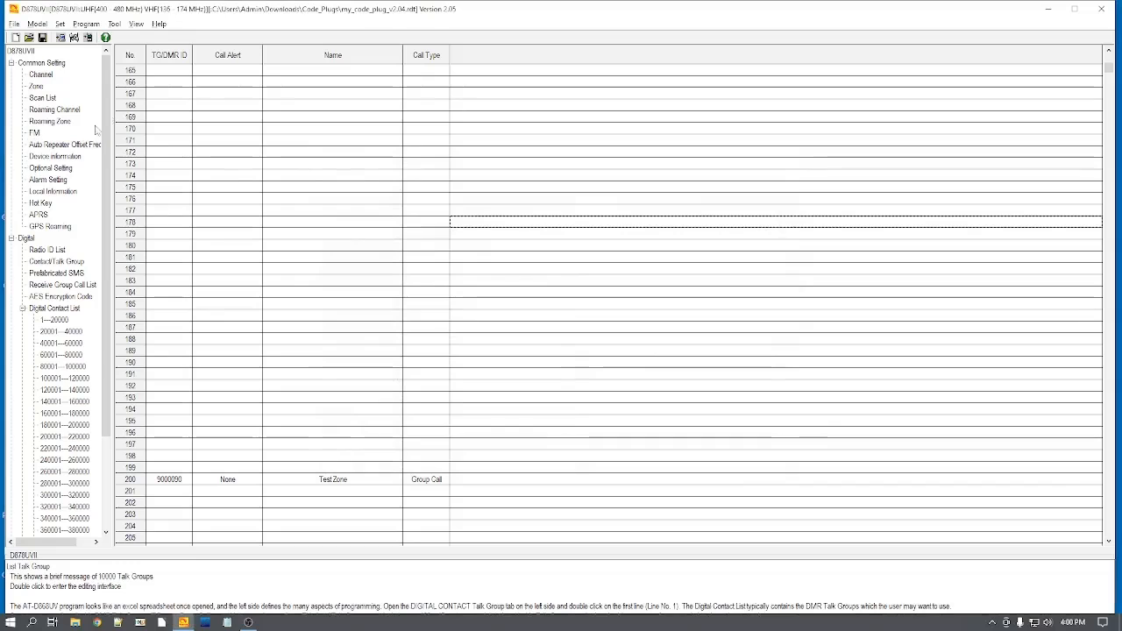
Step: Import V2.05_Channel.CSV from the Downloads folder as the code plug's Channel data
left_click(115, 25)
left_click(135, 50)
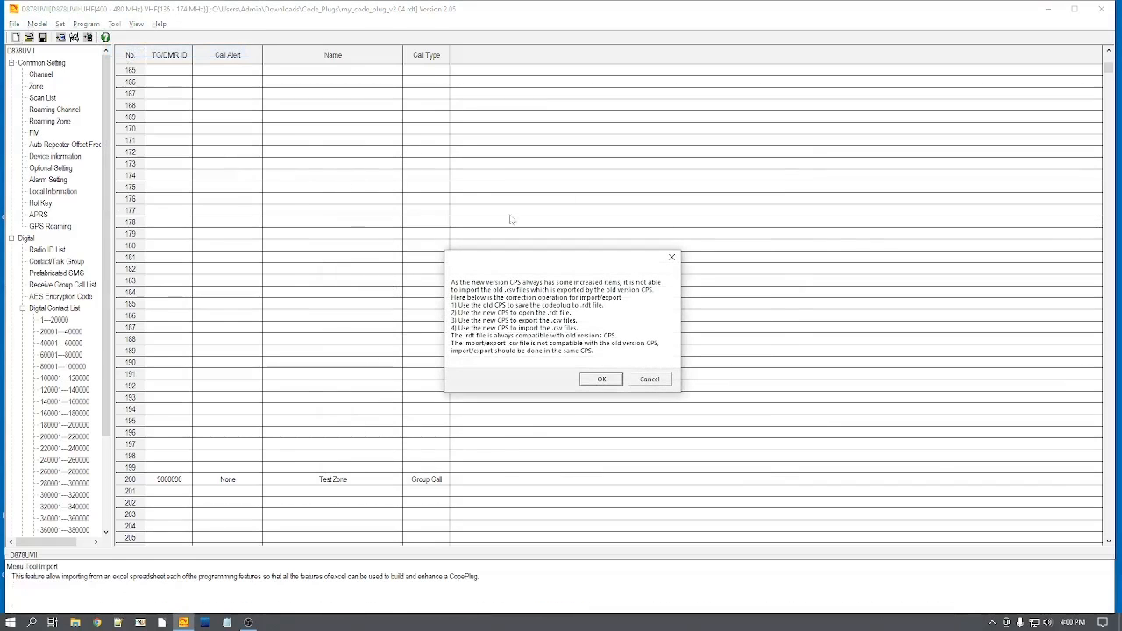
left_click(613, 383)
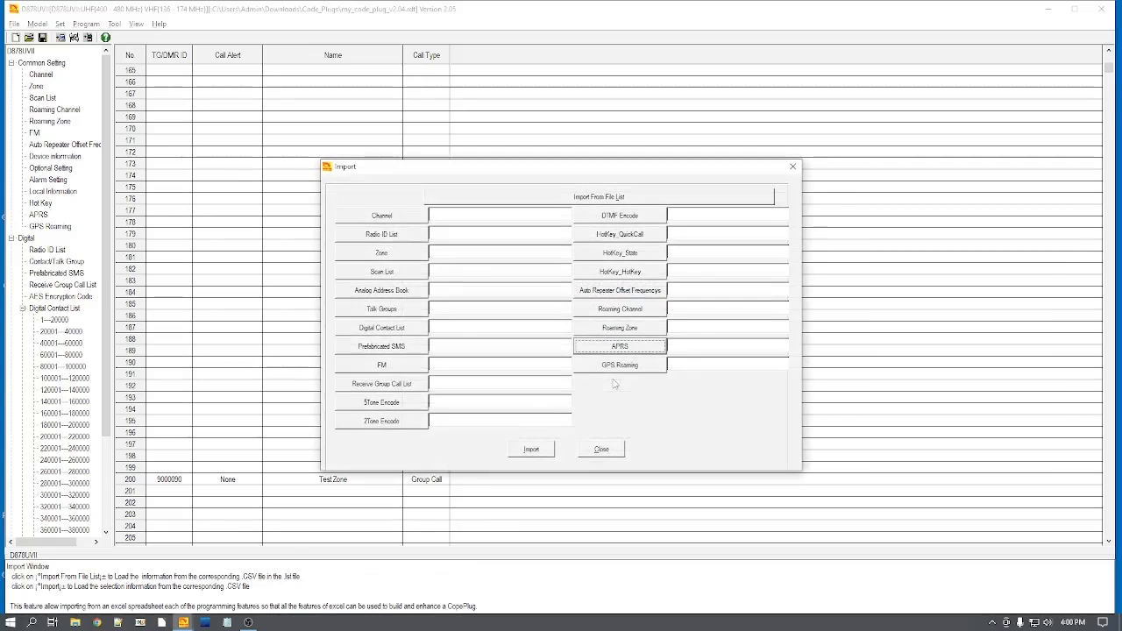
left_click(383, 217)
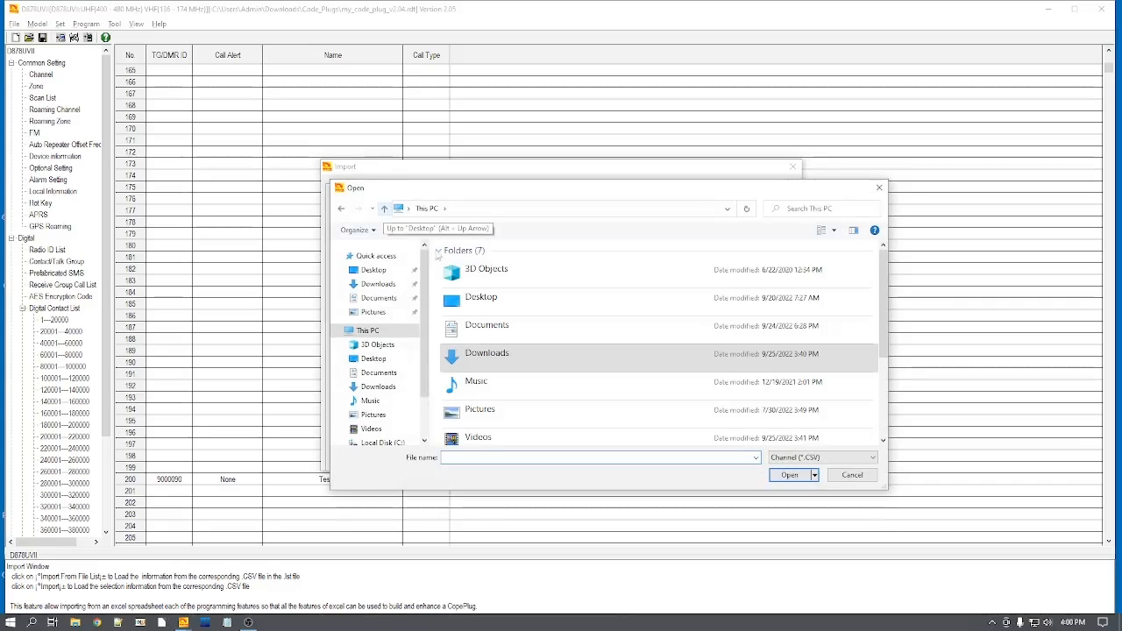
left_click(383, 270)
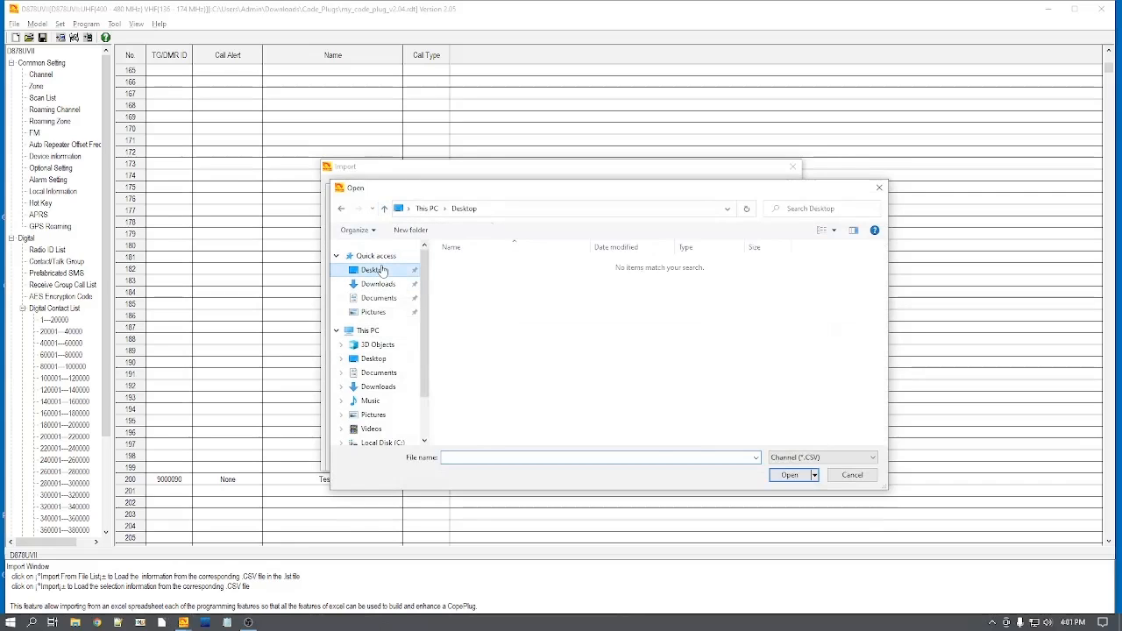
left_click(379, 284)
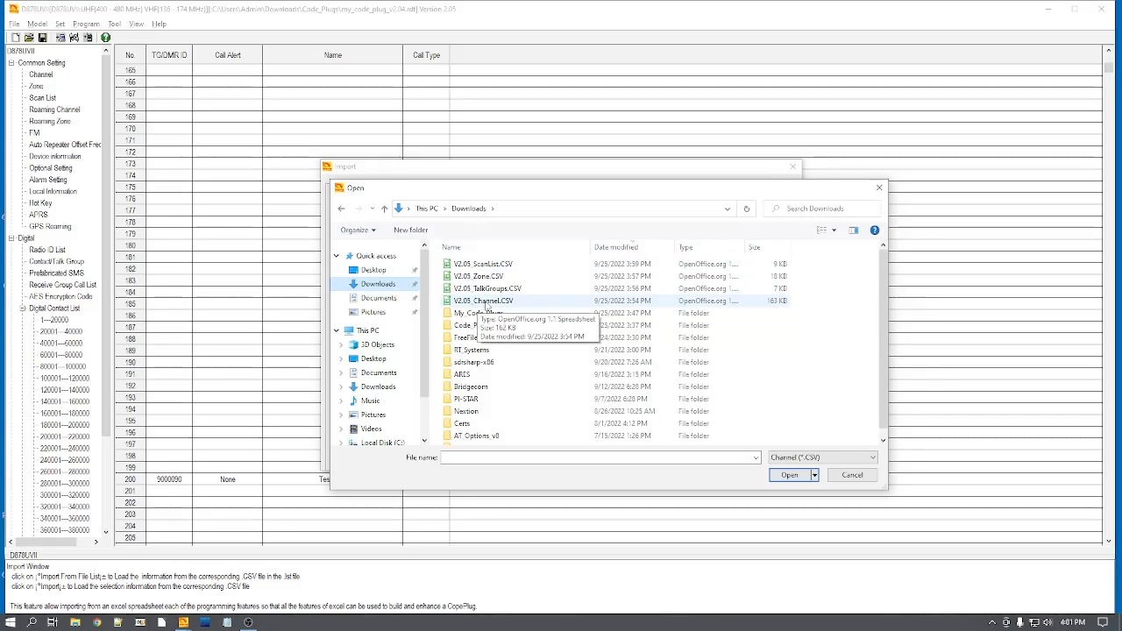
double_click(488, 303)
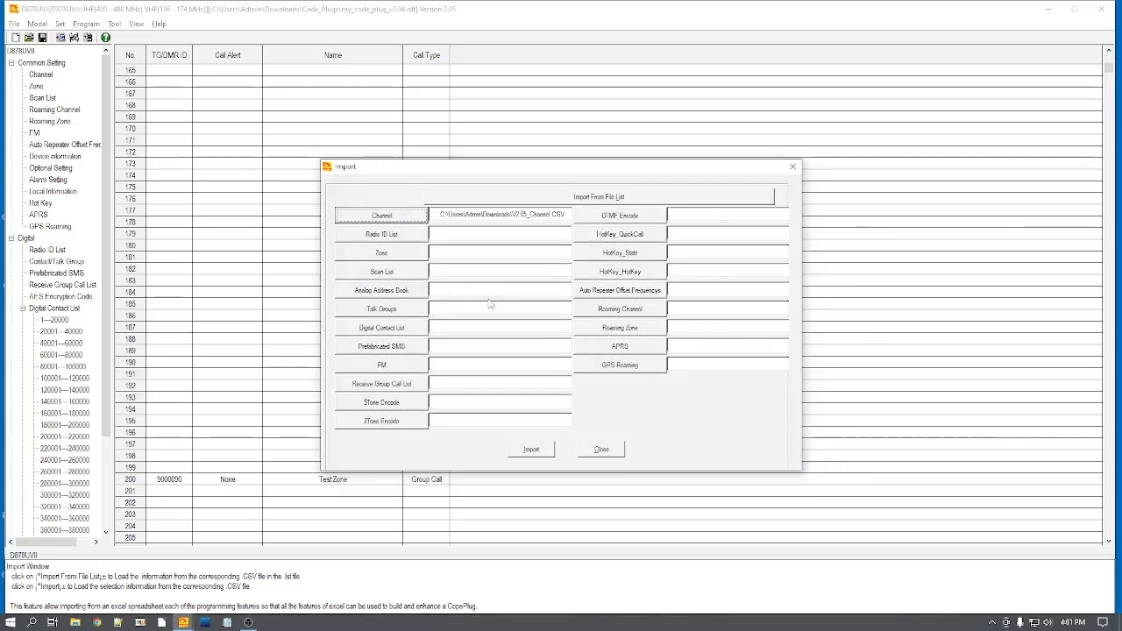
left_click(539, 451)
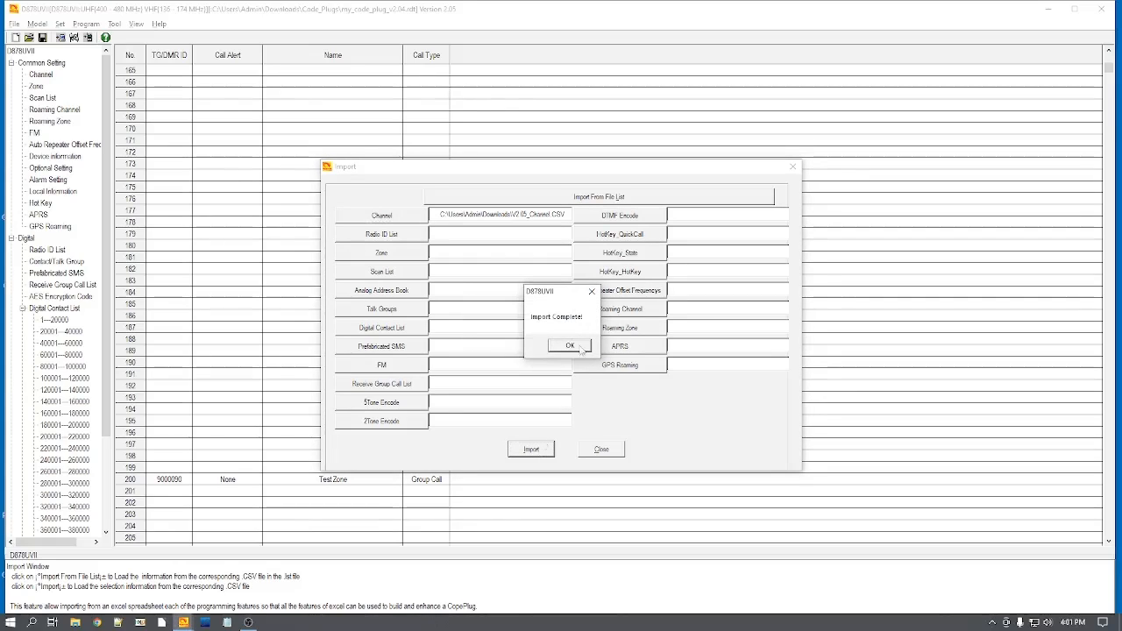
left_click(570, 346)
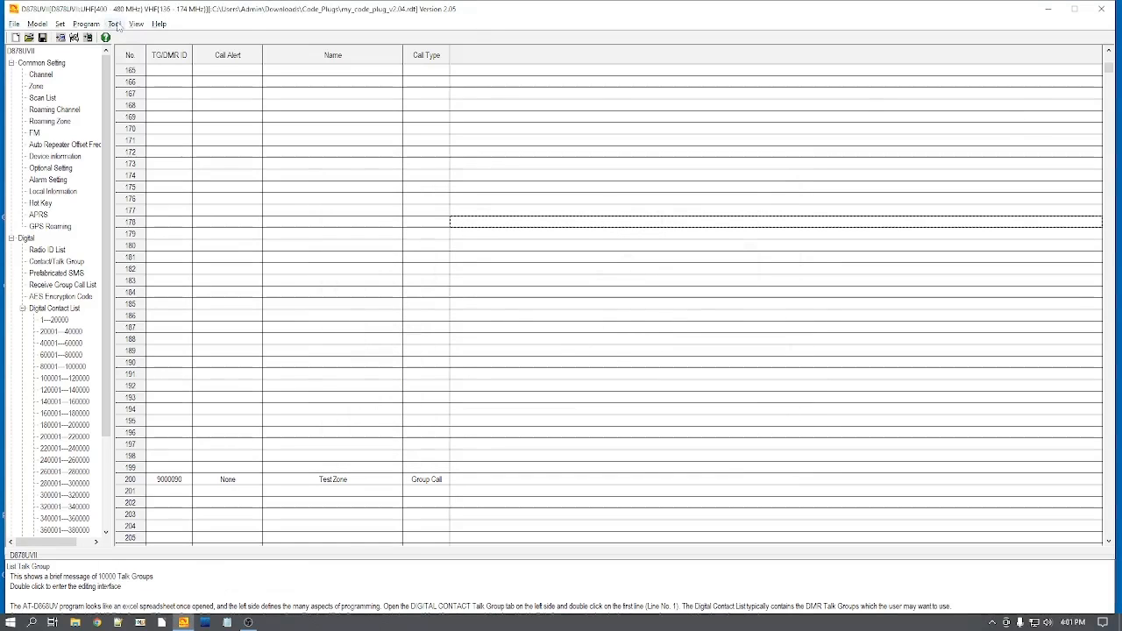
Step: Import V2.05_Zone.CSV from the Downloads folder as the code plug's Zone data
left_click(116, 25)
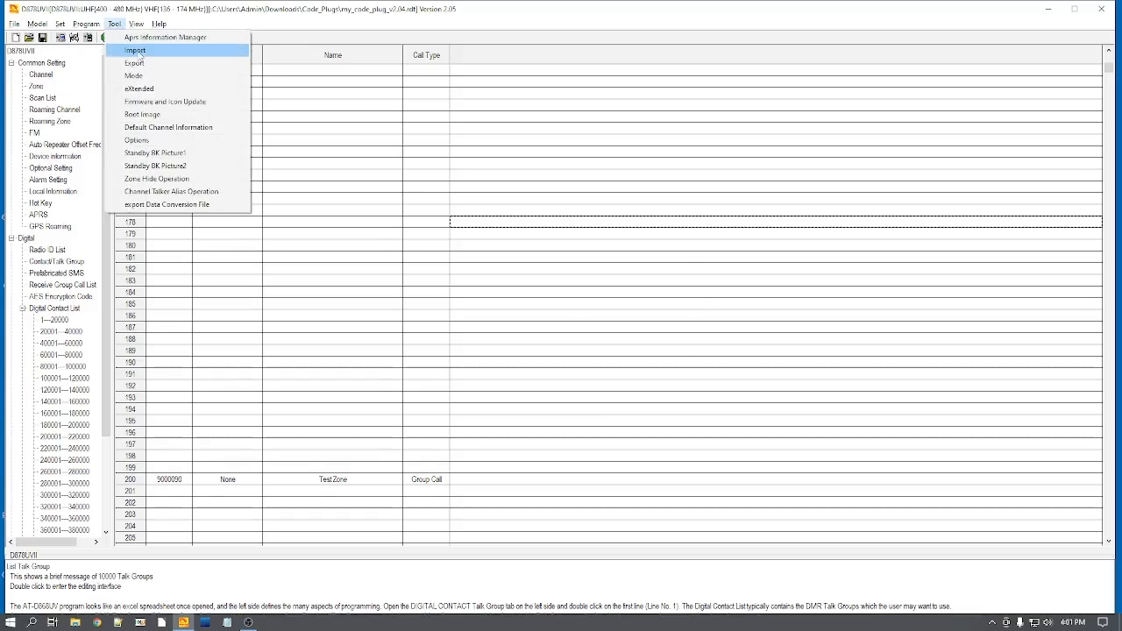
left_click(135, 50)
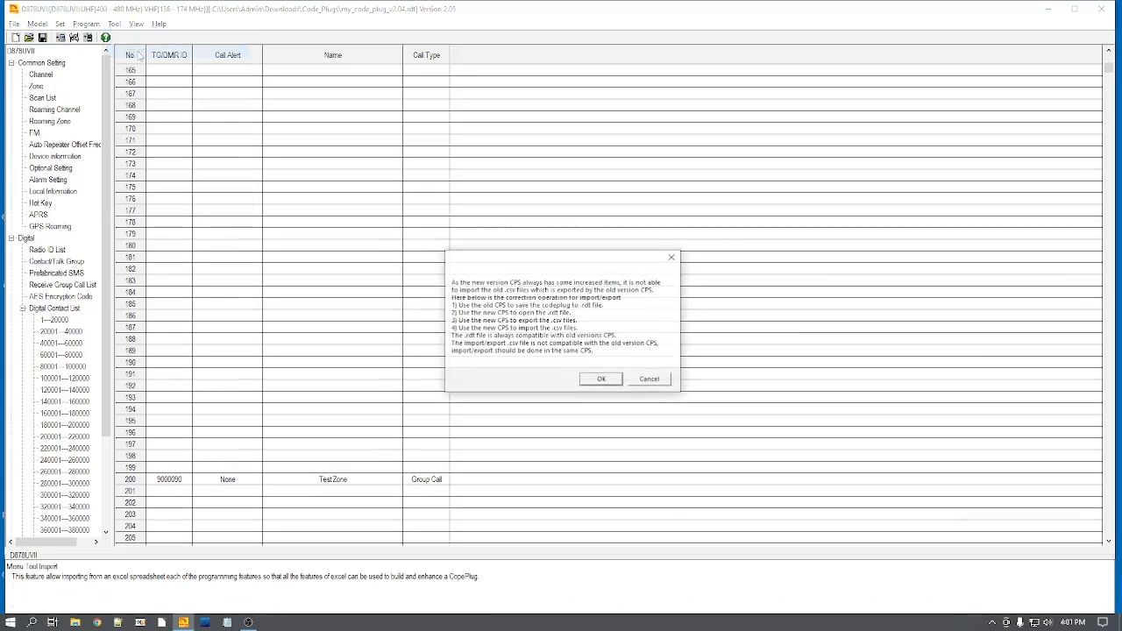
left_click(606, 379)
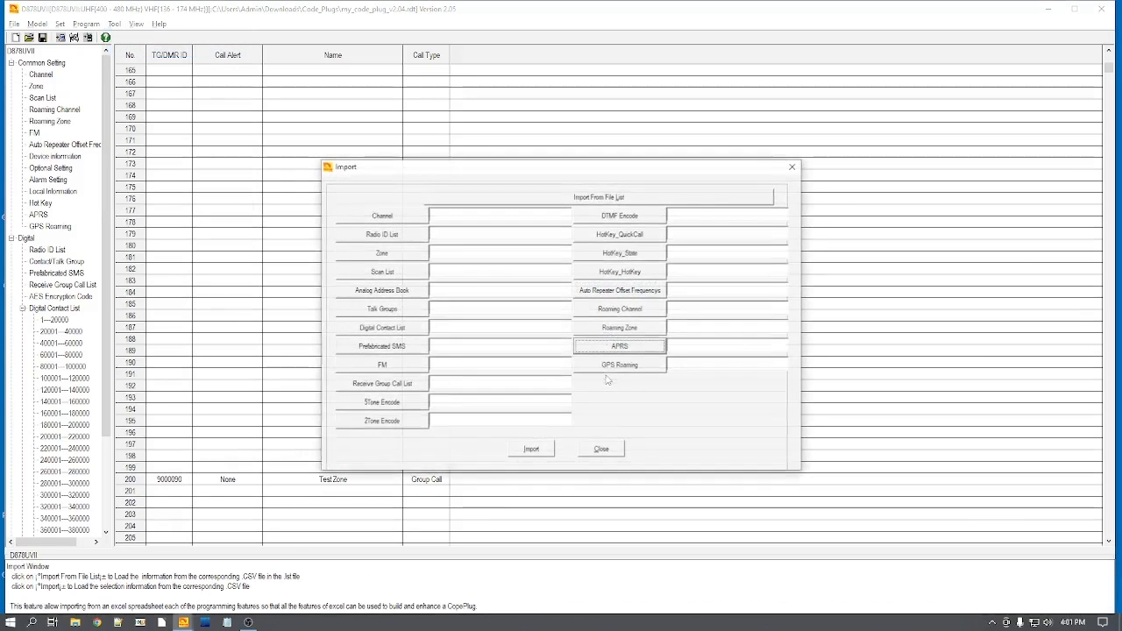
left_click(385, 253)
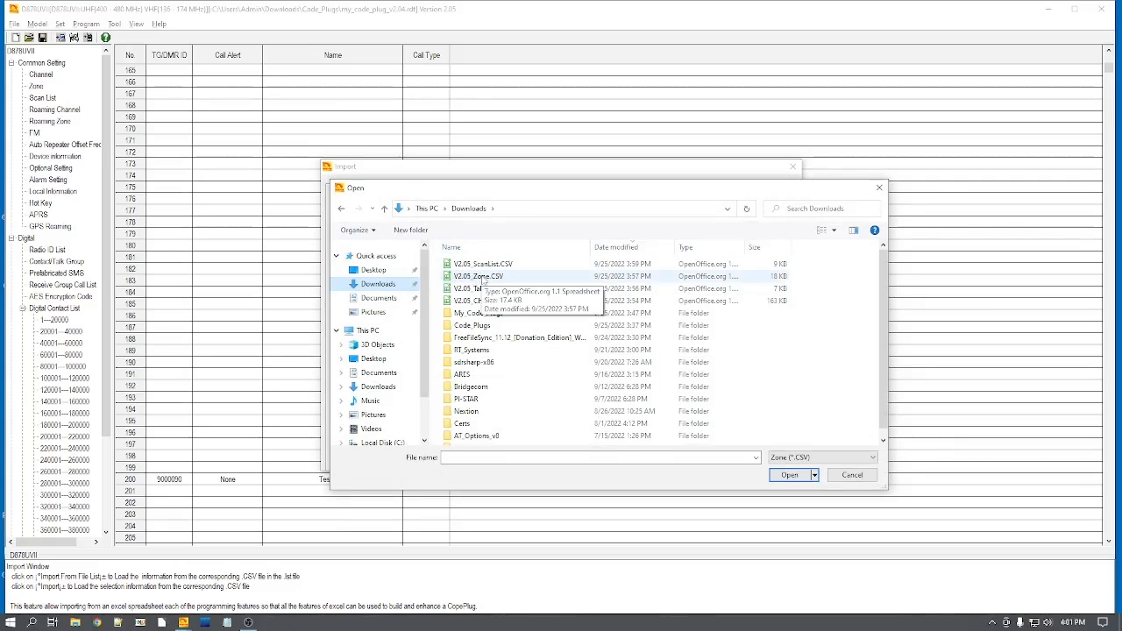
double_click(485, 277)
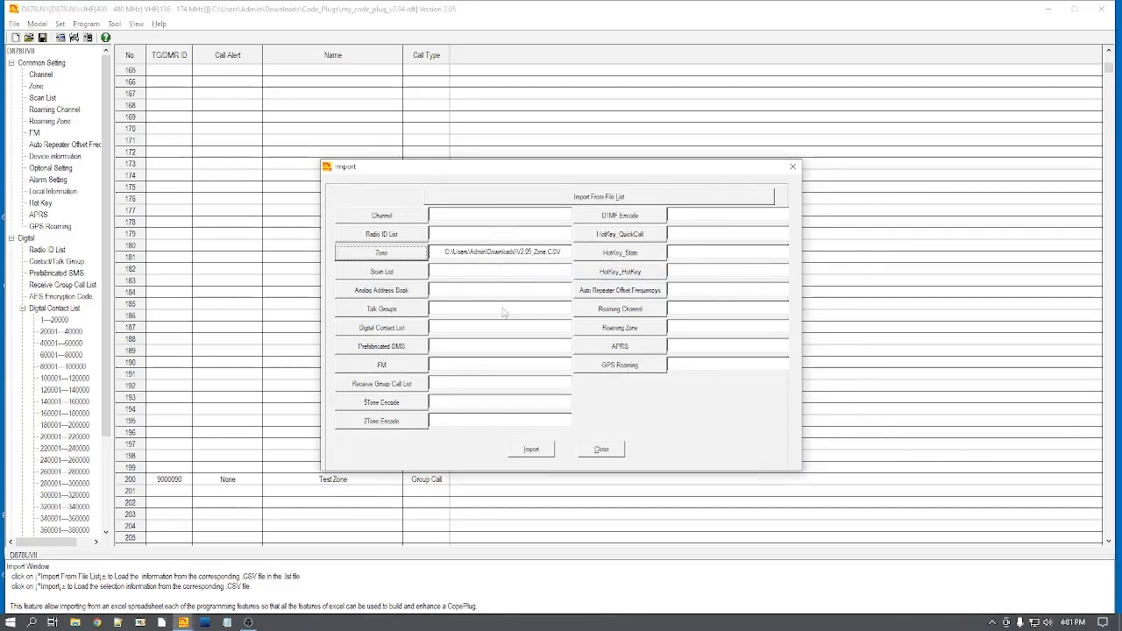
left_click(531, 450)
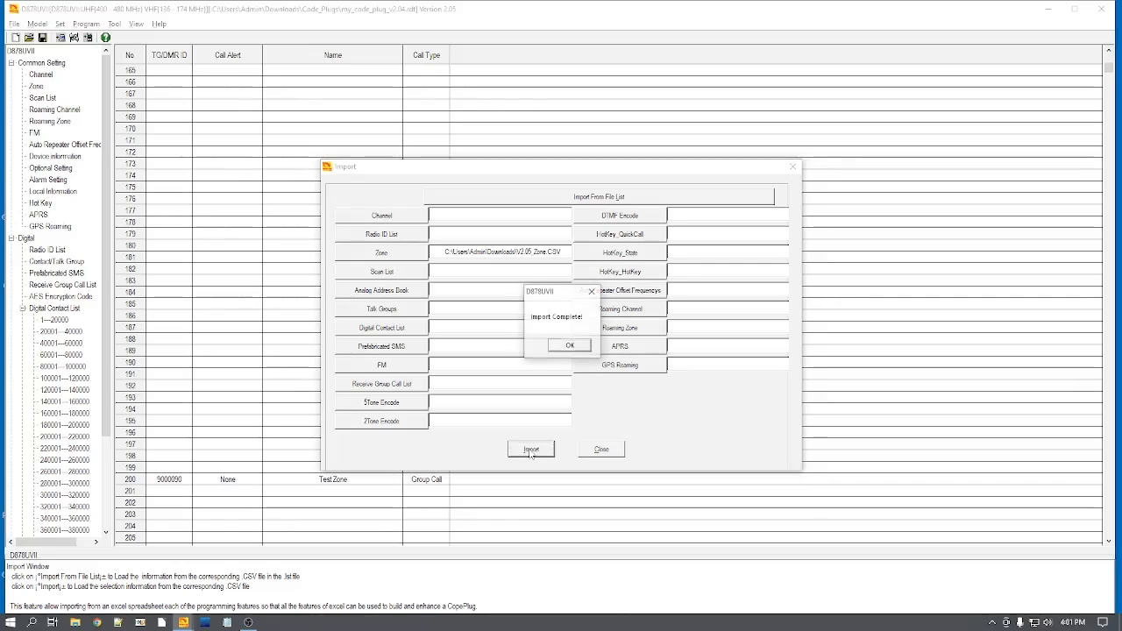
left_click(568, 346)
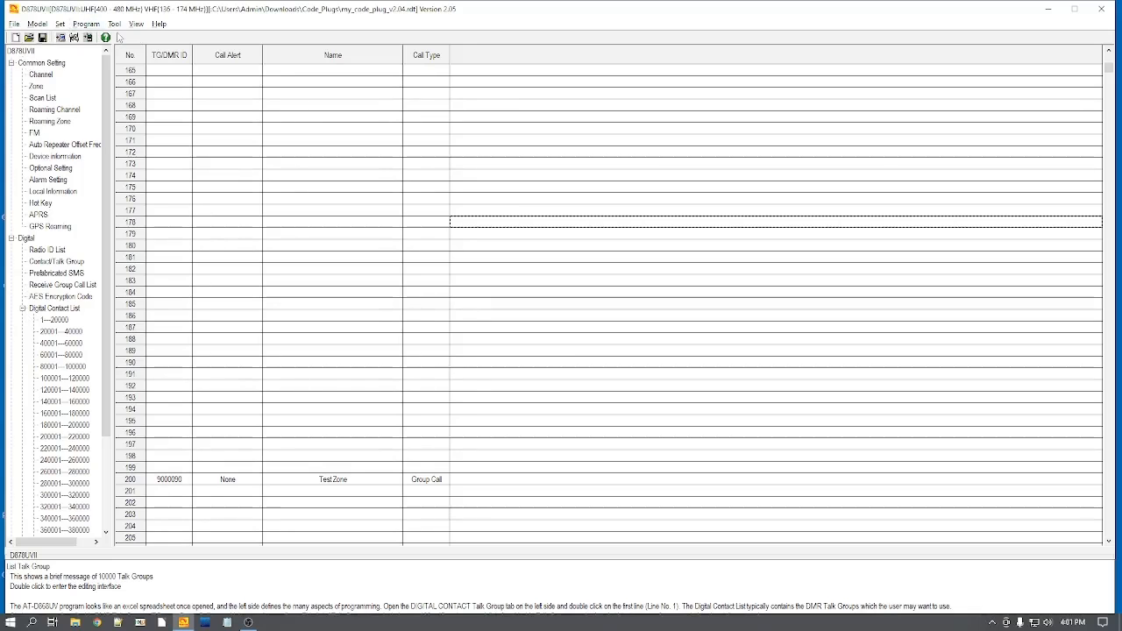
Step: Import V2.05_ScanList.CSV from the Downloads folder as the code plug's Scan List data
left_click(115, 24)
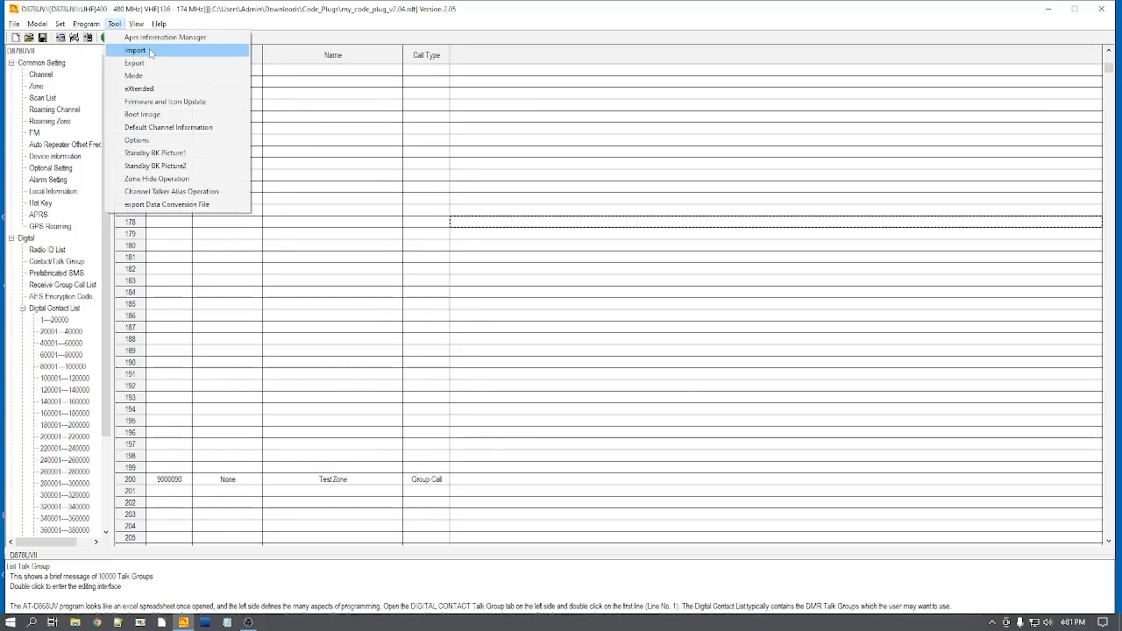
left_click(149, 49)
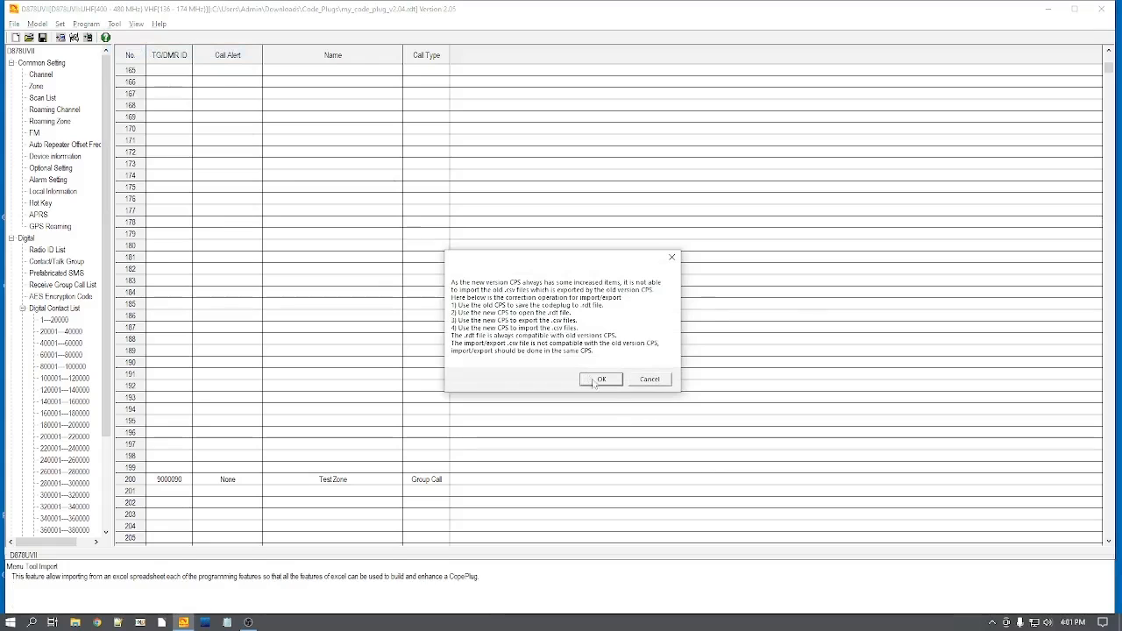
left_click(601, 378)
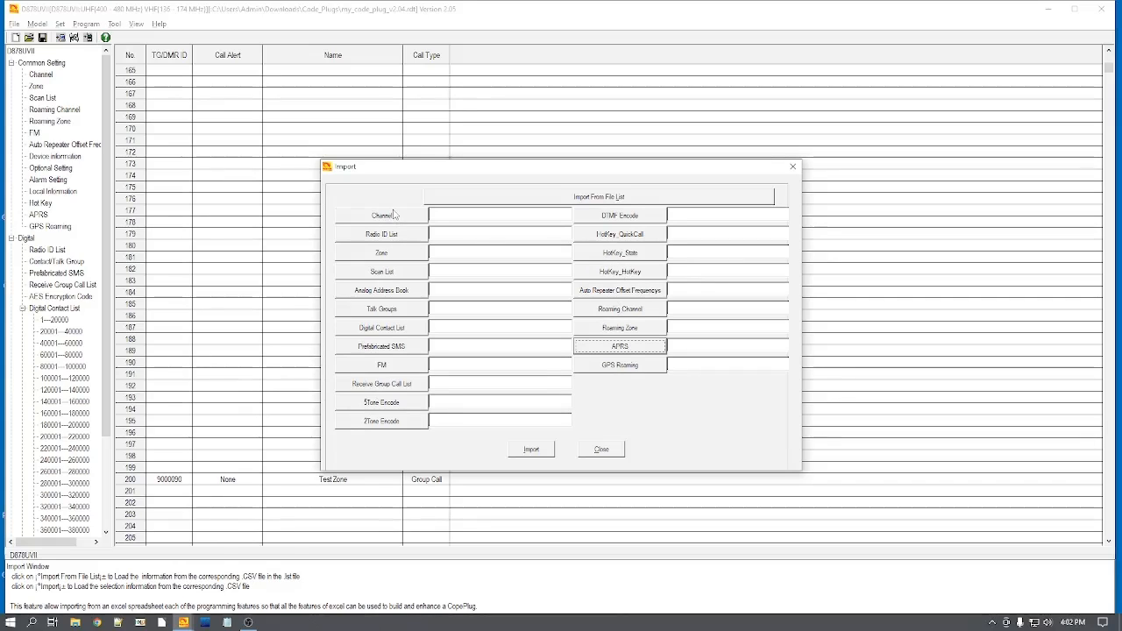
left_click(393, 274)
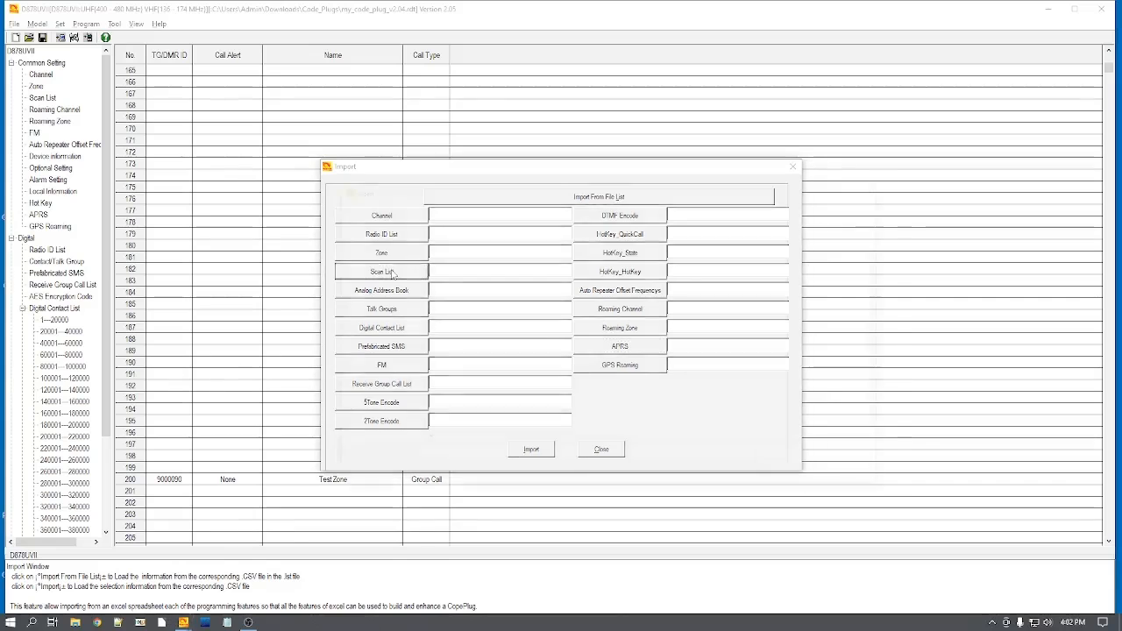
left_click(375, 247)
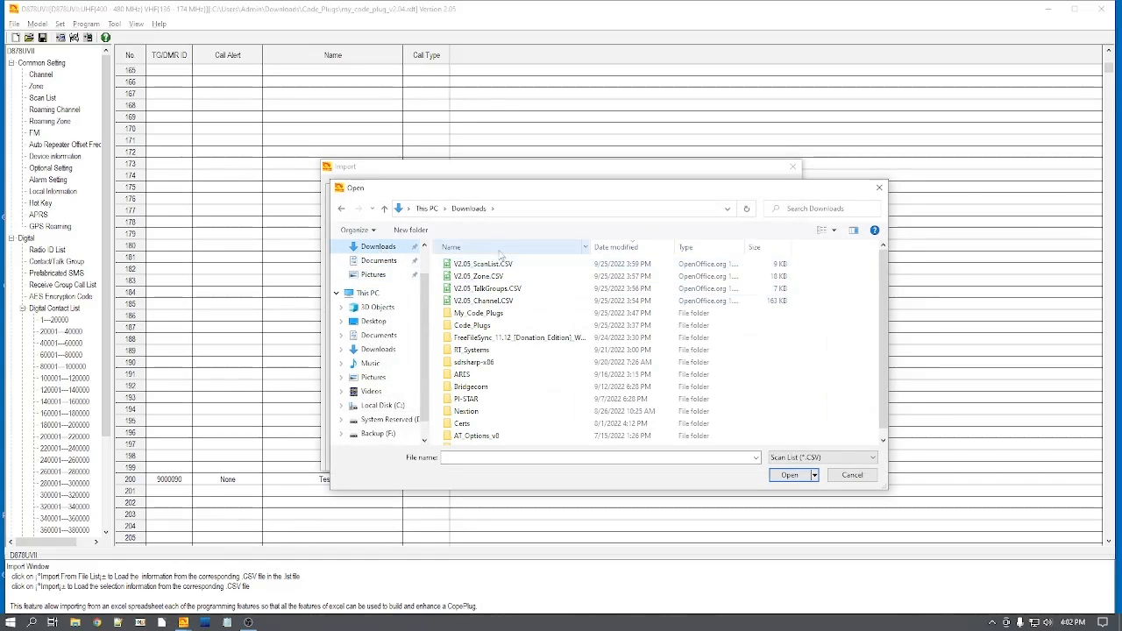
double_click(503, 269)
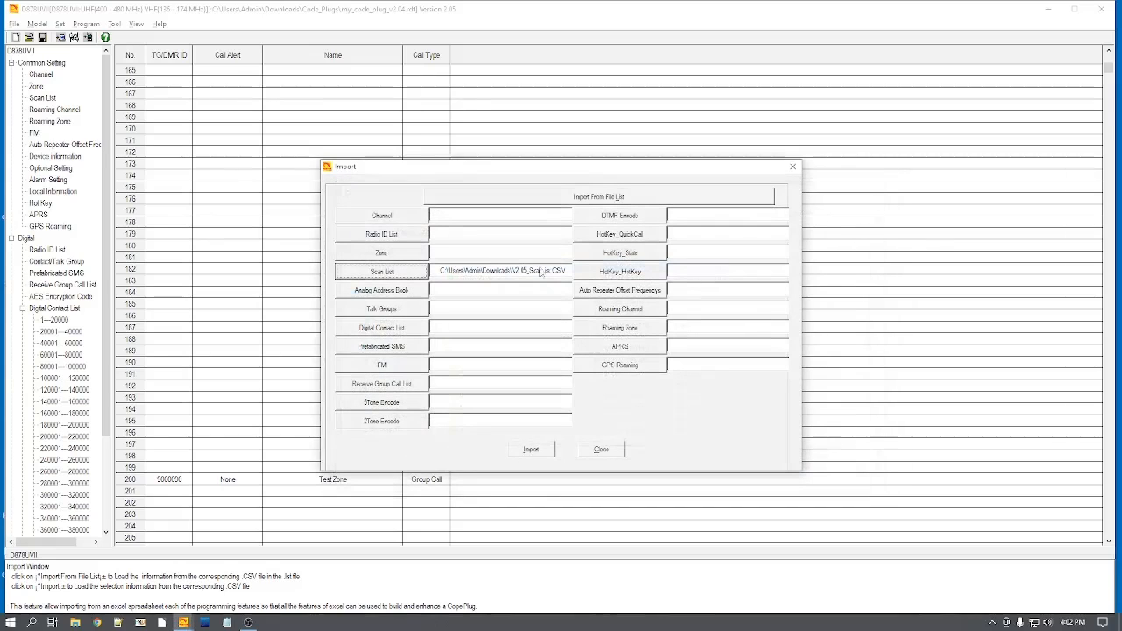
left_click(532, 451)
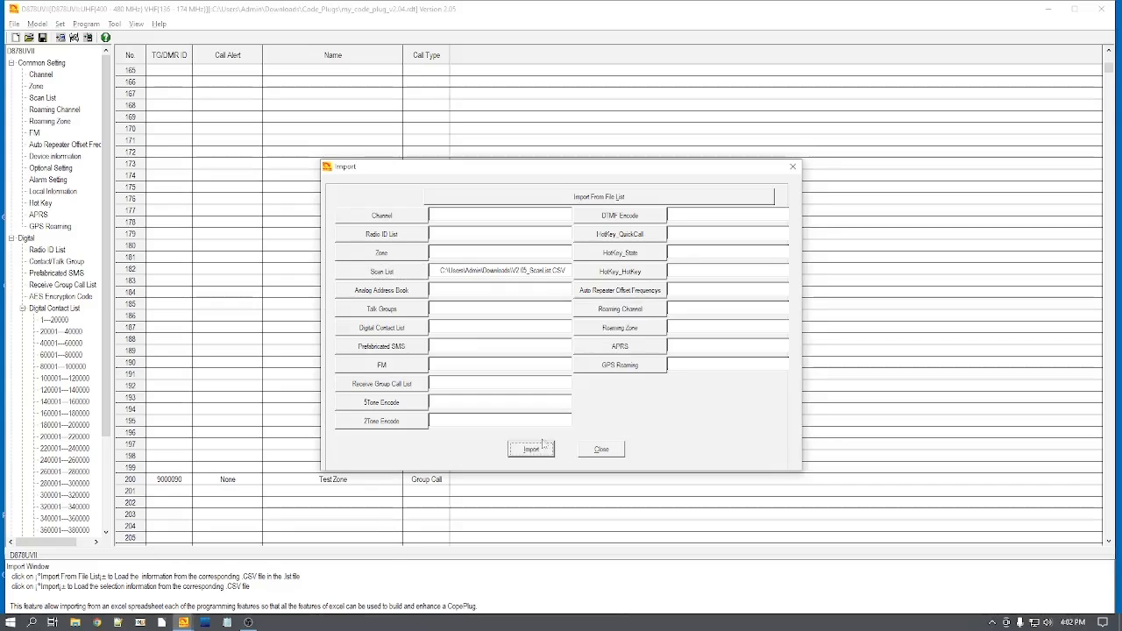
left_click(570, 345)
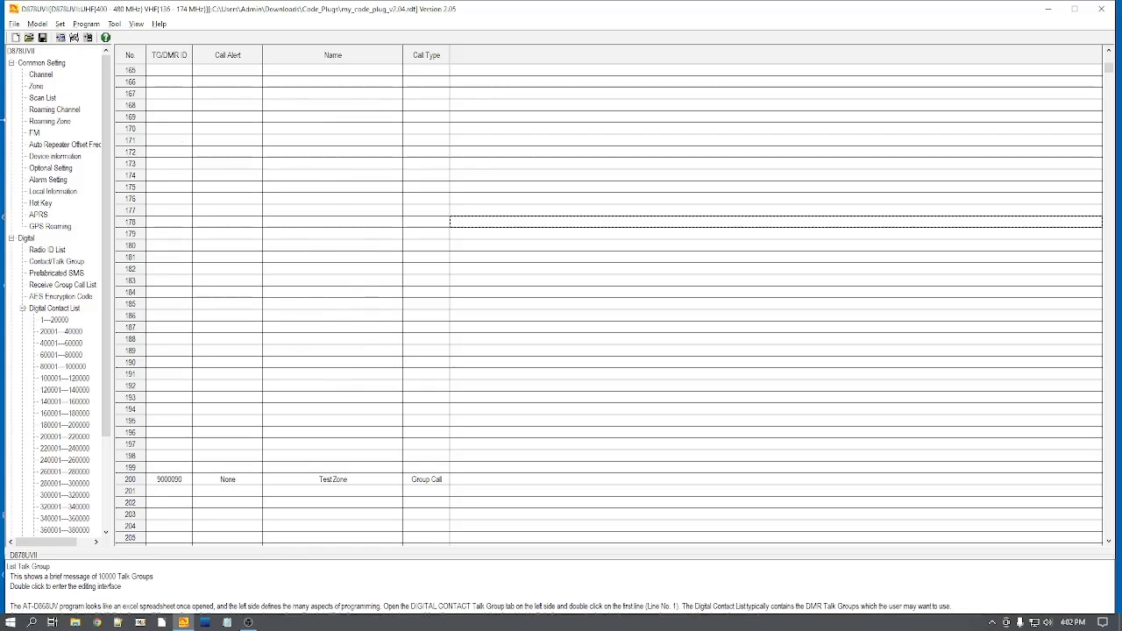
Step: Save the code plug as my_code_plug_v2.05.rdt in the My_Code_Plugs folder under Downloads
left_click(14, 24)
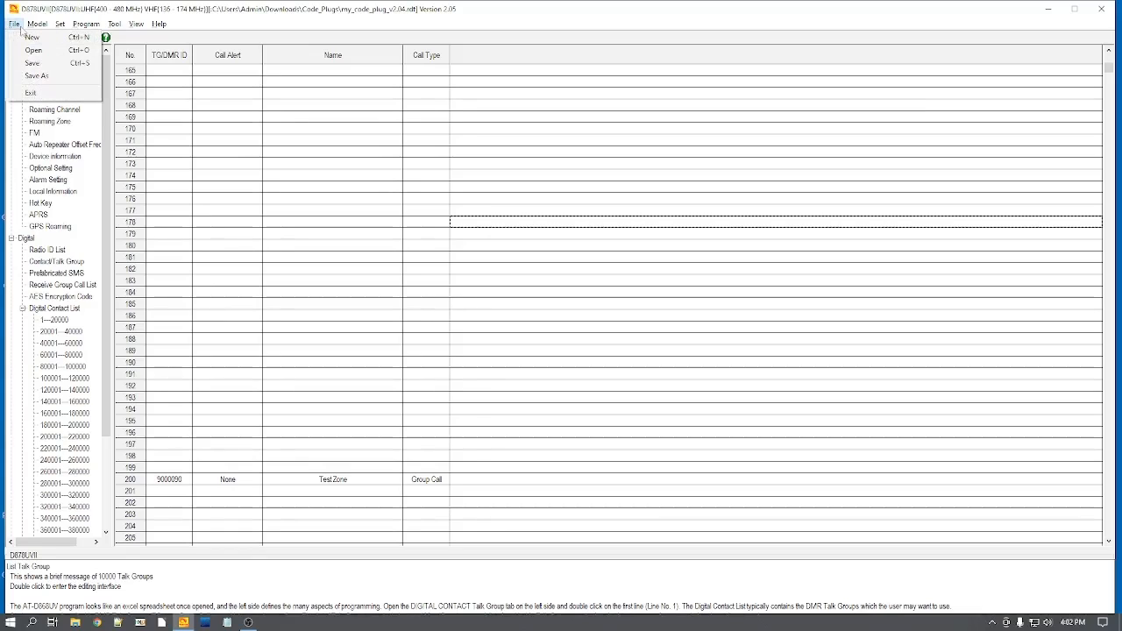
left_click(37, 77)
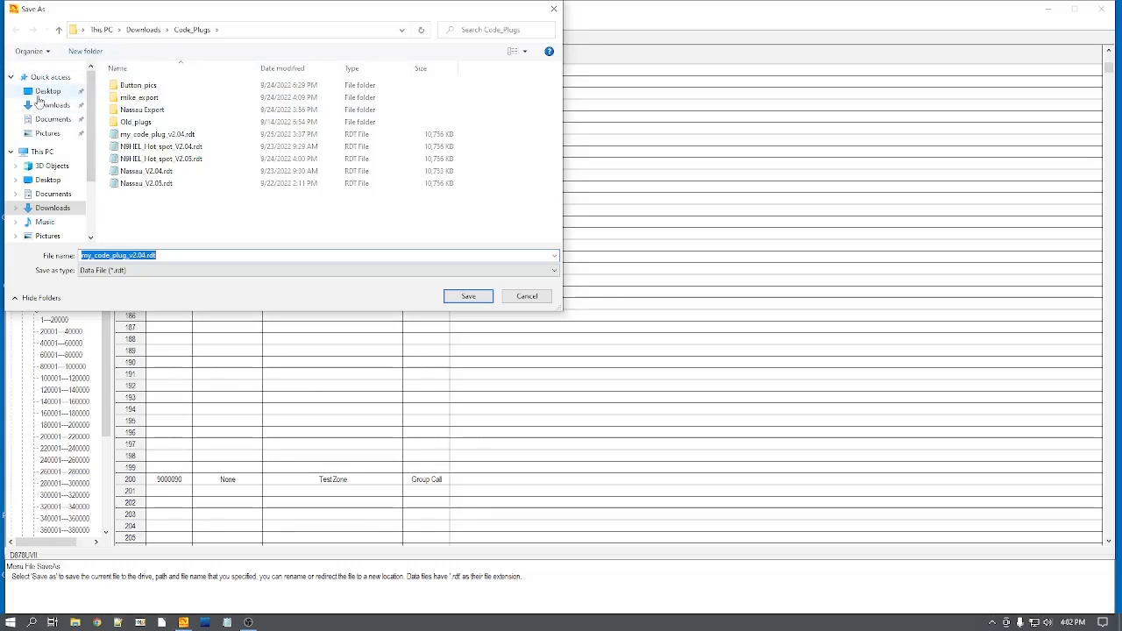
left_click(51, 105)
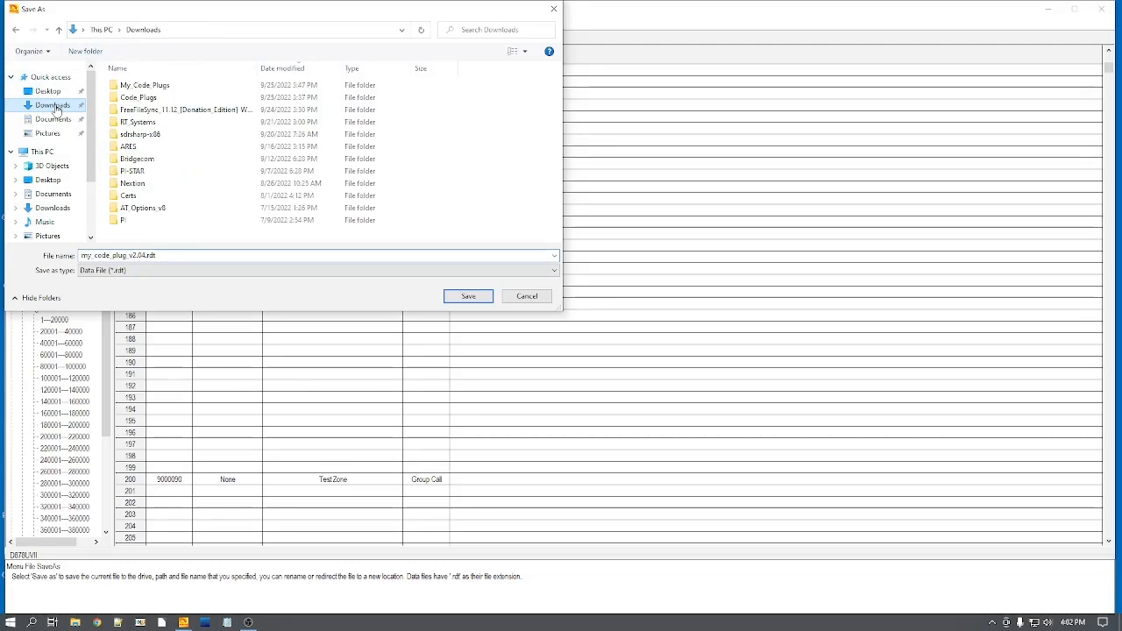
double_click(141, 88)
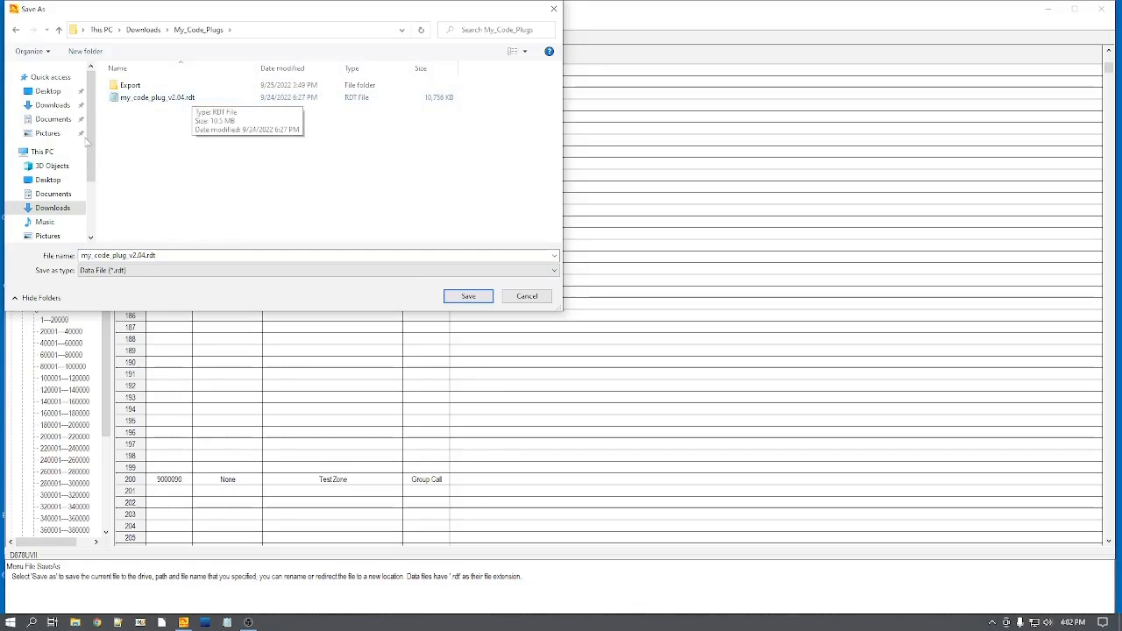
double_click(146, 256)
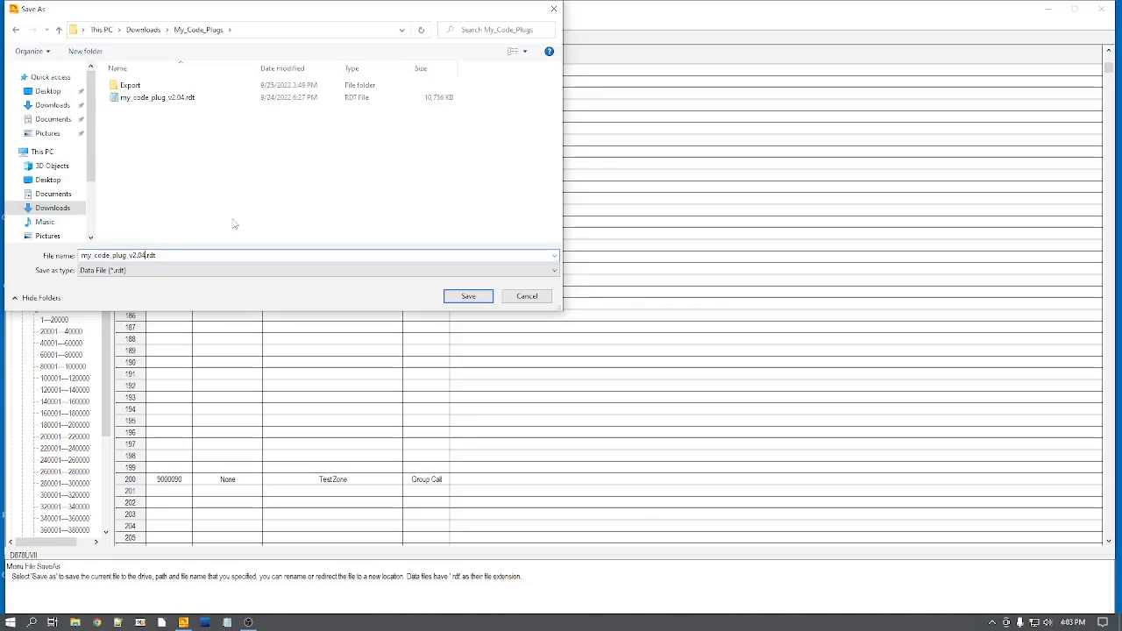
key("BackSpace")
type("5")
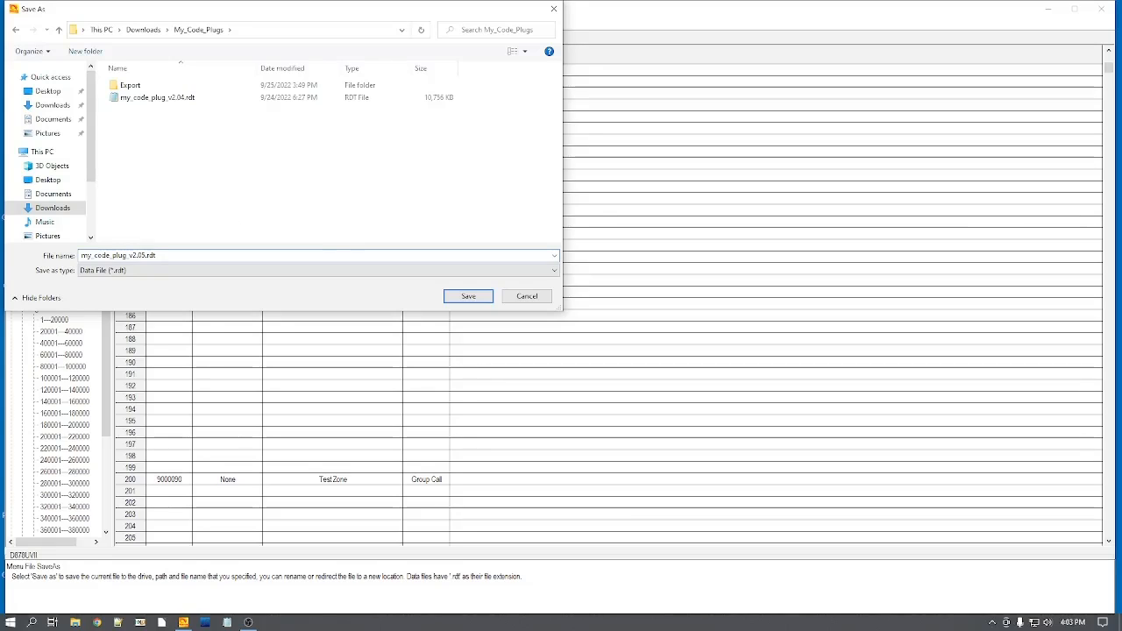
left_click(464, 298)
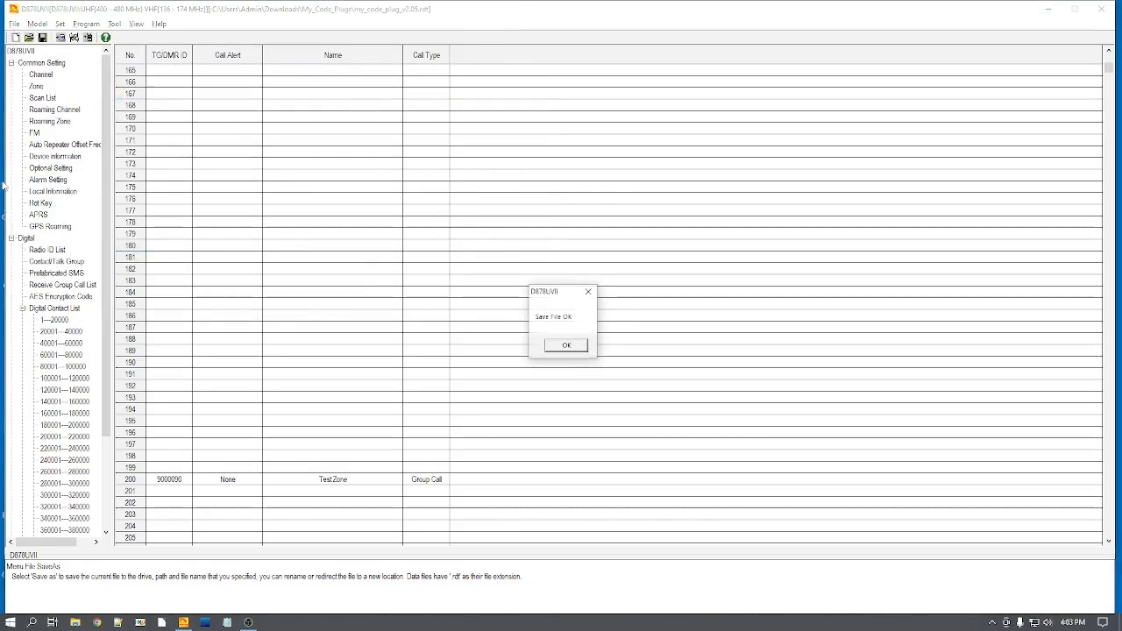
left_click(567, 345)
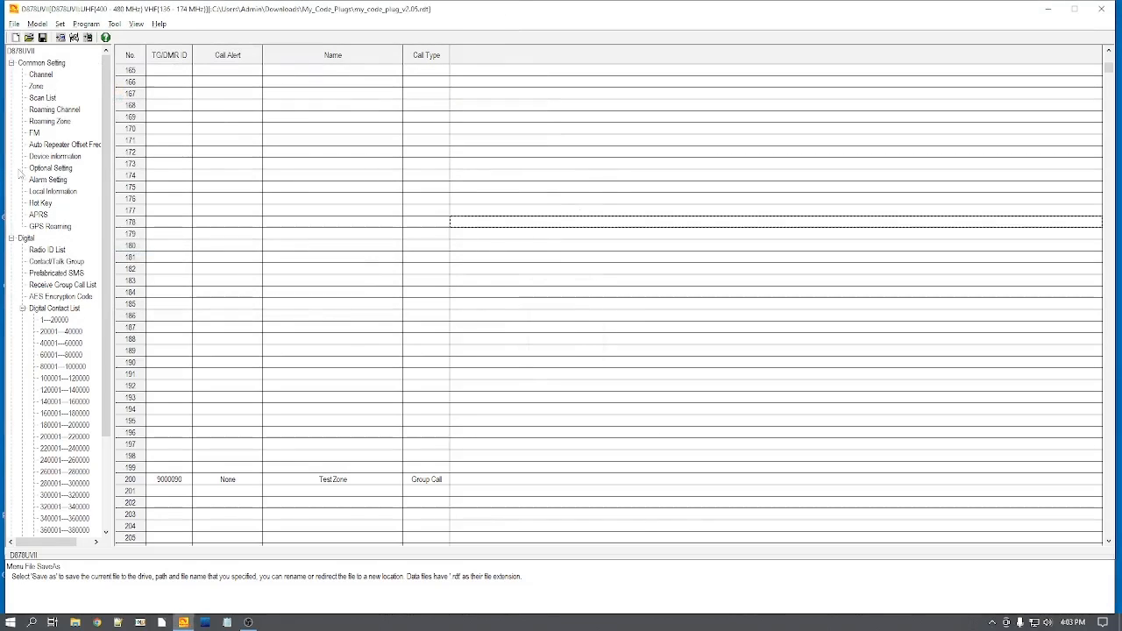